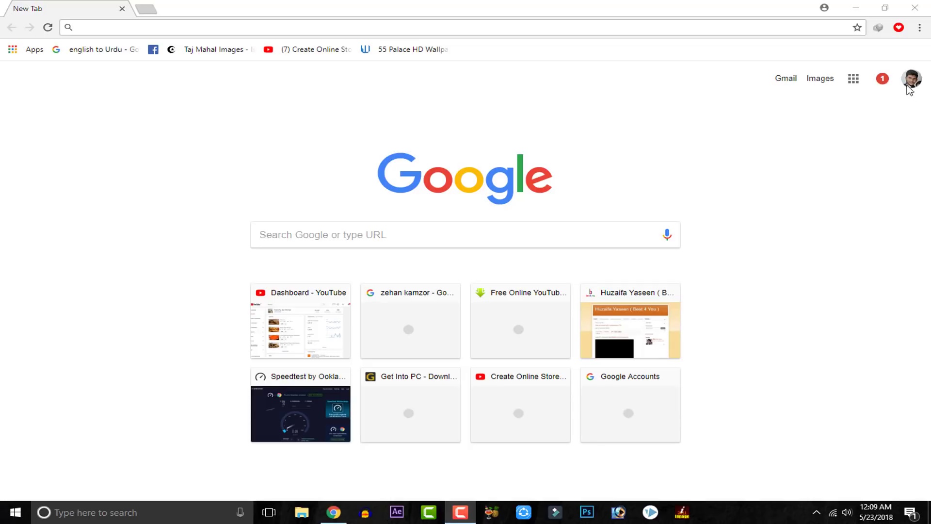
Step: Minimize the browser, view the desktop photo DSC_0177 at full size, and close the viewer
click(856, 8)
double_click(508, 203)
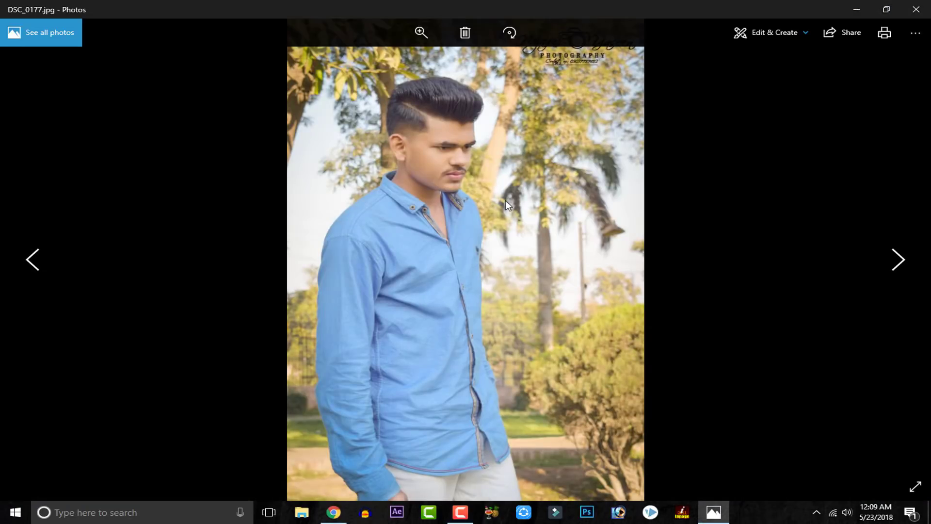
click(917, 9)
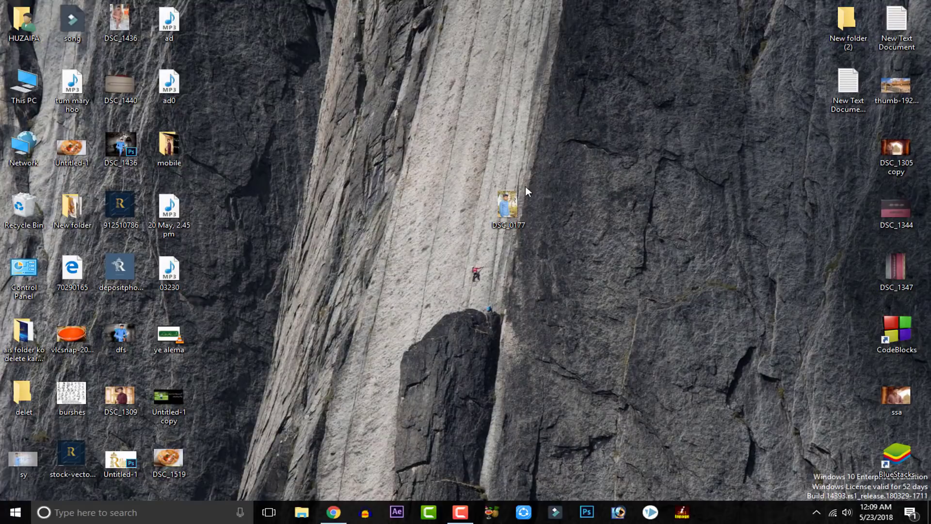
Step: Open the properties of DSC_0177, check its file size, and show the detailed image information
right_click(520, 207)
click(559, 491)
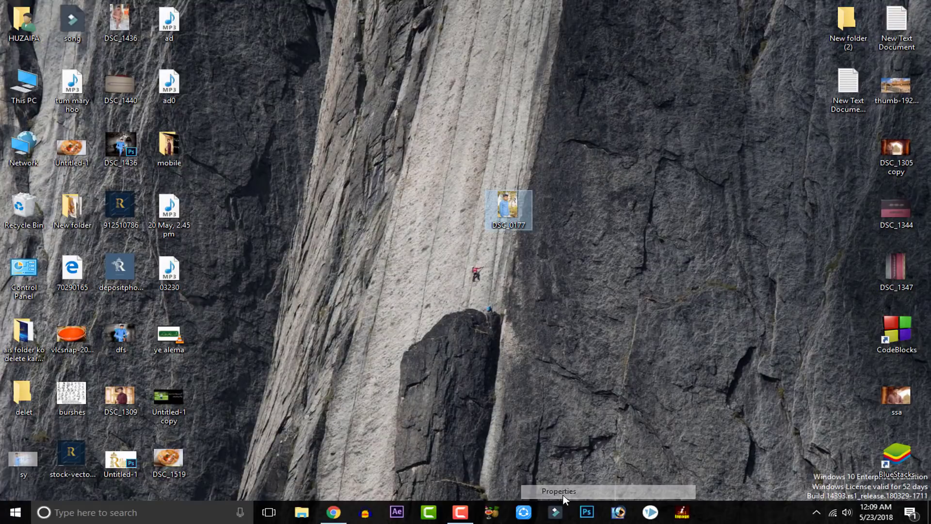
drag(602, 207, 399, 51)
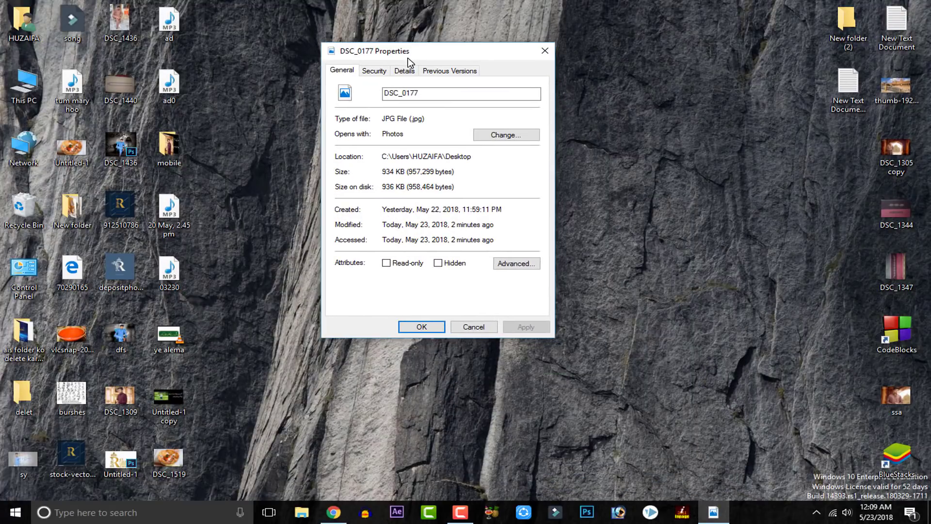
double_click(389, 171)
click(396, 186)
click(403, 73)
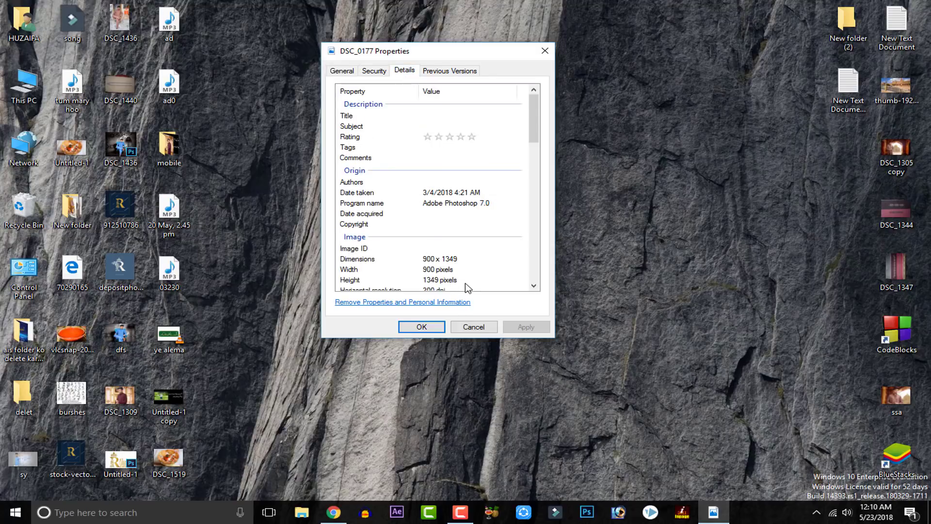
Step: Examine the photo's dimensions, width, height and resolution in its detailed properties, and close them without changes
scroll(467, 287, down, 2)
click(451, 201)
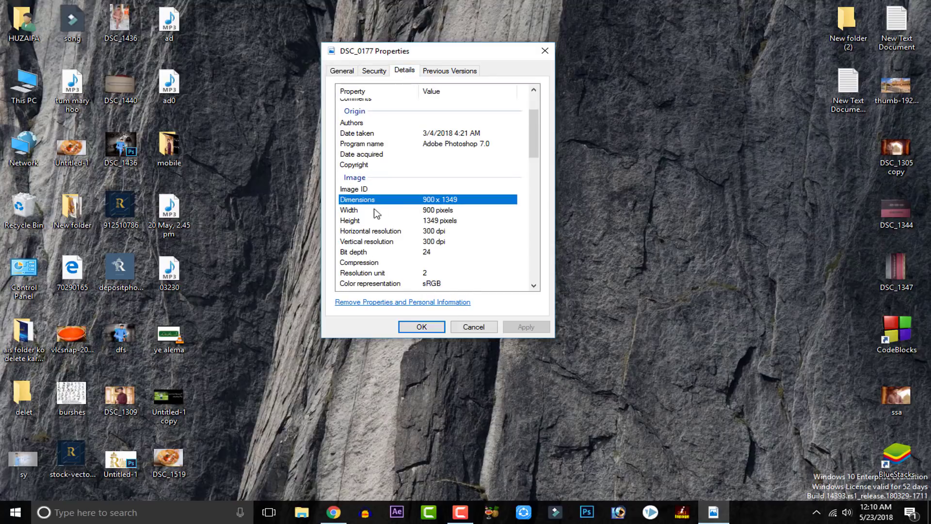
click(472, 214)
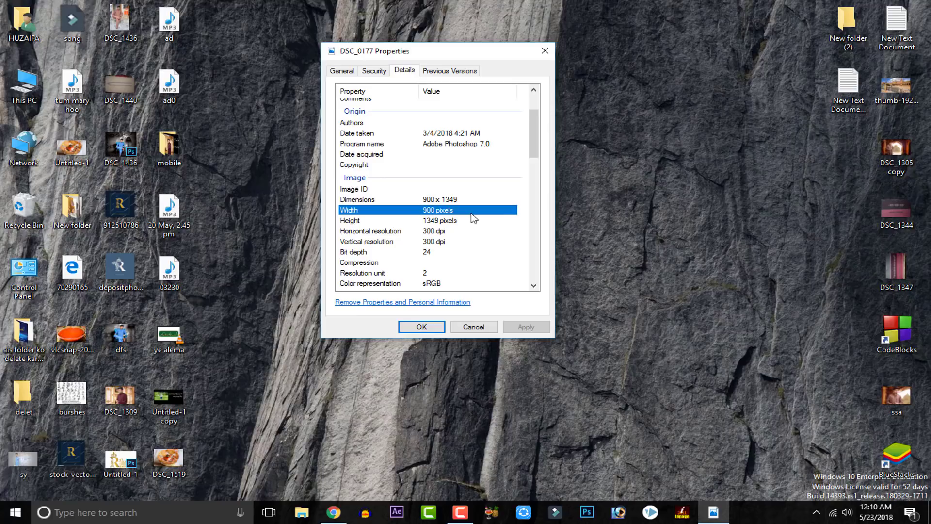
click(467, 223)
click(457, 214)
click(454, 234)
click(455, 262)
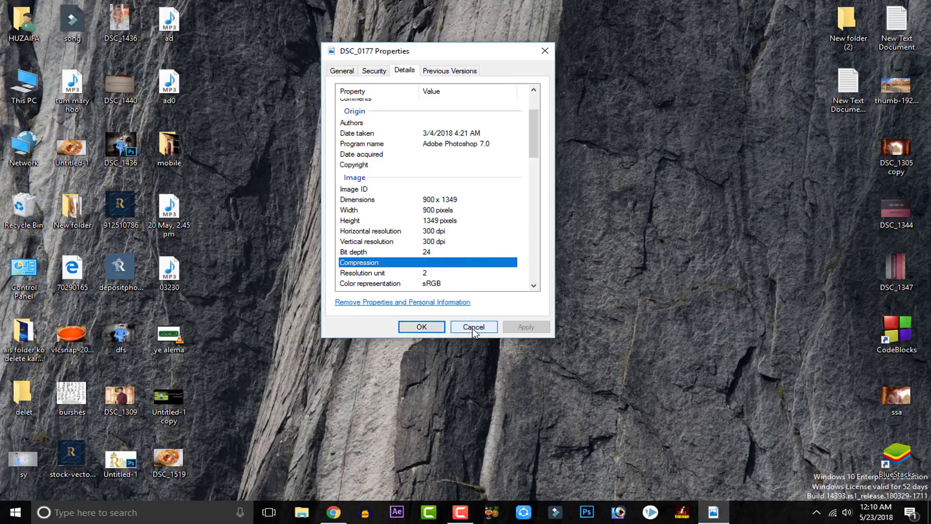
click(474, 328)
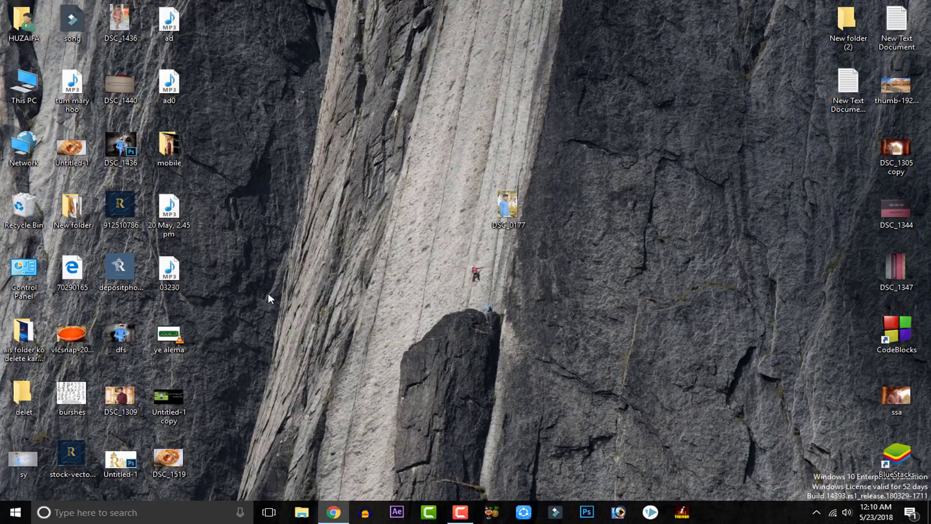
Step: Switch to Chrome, search Google for "4k backgrounds", and browse the image results
click(333, 512)
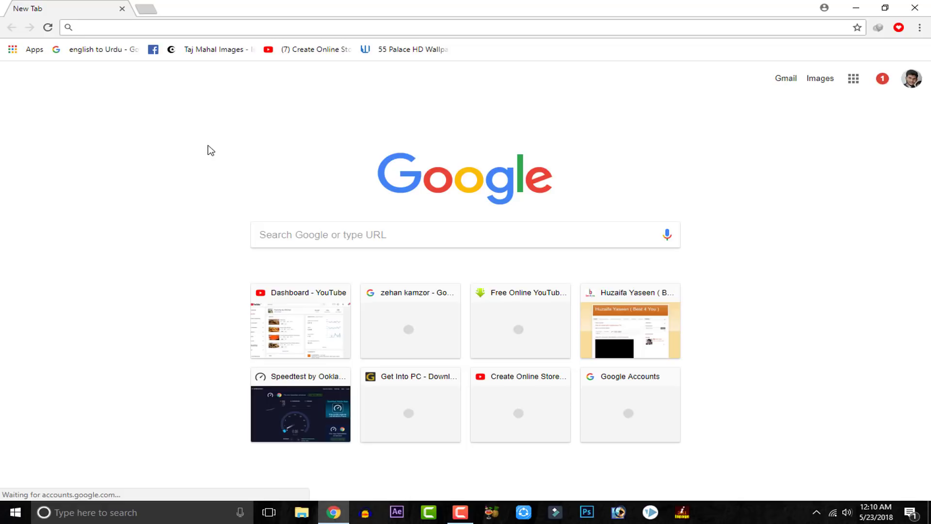
text(4k)
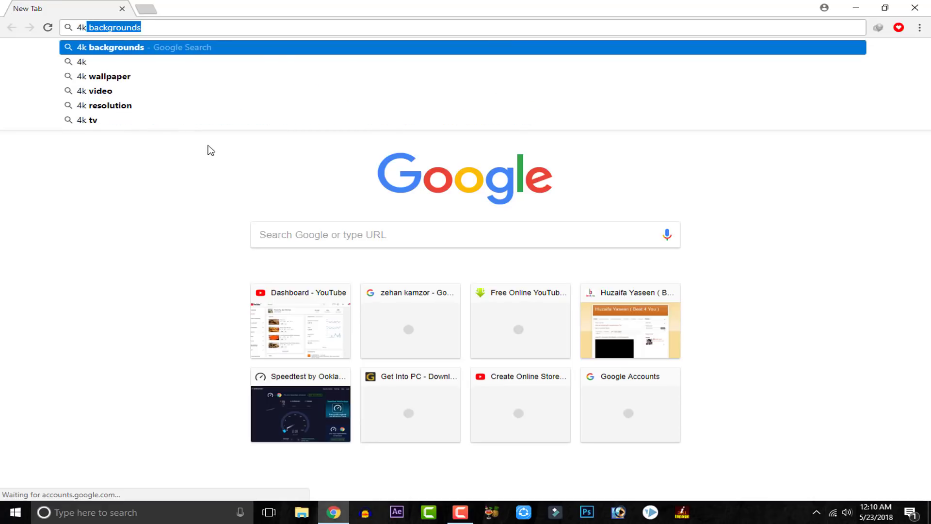
key(Return)
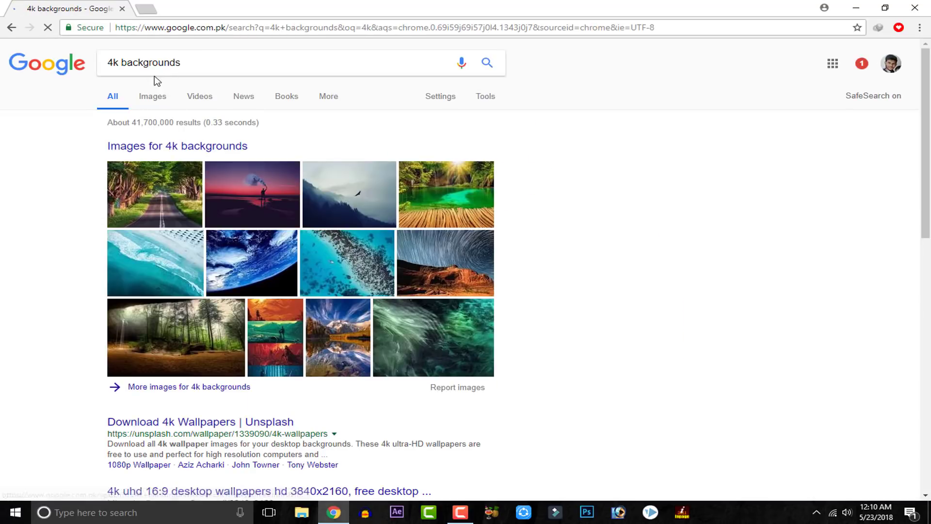
click(153, 100)
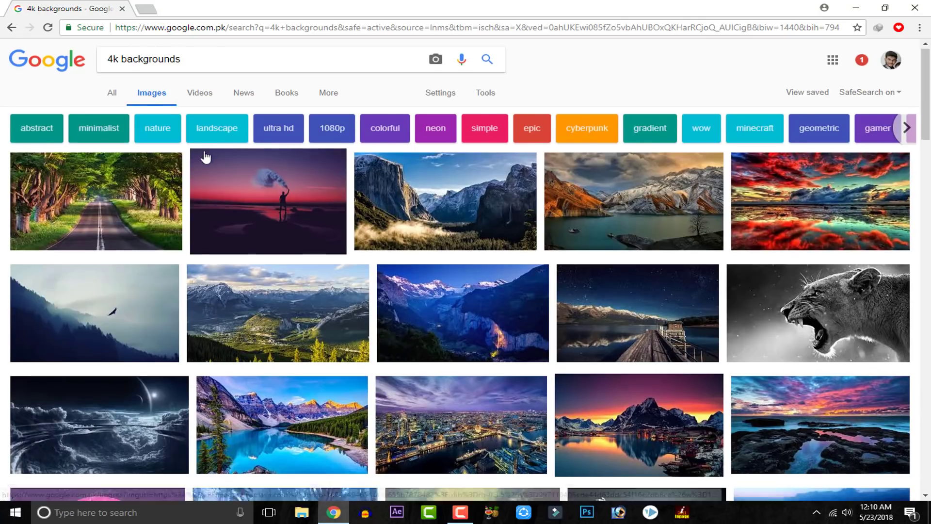
scroll(204, 156, down, 4)
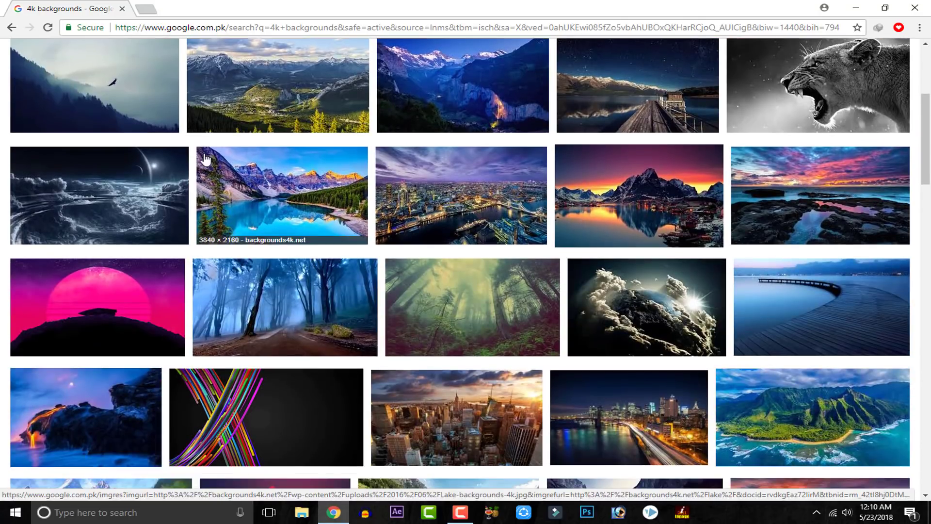
scroll(204, 158, down, 5)
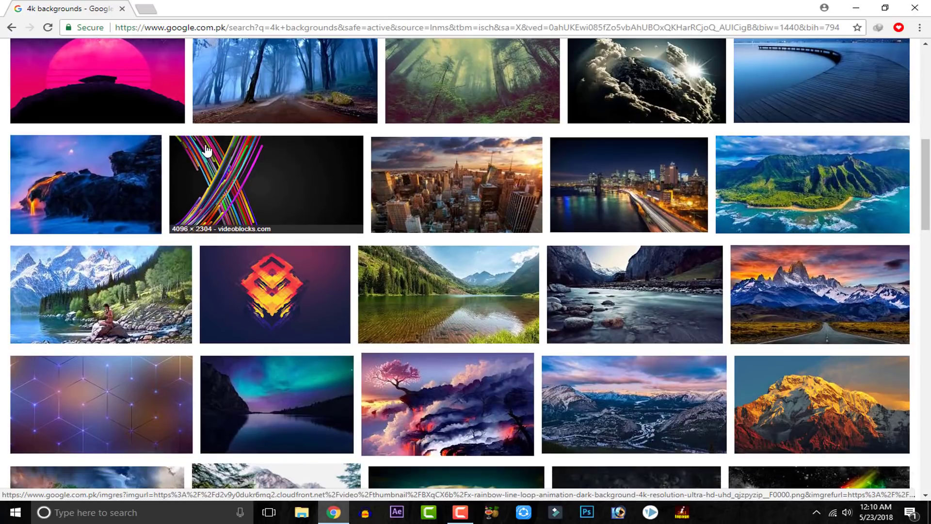
scroll(207, 151, up, 8)
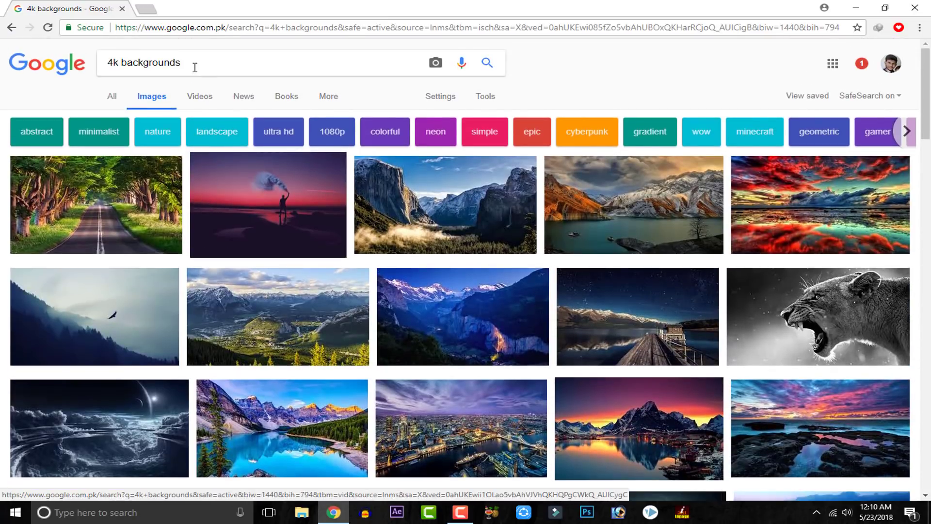
Step: Extend the image search to "4k backgrounds indoor" and return to the earlier "4k backgrounds" results
click(194, 67)
text(indoo)
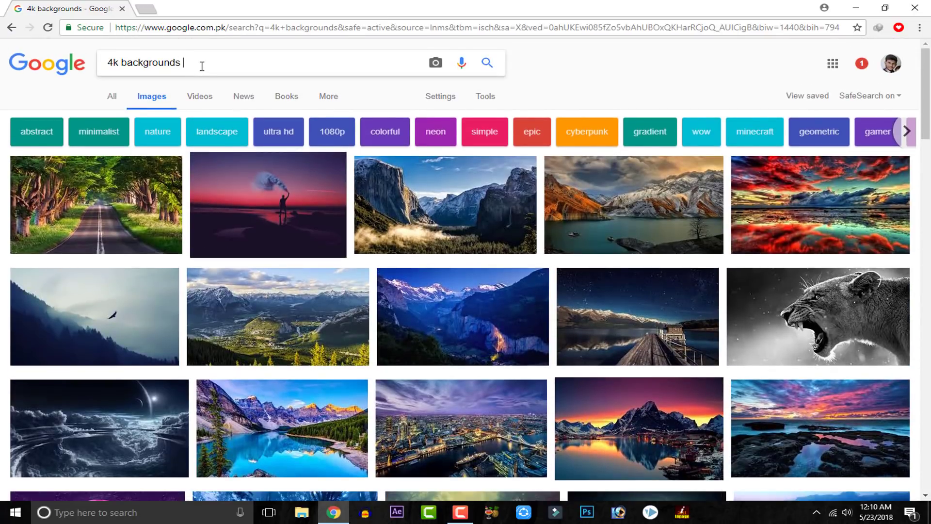
text(r)
key(Return)
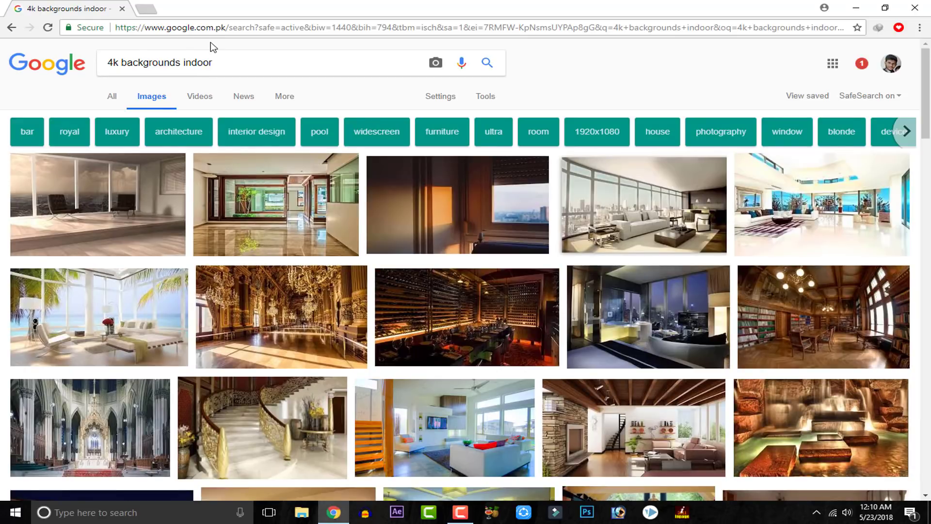
click(11, 27)
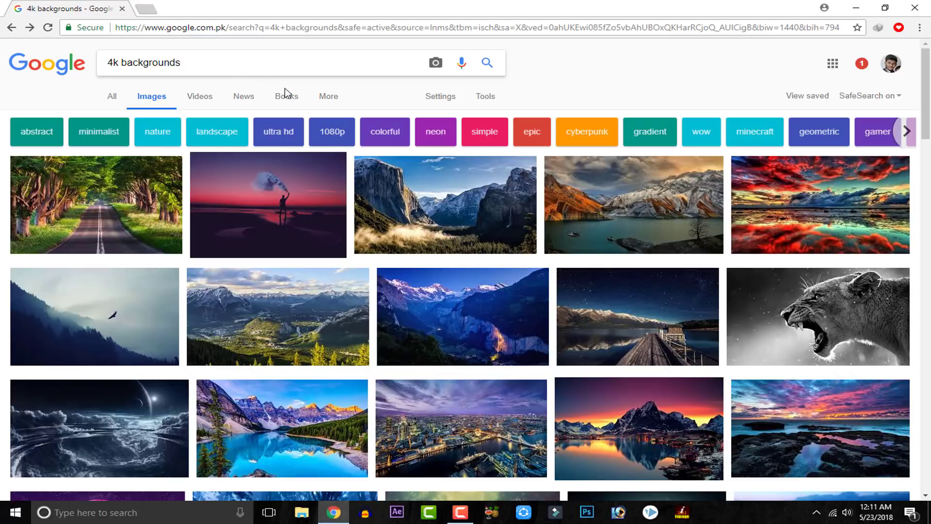
Step: Preview the smoke-bomb beach and tree-lined road results, then check the pixel size of the related fenced woodland path image
click(210, 195)
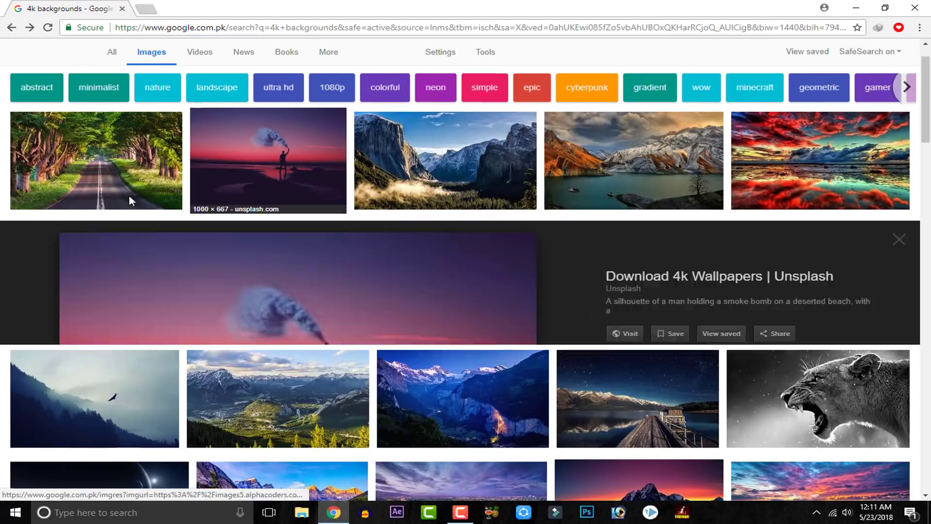
click(137, 145)
click(247, 9)
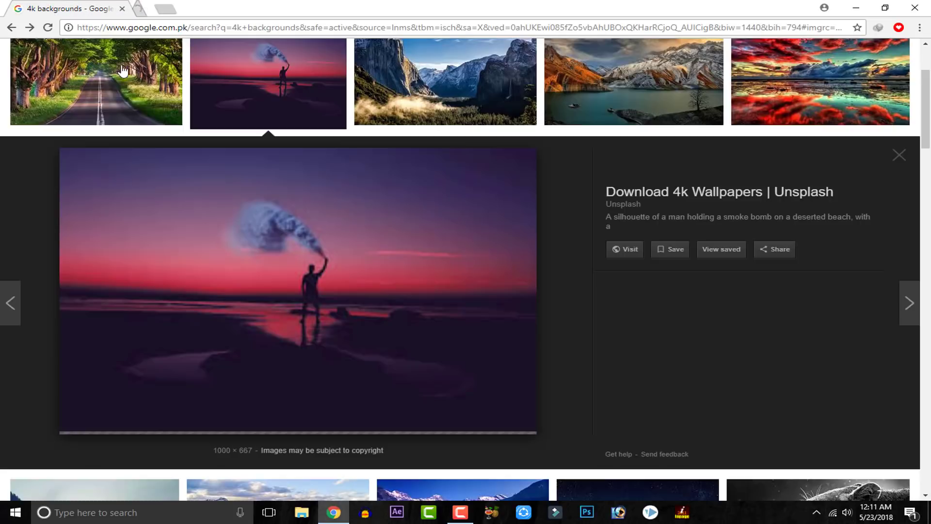
click(88, 114)
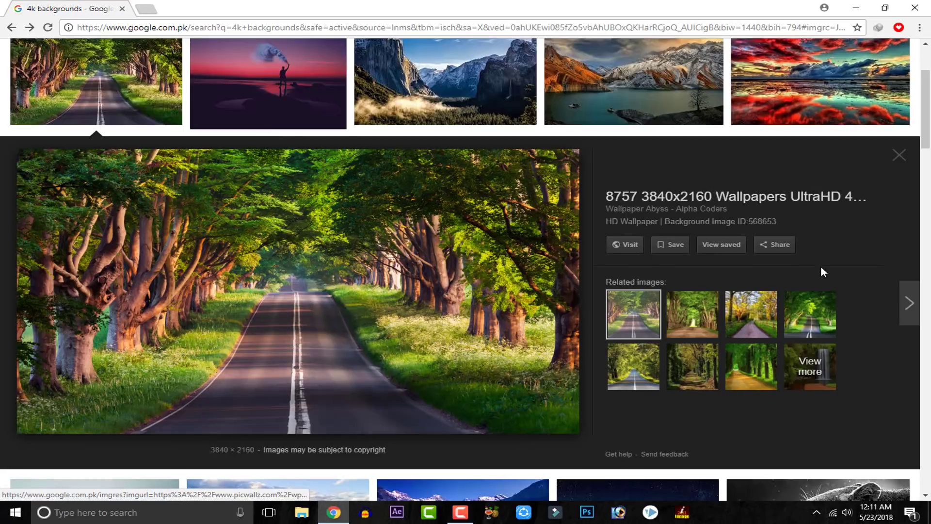
click(711, 327)
click(730, 322)
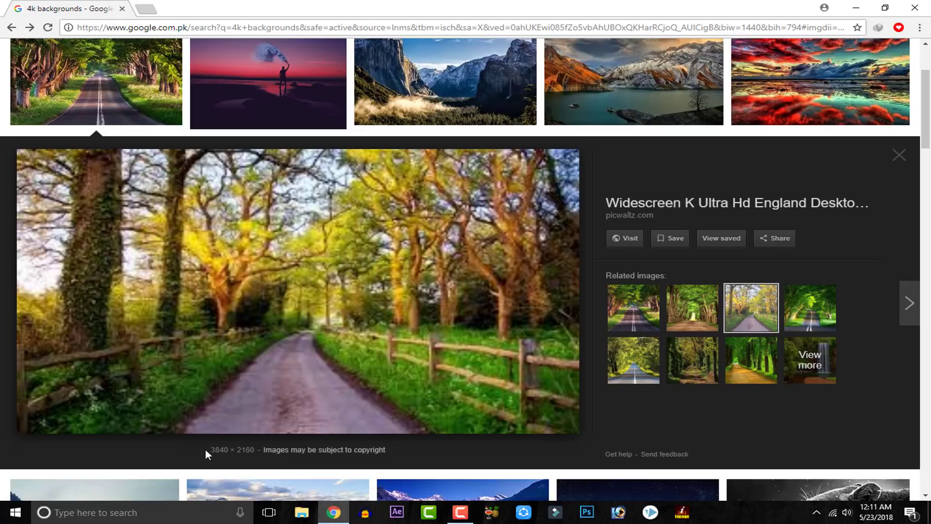
drag(210, 450, 224, 454)
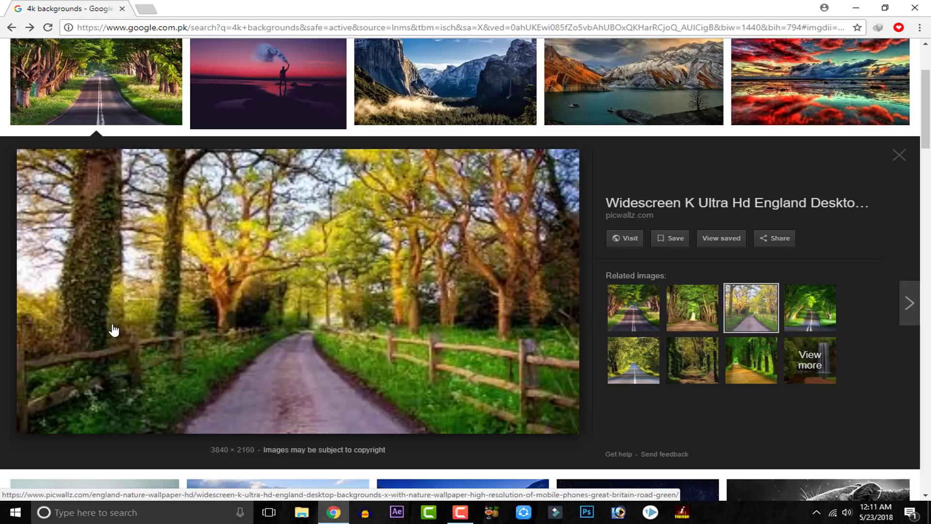
Step: Open the fenced woodland path image in a new tab, check its actual size, and close that tab
right_click(164, 246)
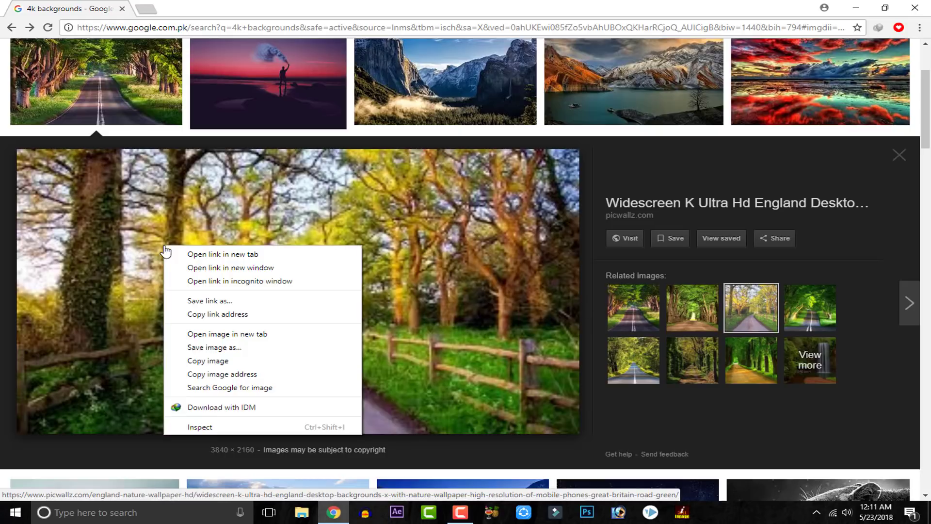
click(242, 335)
key(ctrl+Tab)
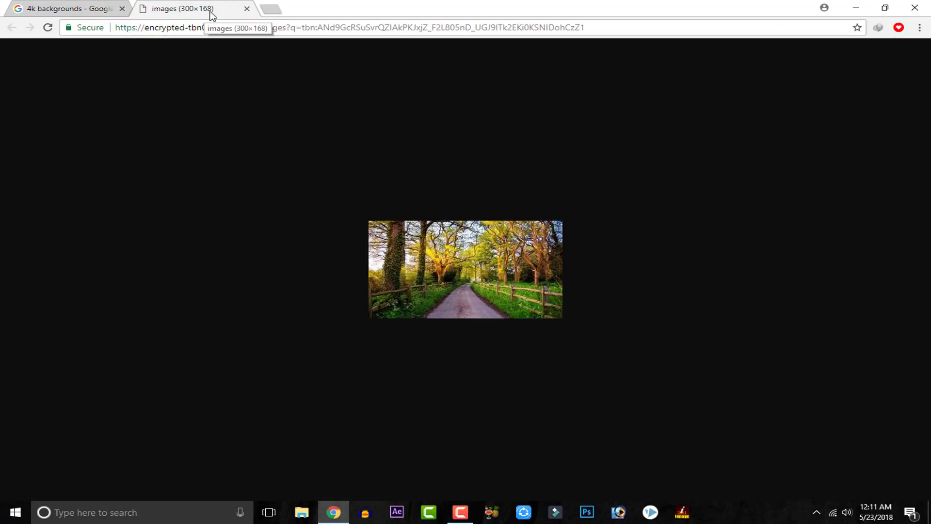
drag(213, 12, 189, 18)
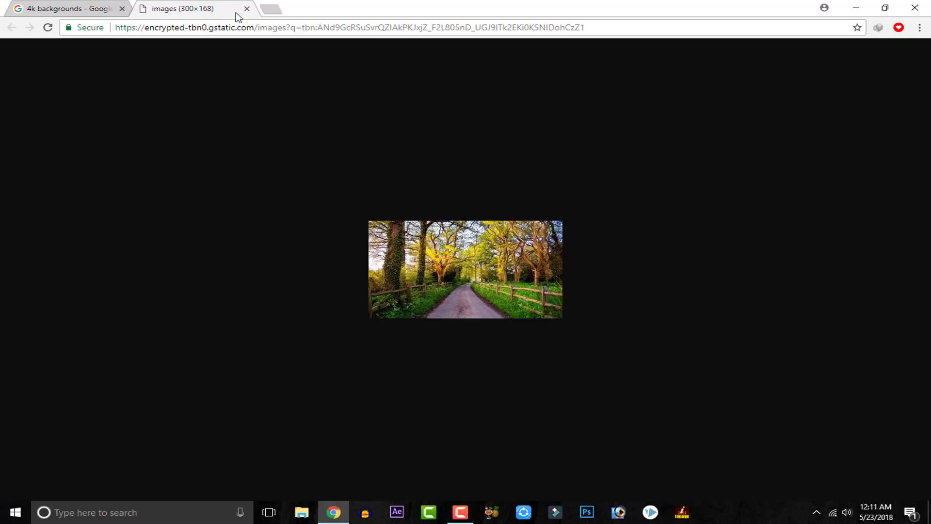
click(246, 9)
Step: Compare the pixel dimensions of the tree-lined road image and several of its related images
click(626, 305)
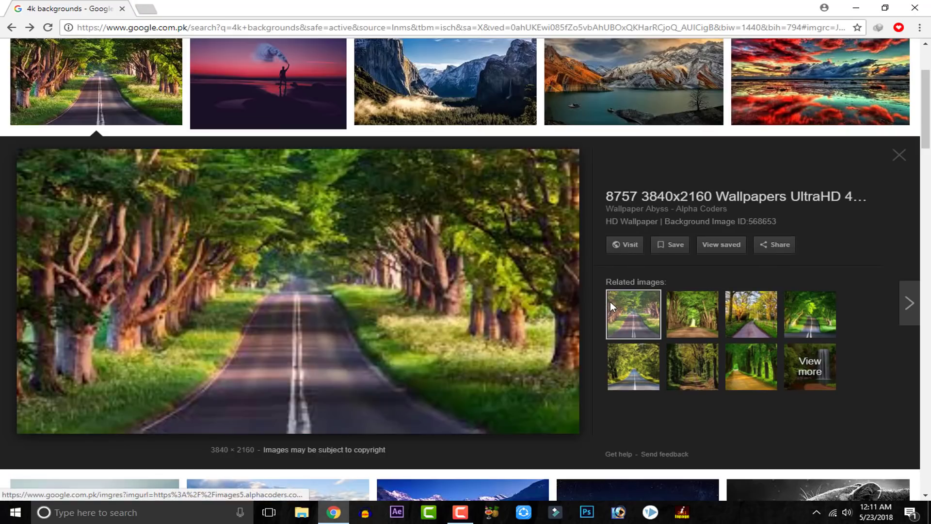
click(771, 320)
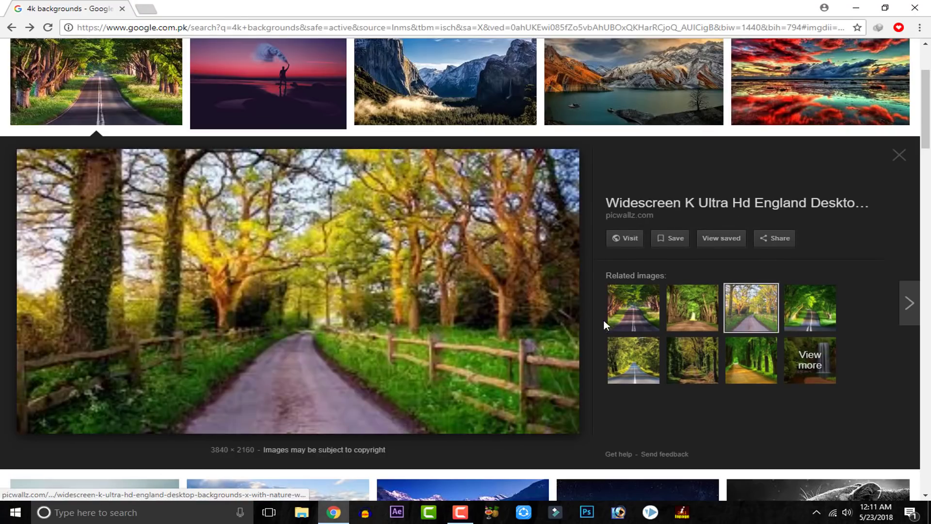
click(625, 318)
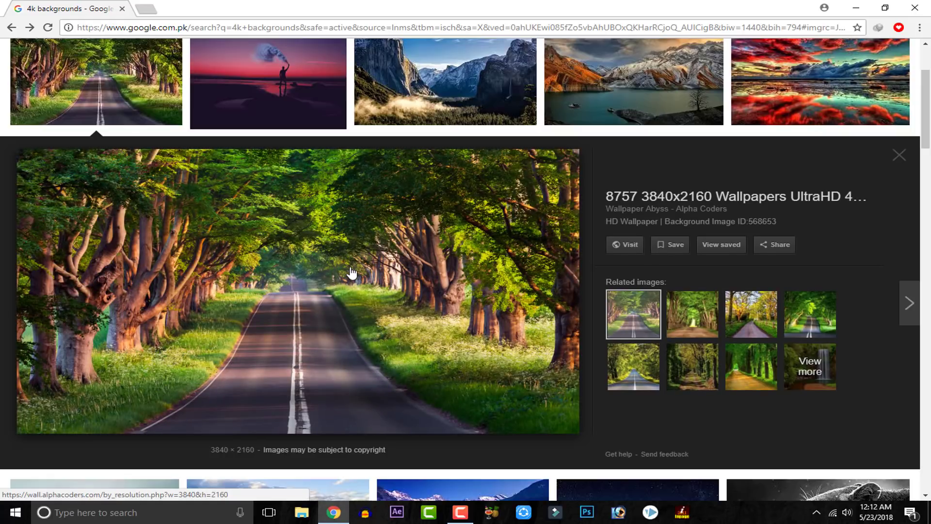
click(628, 361)
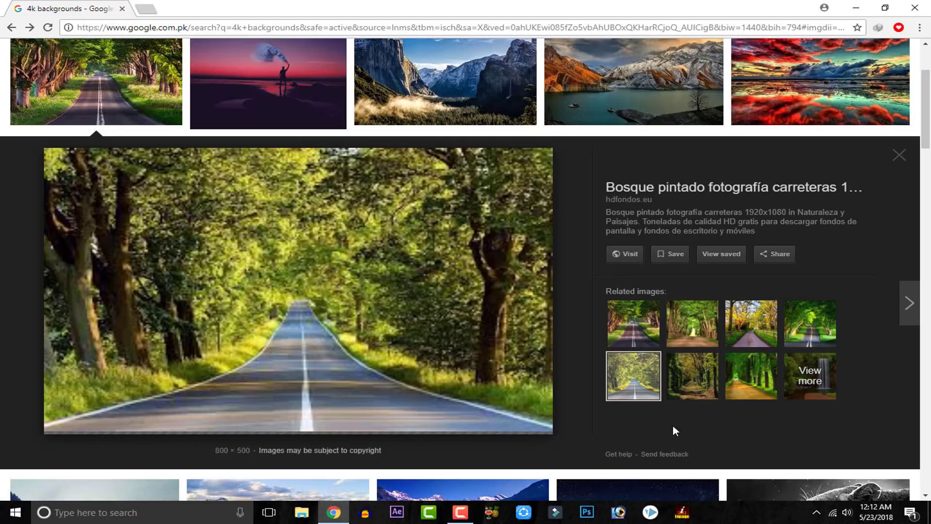
click(623, 326)
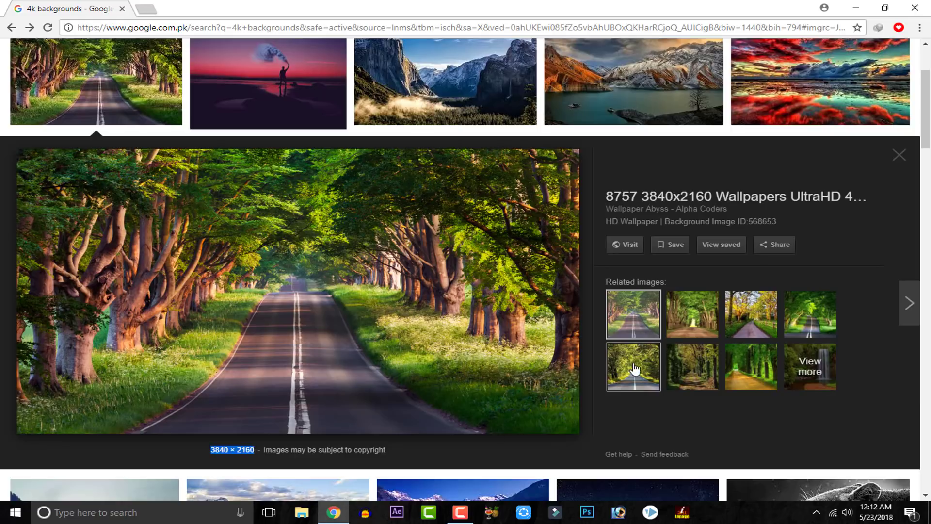
click(737, 315)
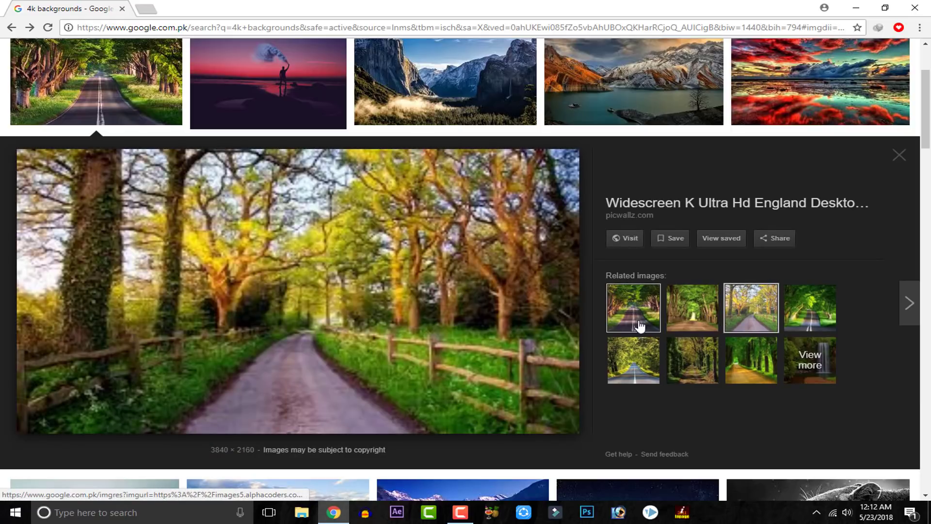
click(677, 319)
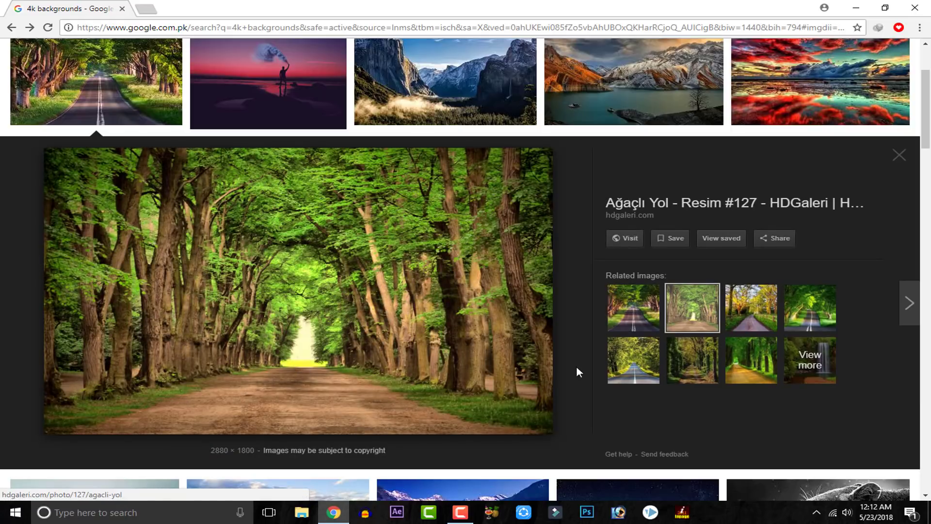
click(790, 315)
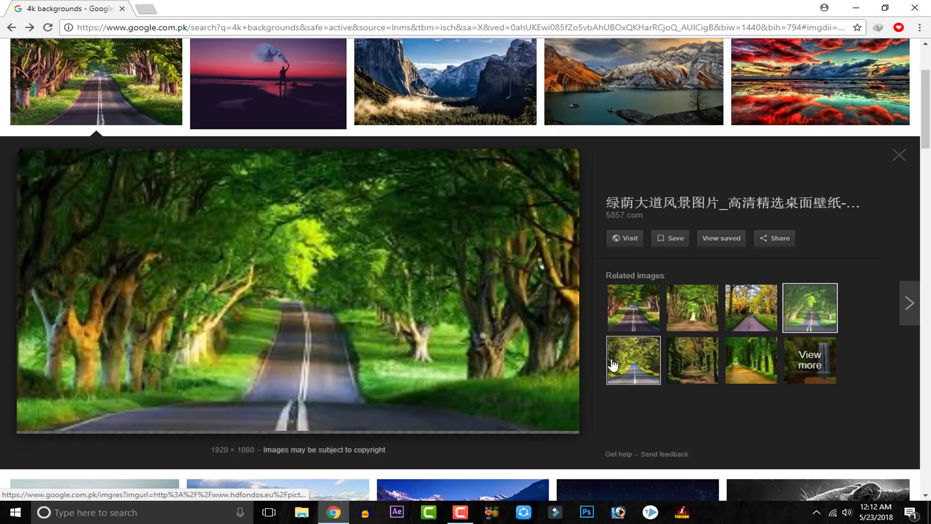
Step: Select the first related image of the tree-lined road, the 3840 × 2160 version
click(632, 318)
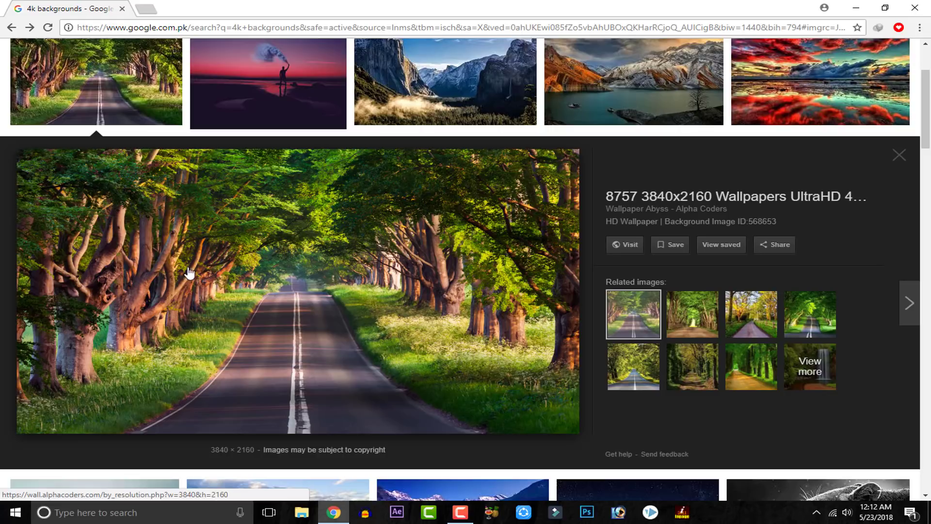
right_click(210, 238)
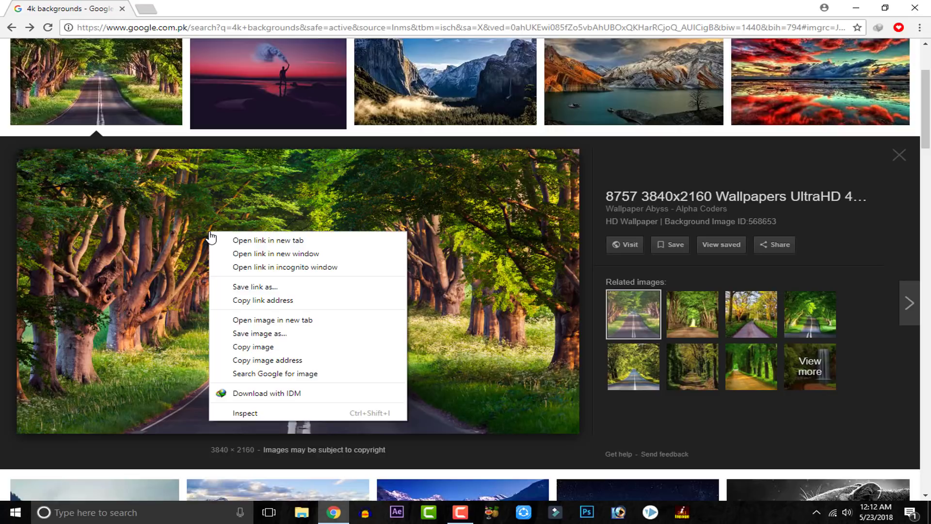
click(270, 241)
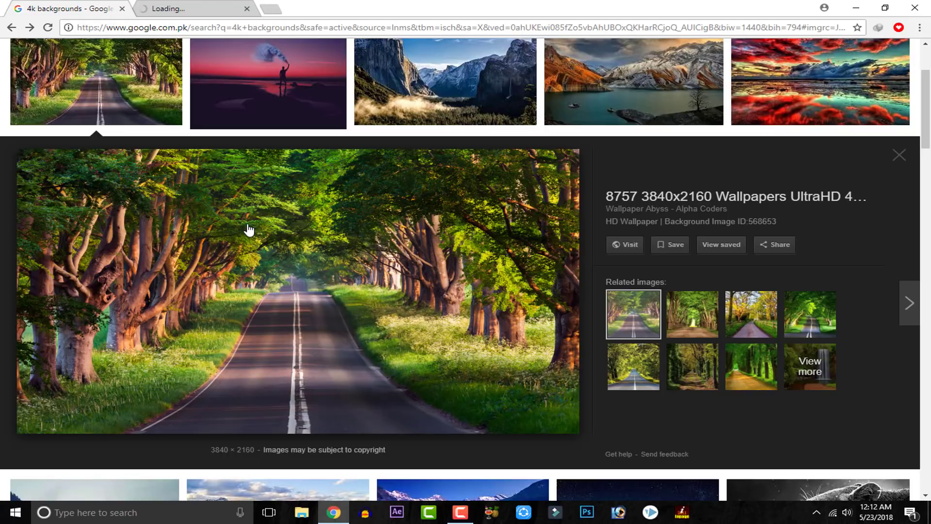
click(158, 6)
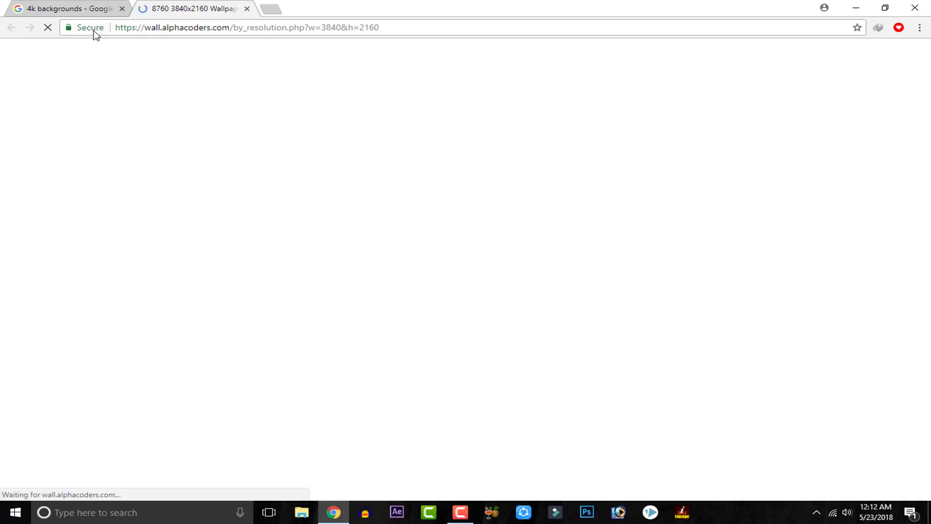
click(87, 7)
Step: Open the tree-lined road image itself in a new tab and save it to the Desktop as JPEG file 568653
right_click(252, 271)
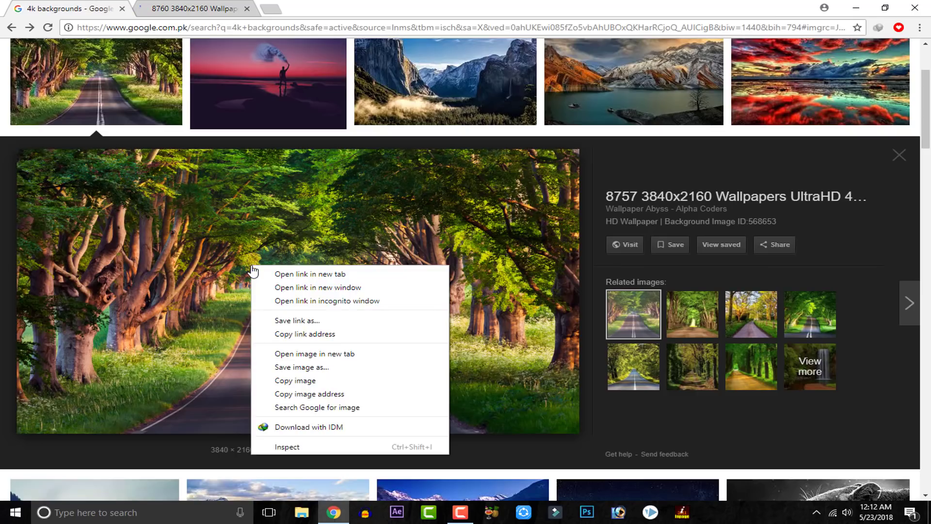
click(301, 357)
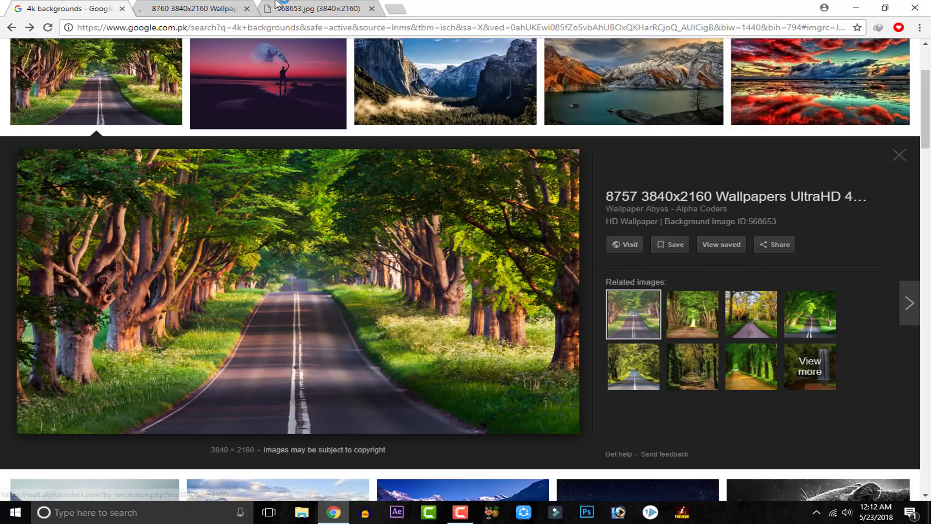
click(275, 6)
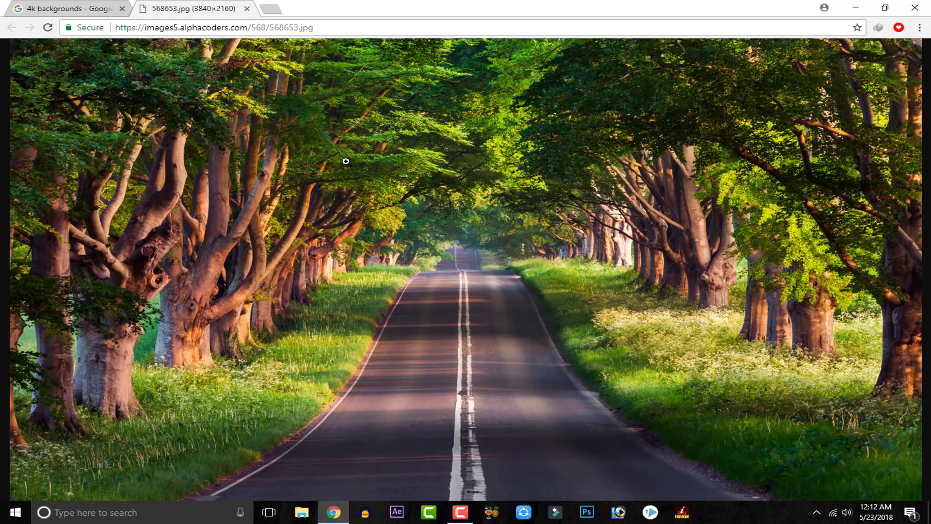
right_click(346, 161)
click(371, 183)
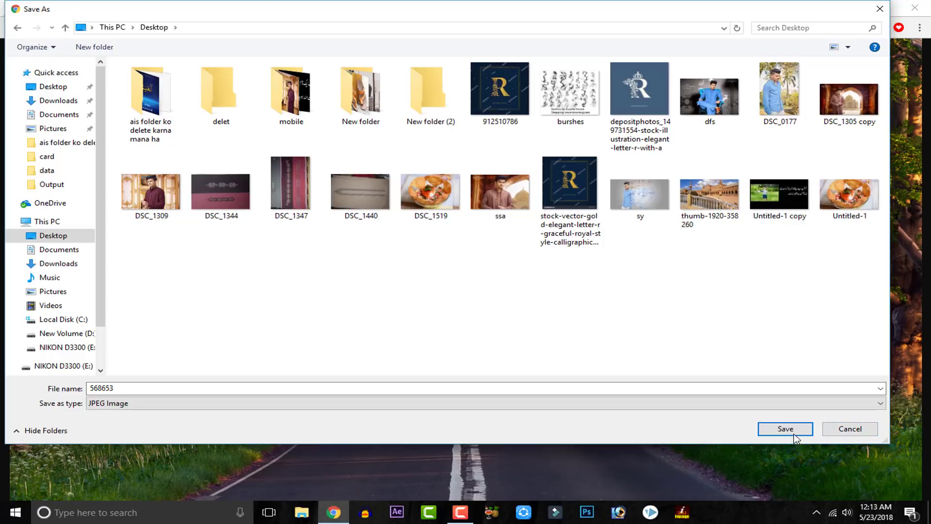
click(786, 429)
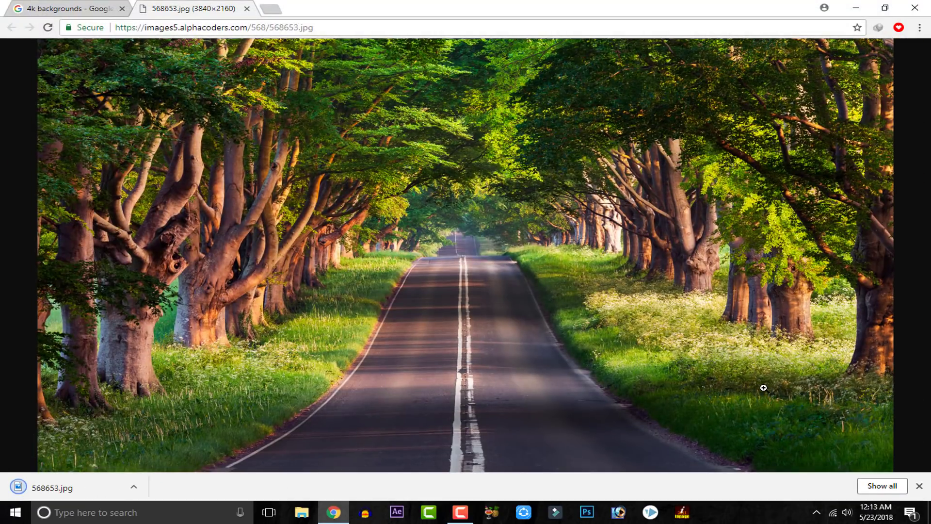
Step: Launch Photoshop 7.0, open the downloaded 568653.jpg in it, and maximize the document window
drag(62, 487, 618, 512)
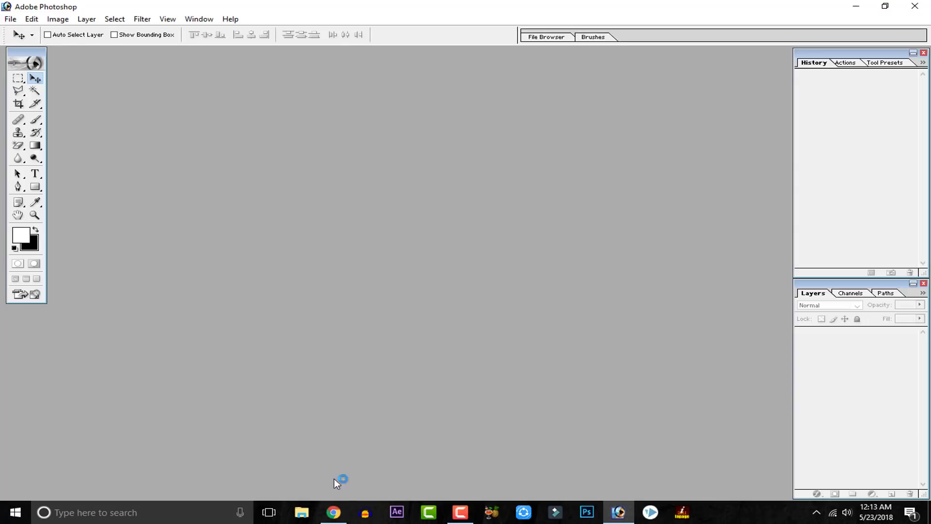
click(333, 513)
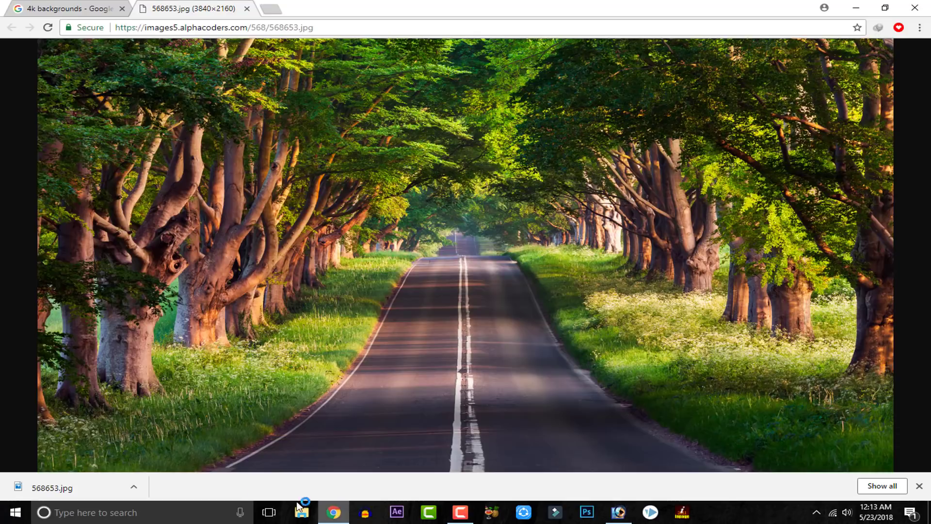
drag(64, 493, 447, 291)
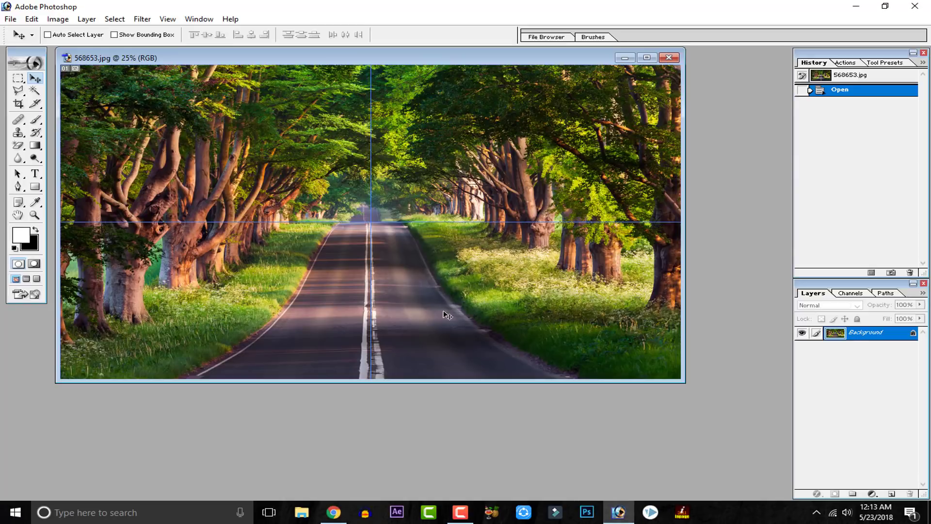
drag(393, 59, 399, 79)
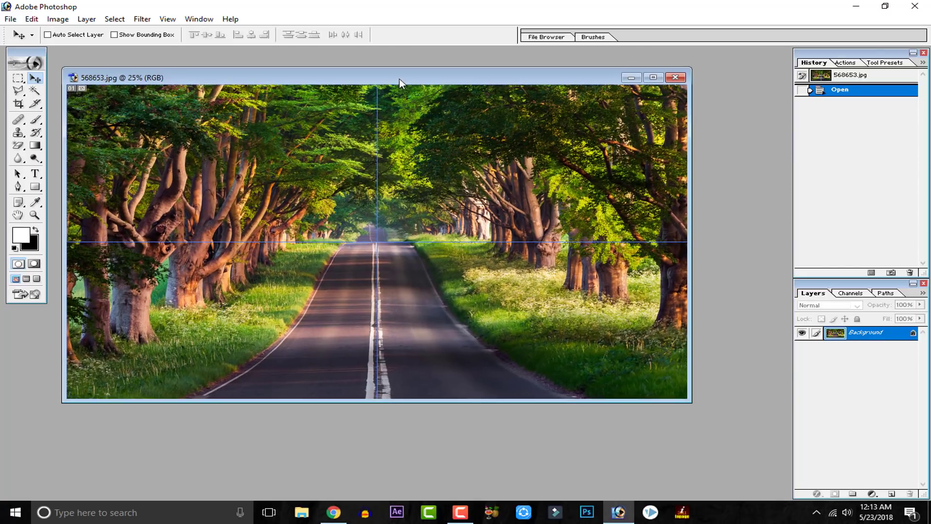
click(653, 77)
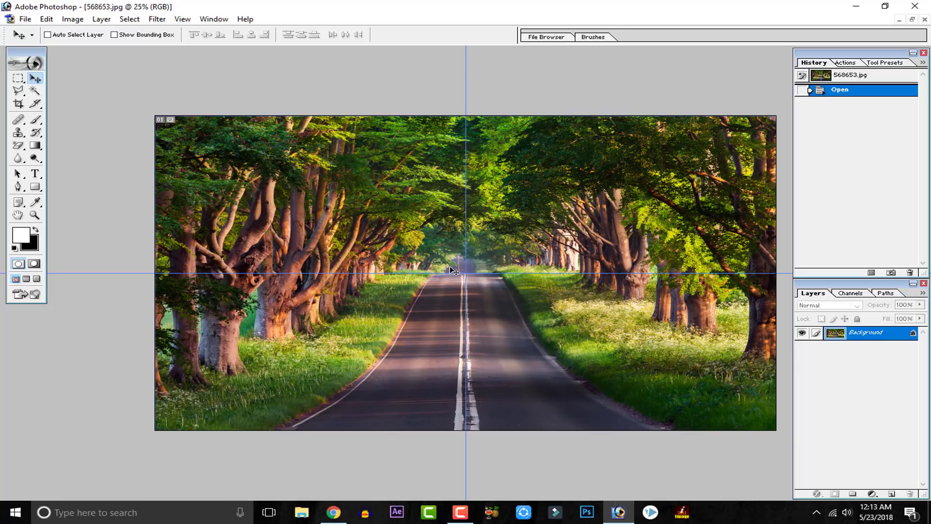
Step: Delete the vertical and horizontal guides from the road image, showing the rulers only while removing them
key(ctrl+plus)
key(ctrl+minus)
key(ctrl+r)
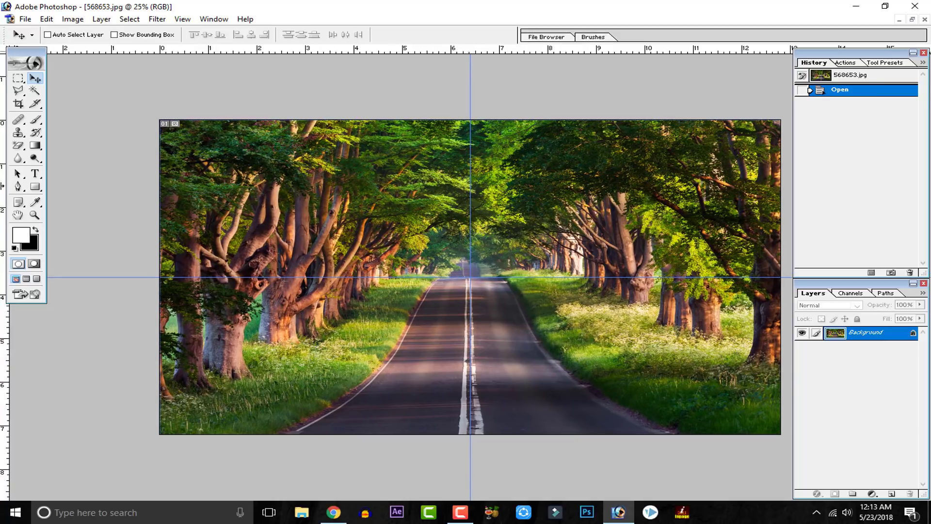
drag(471, 186, 3, 185)
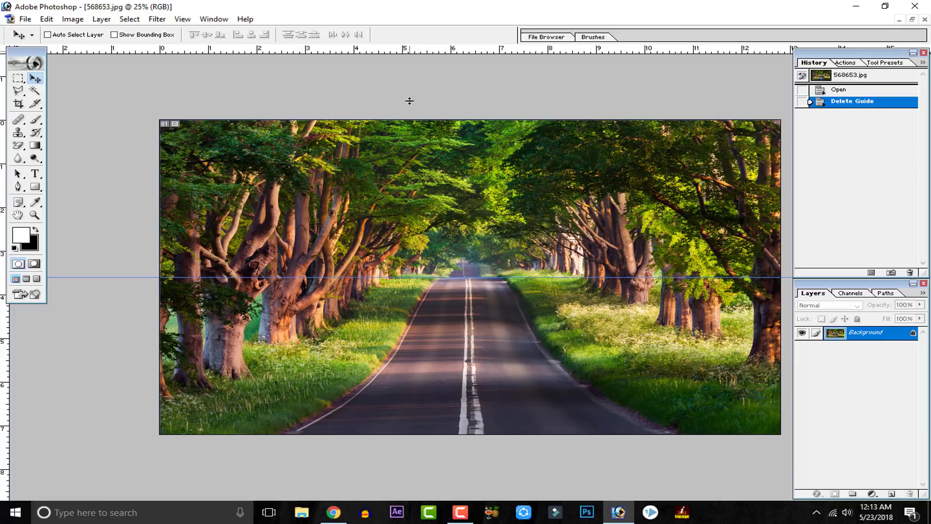
drag(410, 100, 409, 38)
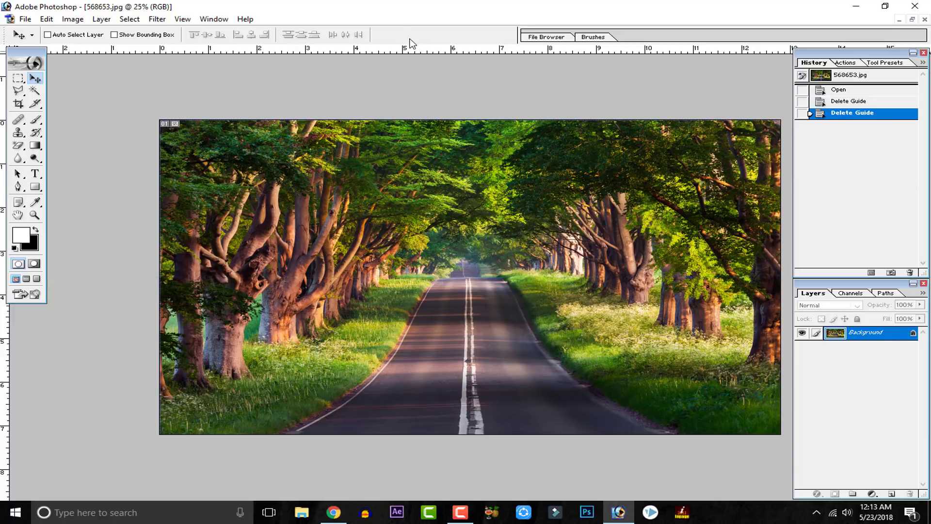
key(ctrl+r)
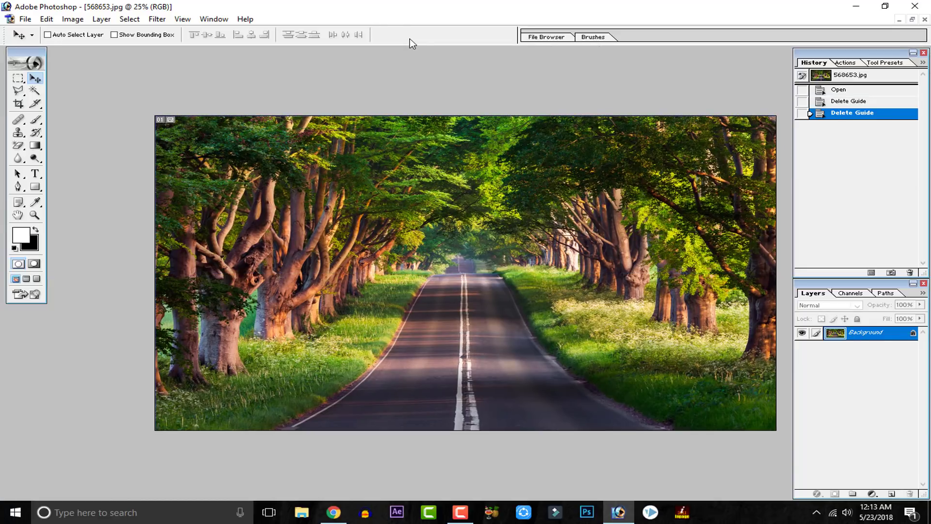
Step: Examine the sharpness of the road and tree details at up to 300% magnification, then return to the full view
key(ctrl+equal)
key(ctrl+equal)
key(ctrl+equal)
key(ctrl+equal)
key(ctrl+equal)
key(ctrl+equal)
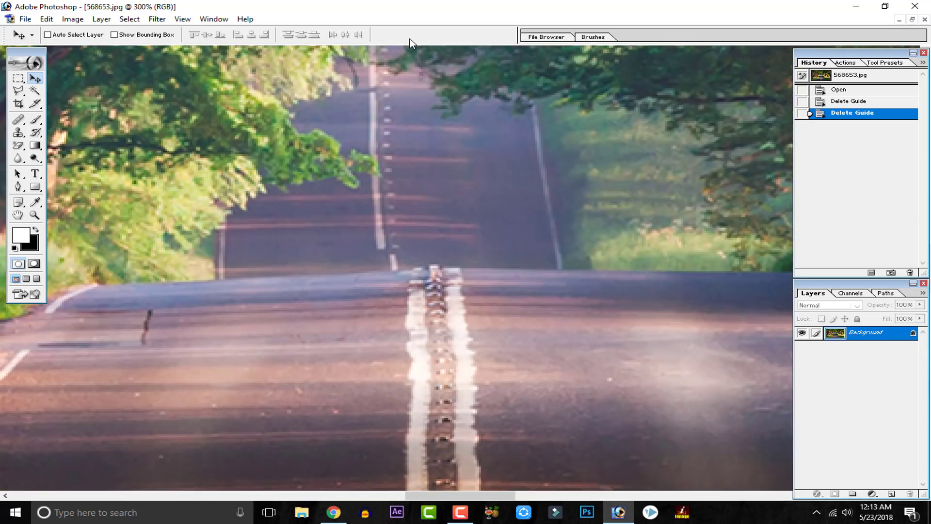
key(ctrl+equal)
drag(363, 234, 586, 504)
drag(288, 230, 436, 316)
drag(214, 188, 362, 181)
key(ctrl+minus)
key(ctrl+minus)
key(ctrl+minus)
key(ctrl+minus)
key(ctrl+minus)
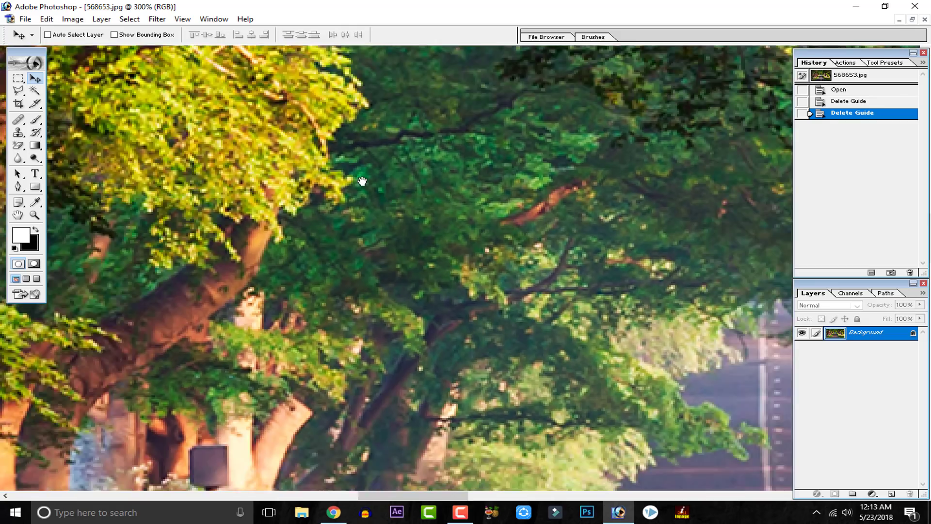
key(ctrl+minus)
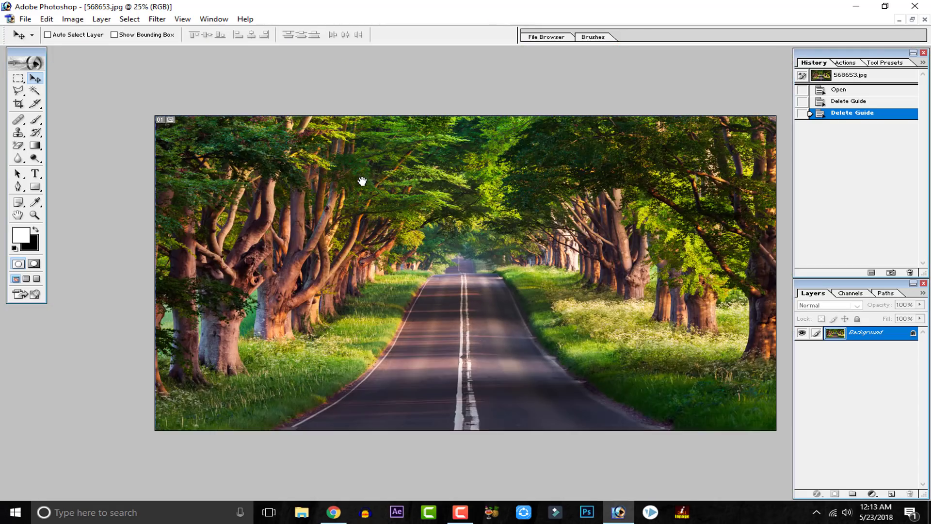
key(ctrl+plus)
key(ctrl+minus)
Step: Minimize the road image and open the portrait DSC_0177 from the Desktop
click(905, 20)
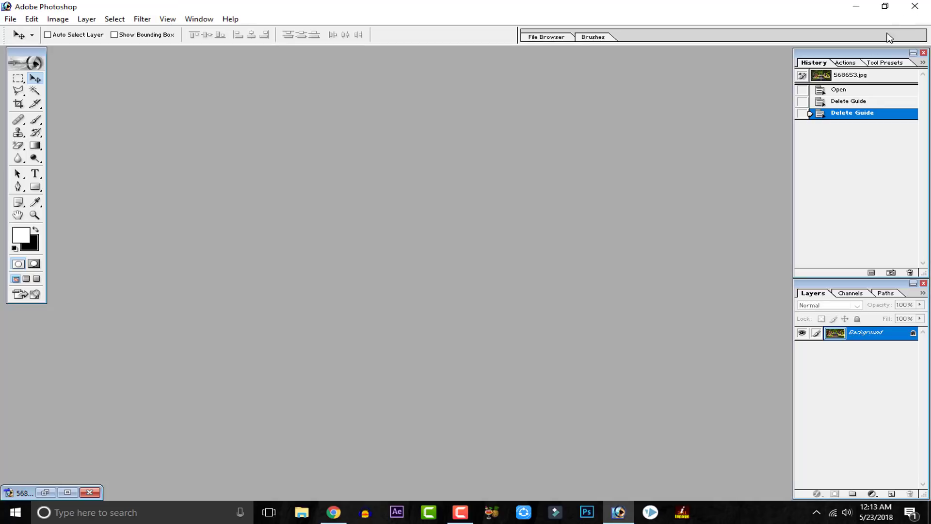
double_click(616, 136)
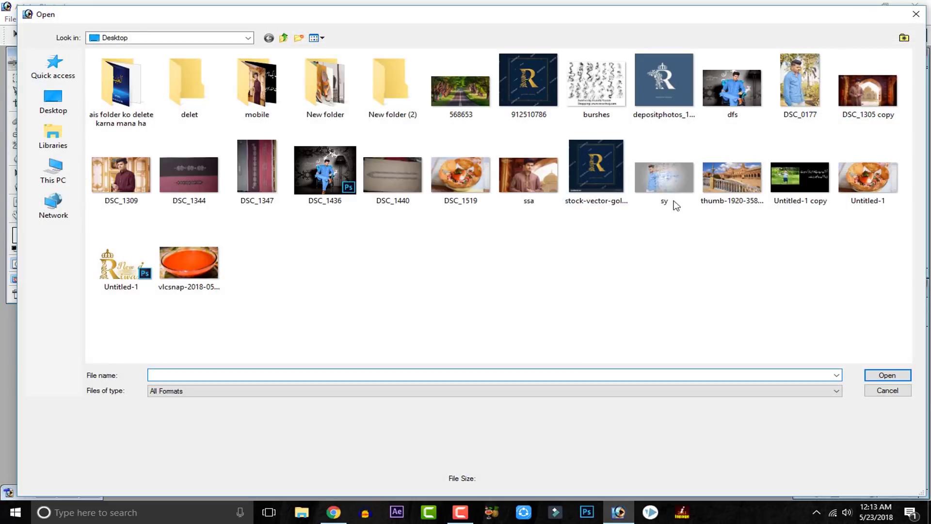
double_click(807, 75)
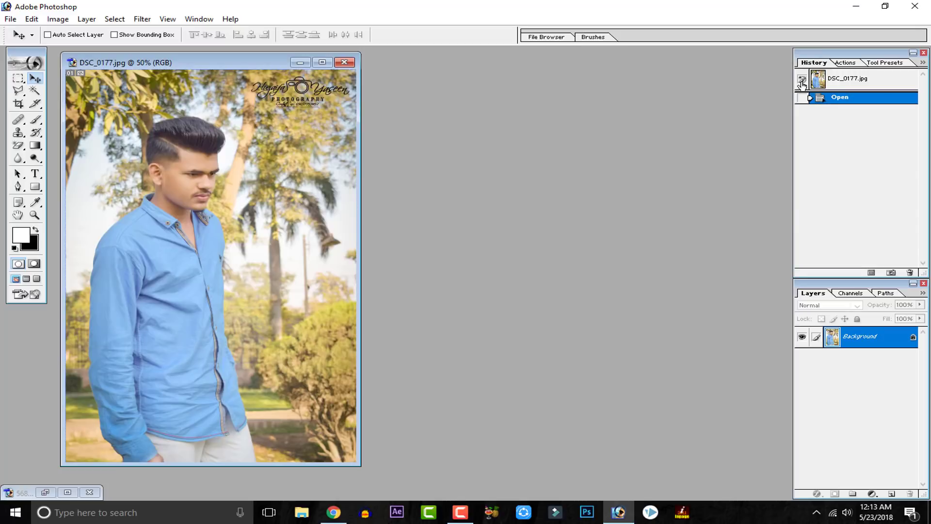
Step: Examine the portrait's shirt and face at 300% and 600% magnification in a maximized window, then return to 50%
key(ctrl+plus)
key(ctrl+plus)
key(ctrl+plus)
key(ctrl+plus)
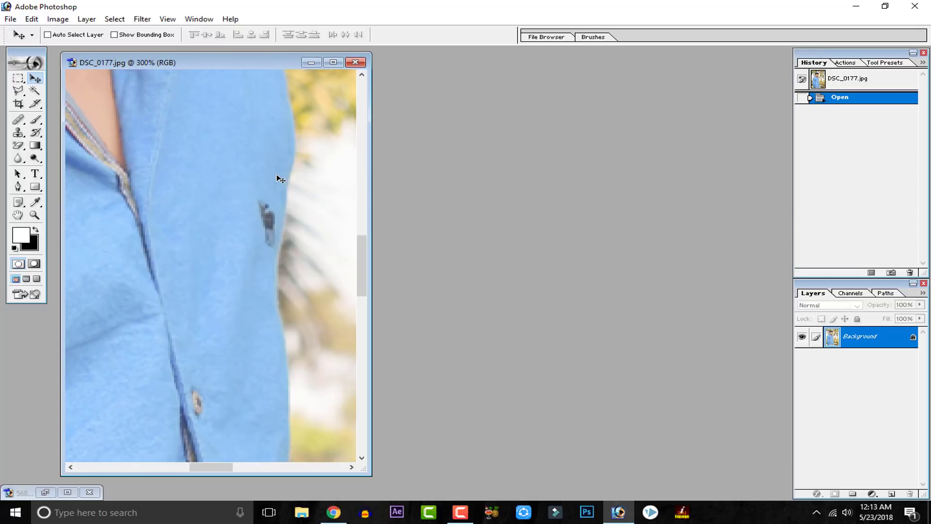
click(333, 62)
drag(262, 175, 366, 296)
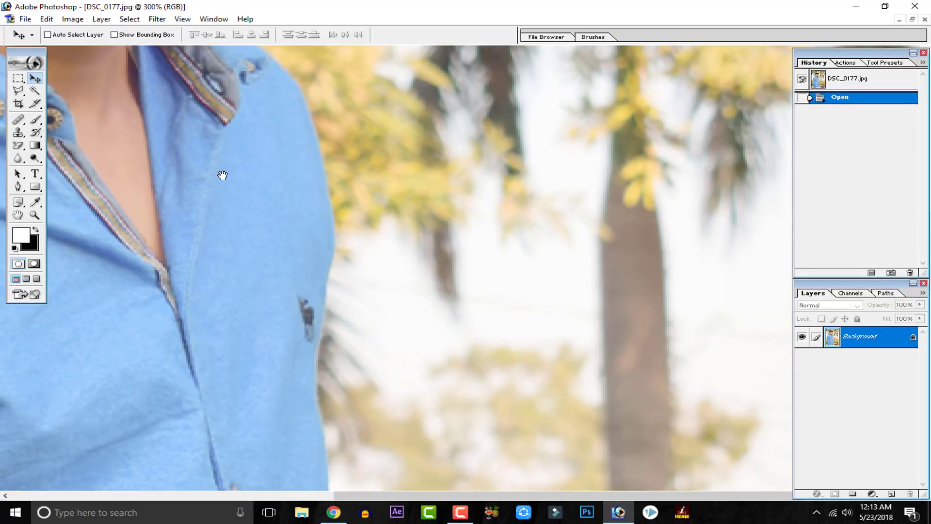
drag(222, 173, 339, 342)
key(ctrl+plus)
key(ctrl+plus)
key(ctrl+plus)
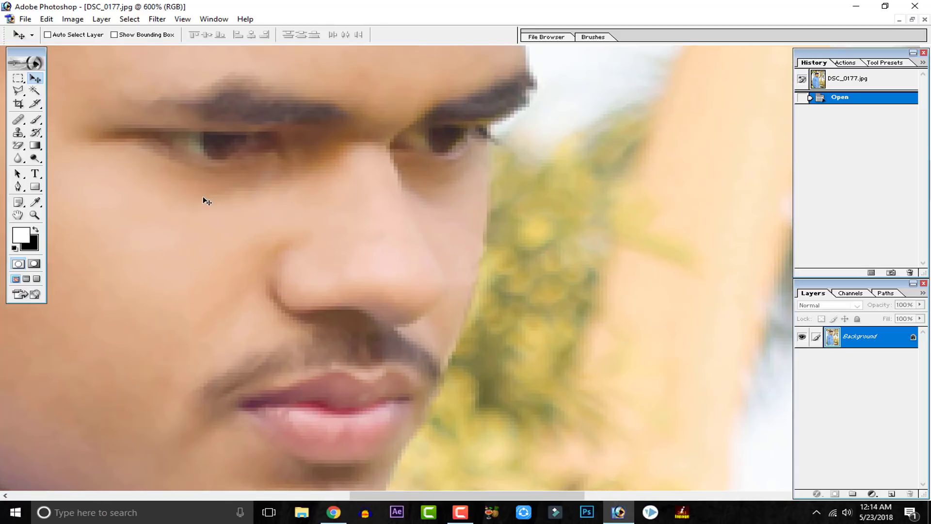
key(ctrl+minus)
key(ctrl+minus)
key(ctrl+minus)
key(ctrl+minus)
key(ctrl+minus)
key(ctrl+minus)
key(ctrl+minus)
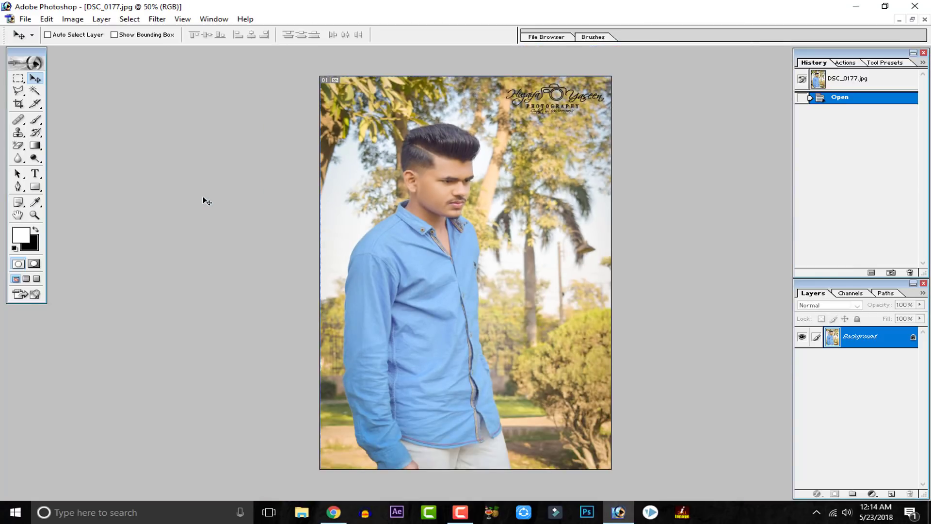
click(912, 21)
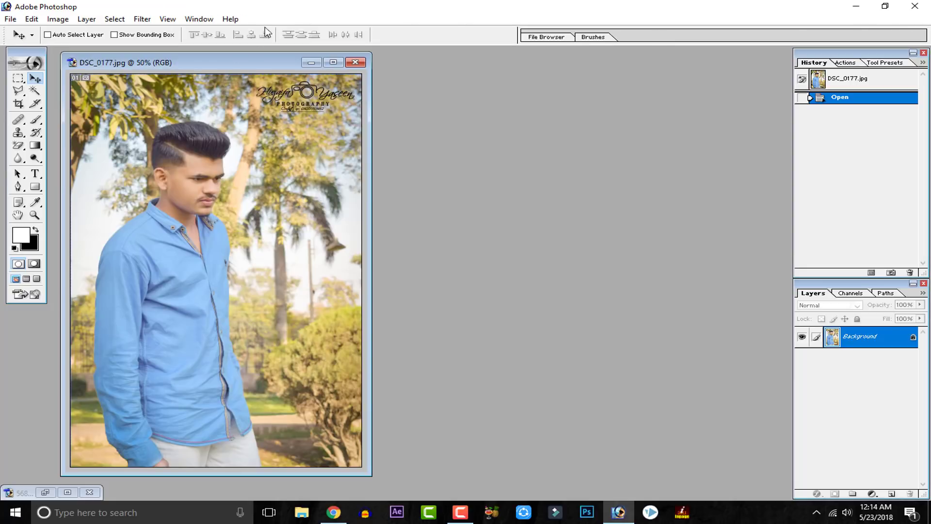
drag(238, 76, 628, 51)
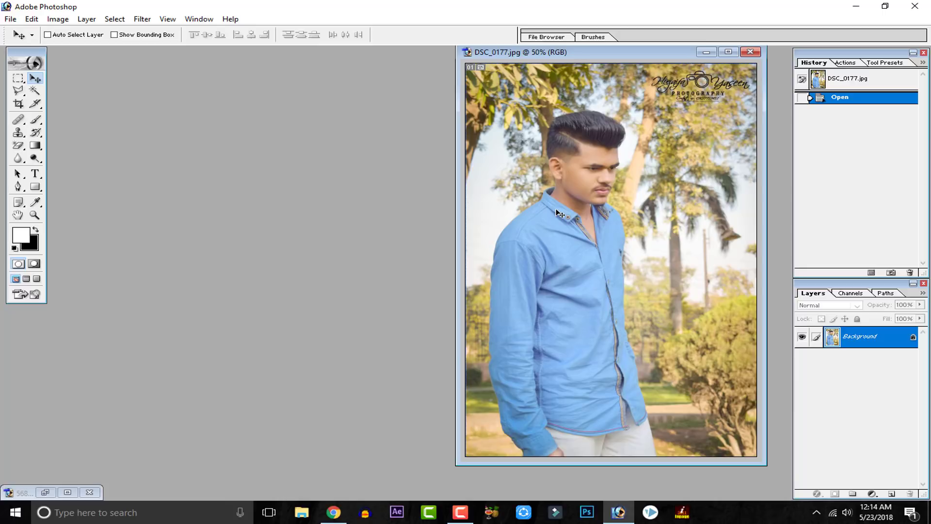
click(17, 92)
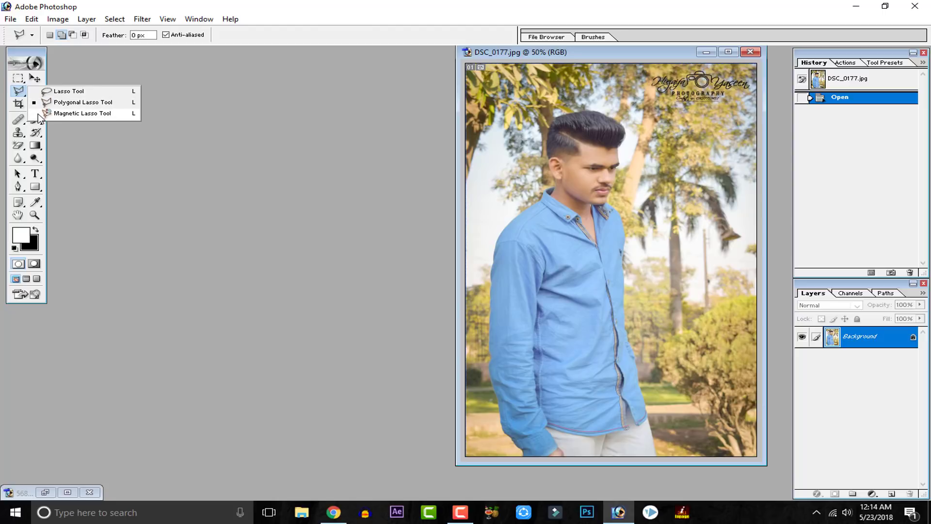
click(729, 52)
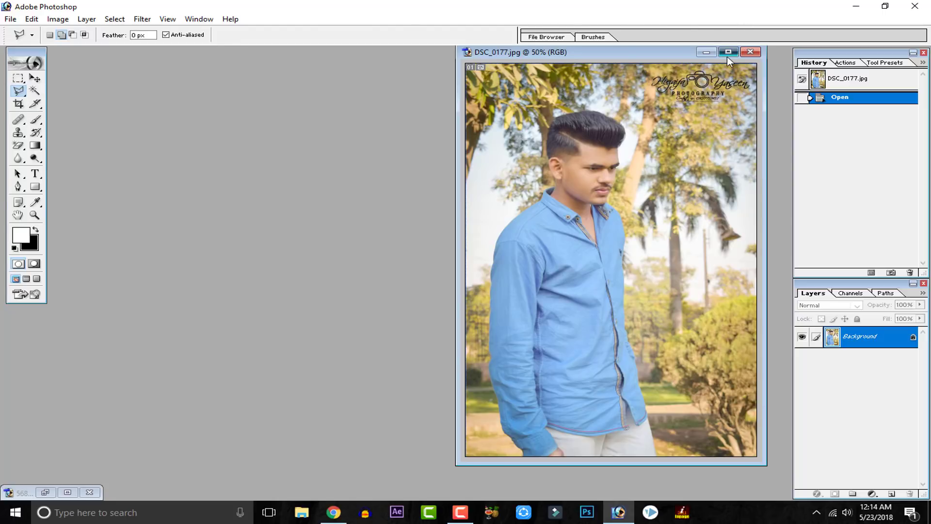
click(727, 56)
Step: Select the man by tracing his whole outline with the Magnetic Lasso, from the trousers over the head to the sleeve cuff
key(ctrl+plus)
key(ctrl+plus)
drag(540, 292, 477, 145)
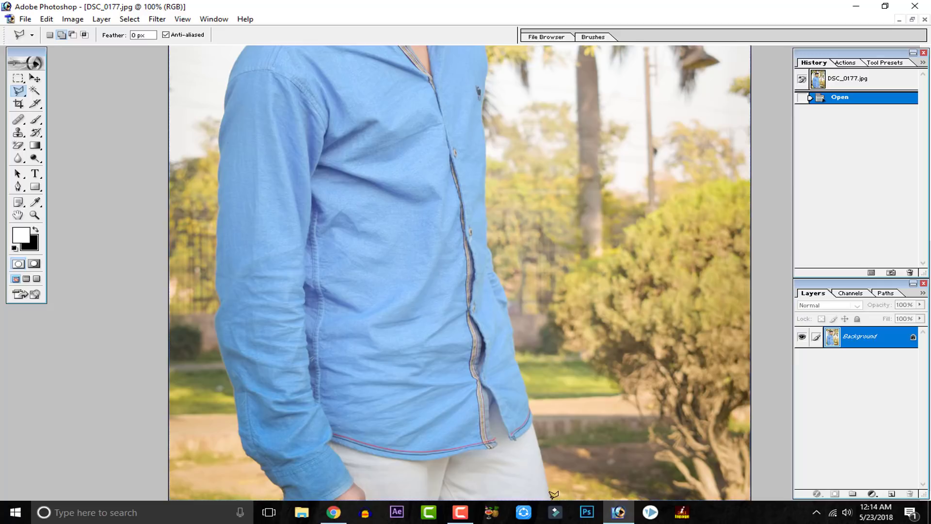
drag(19, 91, 72, 115)
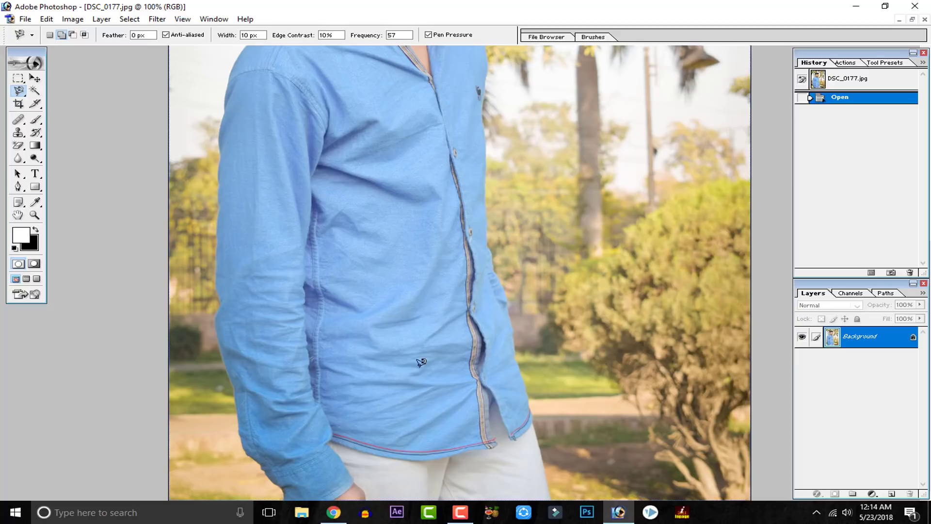
click(552, 498)
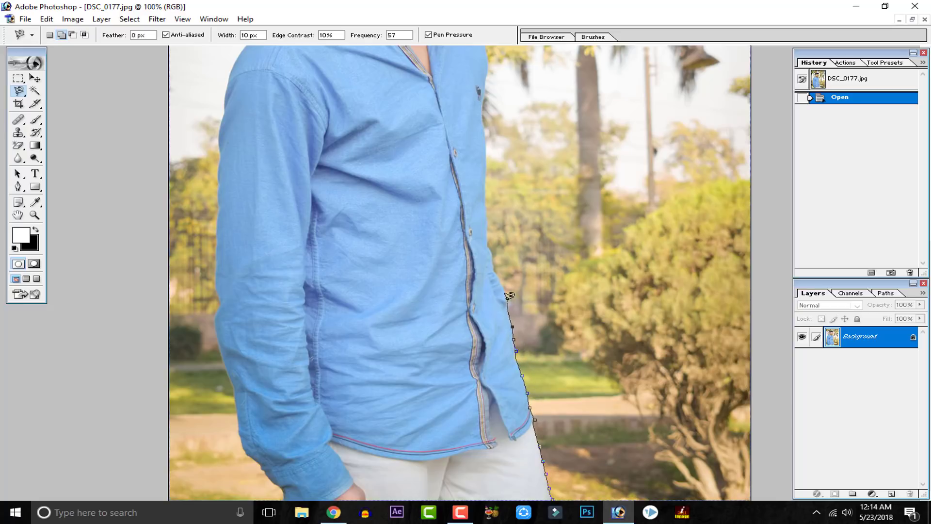
scroll(492, 255, up, 5)
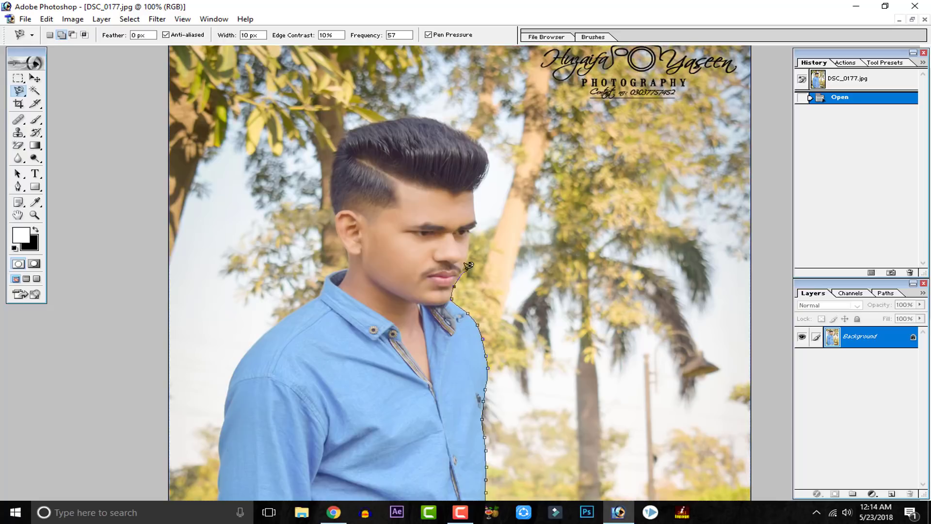
scroll(475, 189, up, 1)
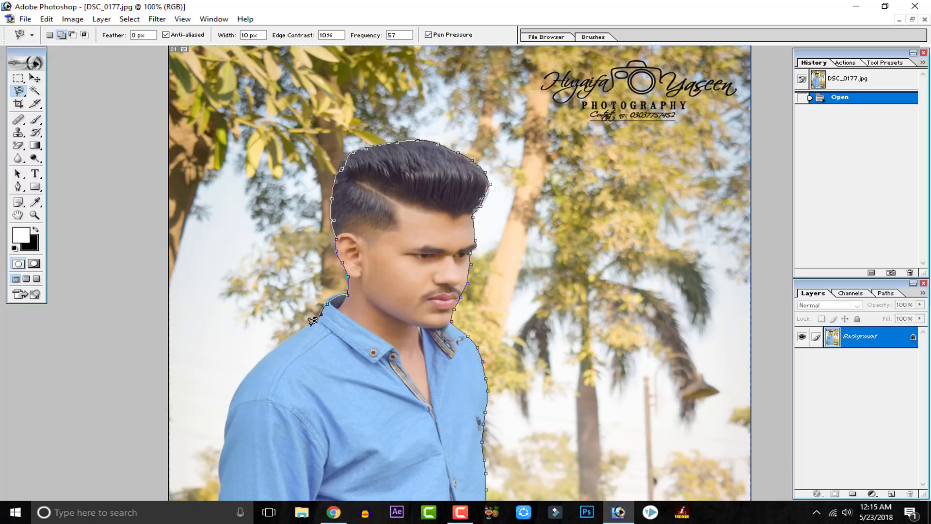
scroll(228, 340, down, 4)
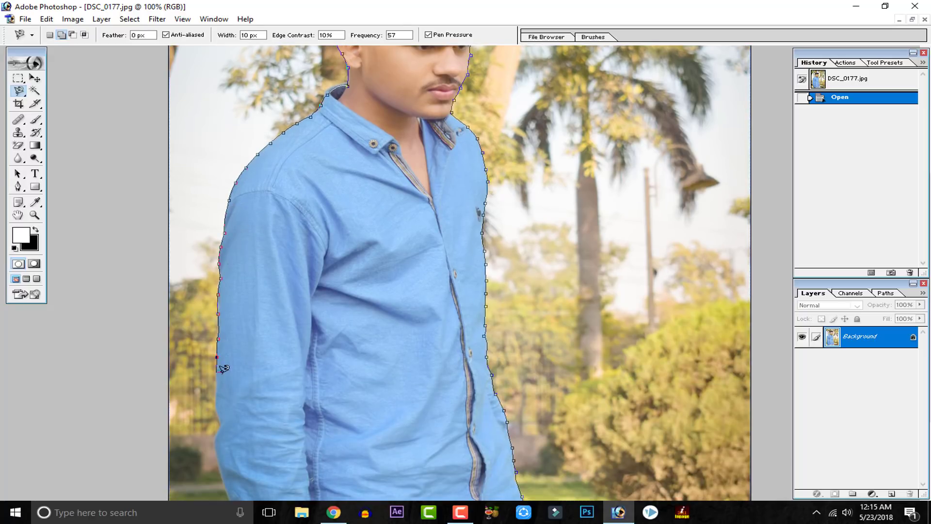
scroll(220, 242, down, 2)
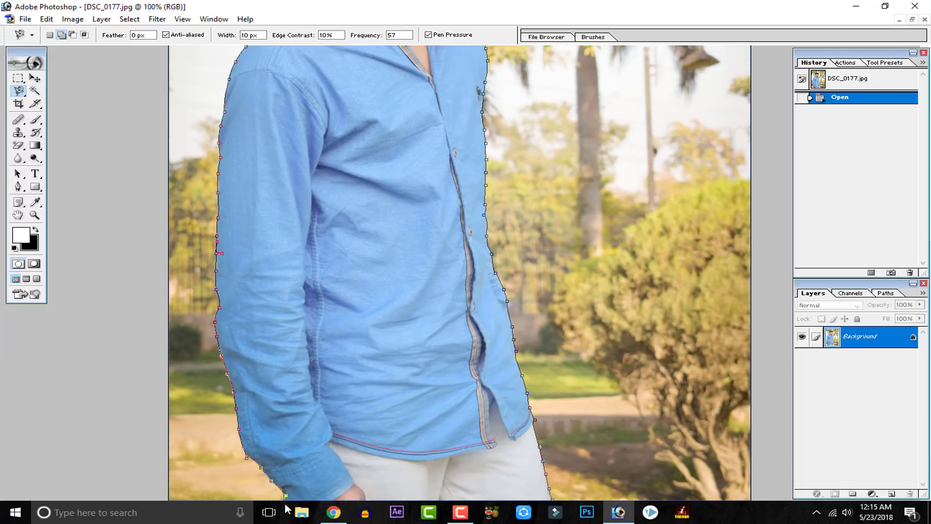
key(Return)
Step: Subtract the sliver of background beside the chin from the selection with the Polygonal Lasso
key(ctrl+plus)
key(ctrl+plus)
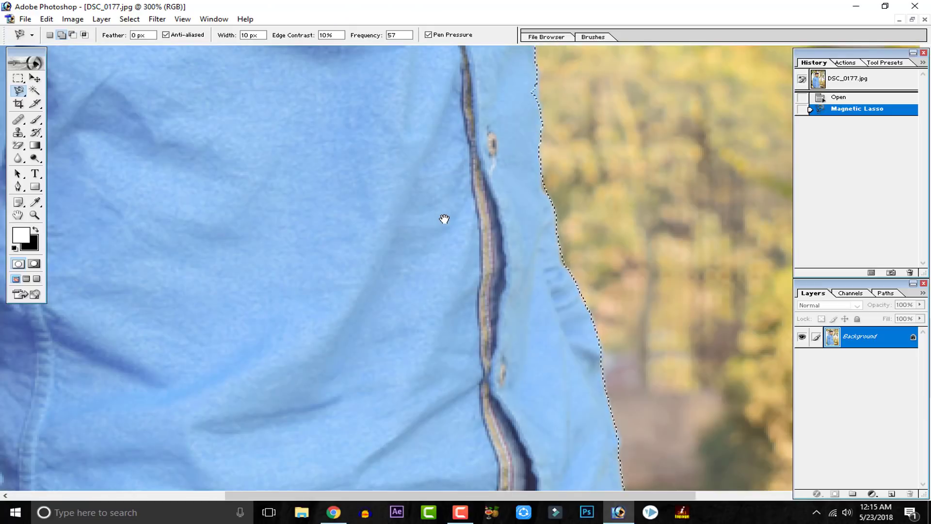
mouse_move(379, 121)
mouse_down()
mouse_move(388, 311)
mouse_move(414, 339)
mouse_up()
drag(402, 133, 419, 335)
drag(359, 120, 412, 330)
drag(383, 281, 396, 297)
drag(18, 90, 72, 102)
click(72, 34)
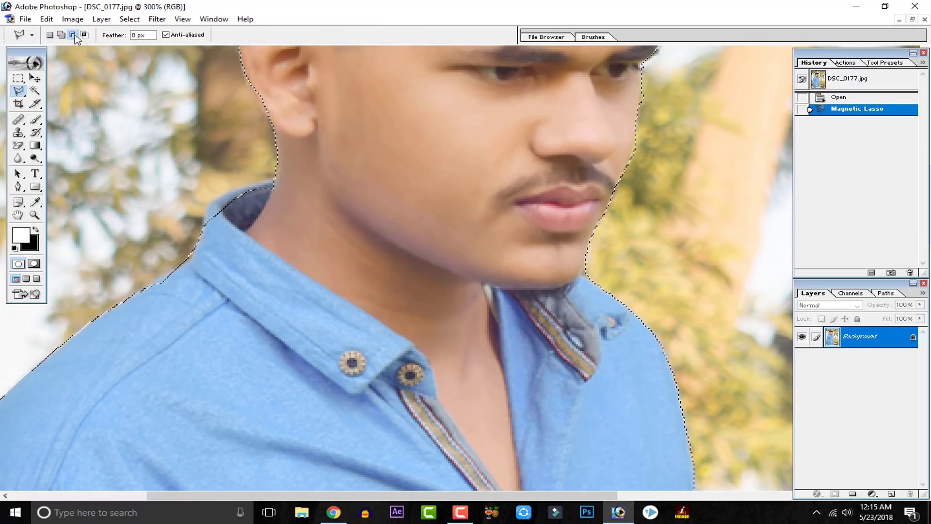
click(597, 246)
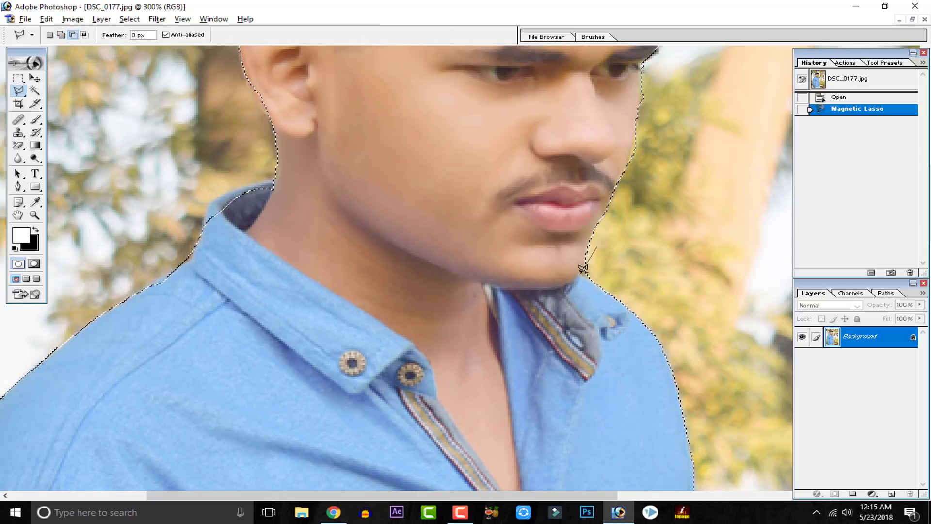
click(598, 283)
double_click(620, 249)
Step: Add the missed edge of the shirt collar behind the neck to the selection with the Polygonal Lasso
drag(431, 314, 547, 360)
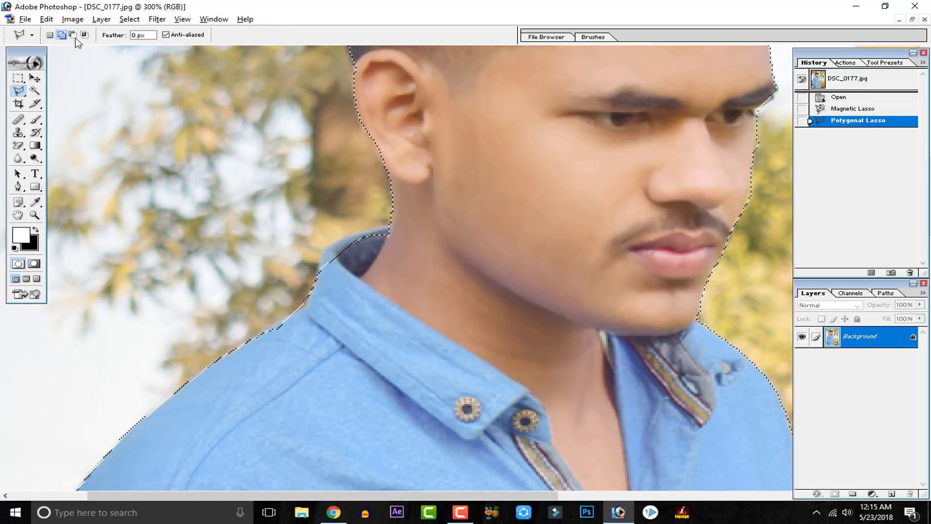
click(61, 35)
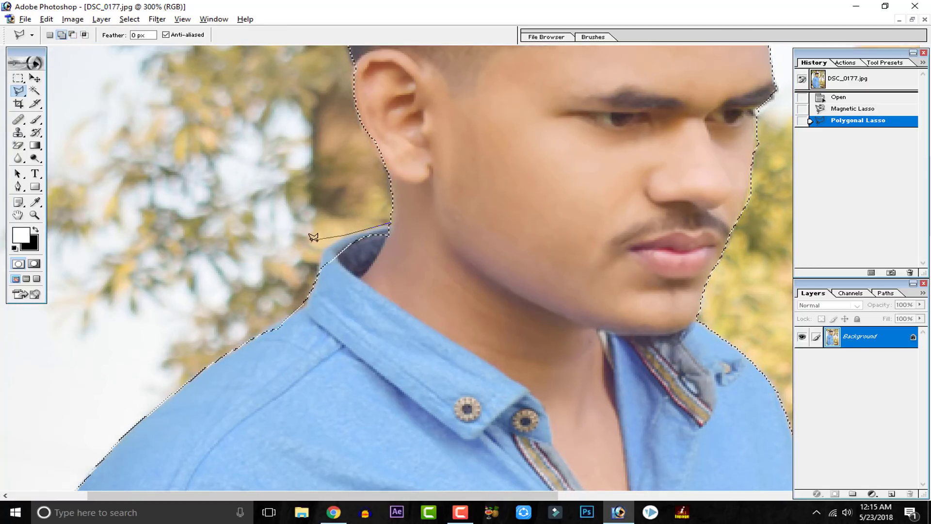
click(318, 276)
click(373, 337)
double_click(460, 303)
Step: Add the hand and trousers along the photo's lower edge to the selection with the Polygonal Lasso
key(space)
drag(507, 372, 477, 273)
key(ctrl+minus)
key(ctrl+minus)
key(ctrl+minus)
key(ctrl+minus)
click(366, 484)
click(512, 486)
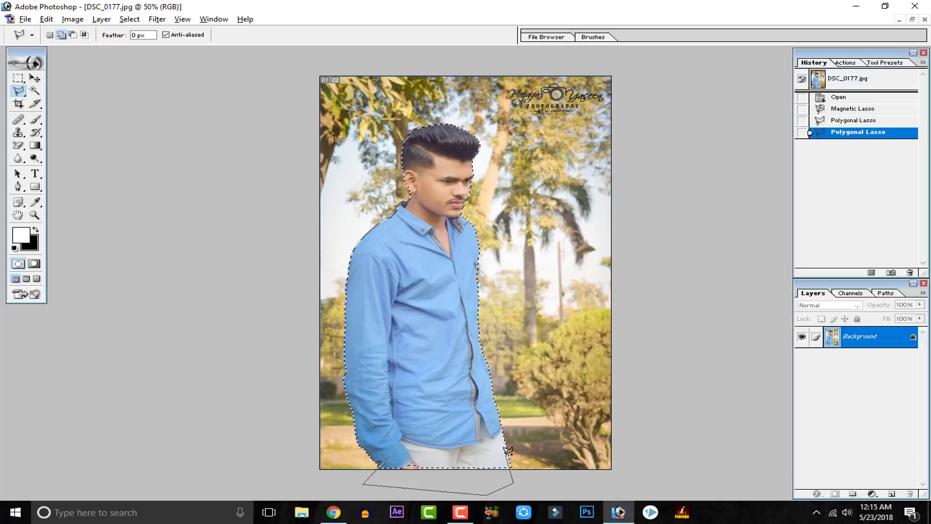
double_click(505, 450)
Step: Subtract the thin strip of background beside the eye and nose from the selection with the Polygonal Lasso
key(ctrl+plus)
key(ctrl+plus)
key(ctrl+plus)
drag(416, 279, 380, 354)
key(ctrl+plus)
drag(492, 240, 473, 300)
click(514, 194)
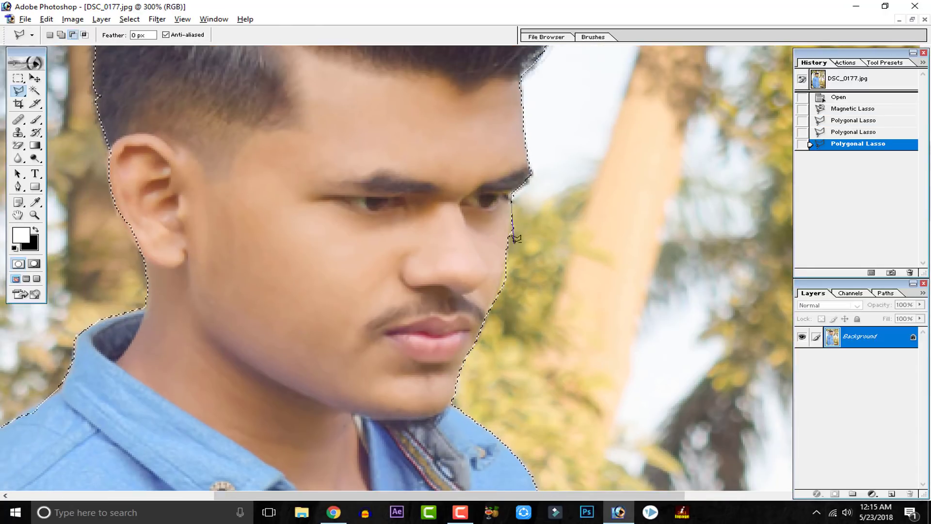
click(509, 257)
double_click(515, 193)
Step: Add the missed hair at the back of the head to the selection with the Polygonal Lasso
key(space)
mouse_move(467, 222)
mouse_down()
mouse_move(474, 272)
mouse_move(568, 487)
mouse_up()
click(240, 170)
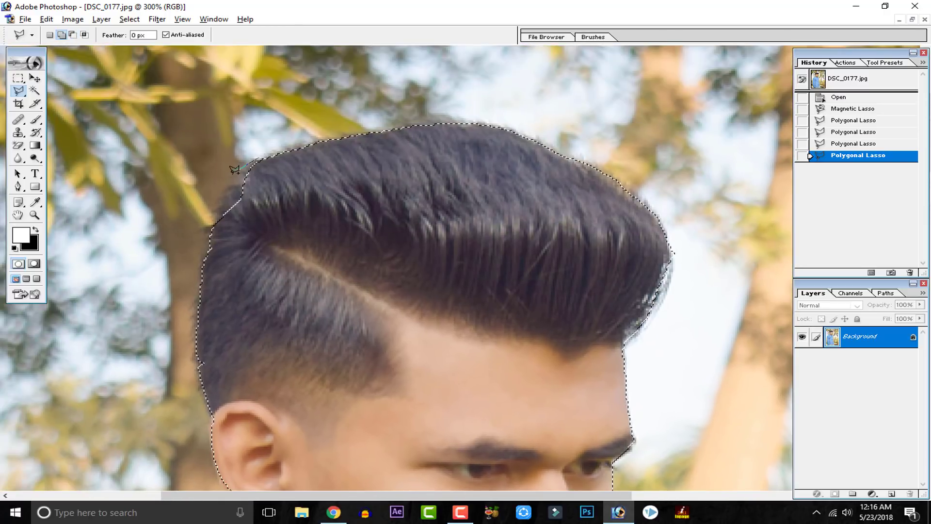
click(205, 238)
click(227, 293)
double_click(318, 175)
Step: Copy the selected man, minimize the portrait and paste him into the road image 568653.jpg
key(ctrl+minus)
key(ctrl+minus)
key(ctrl+minus)
key(ctrl+minus)
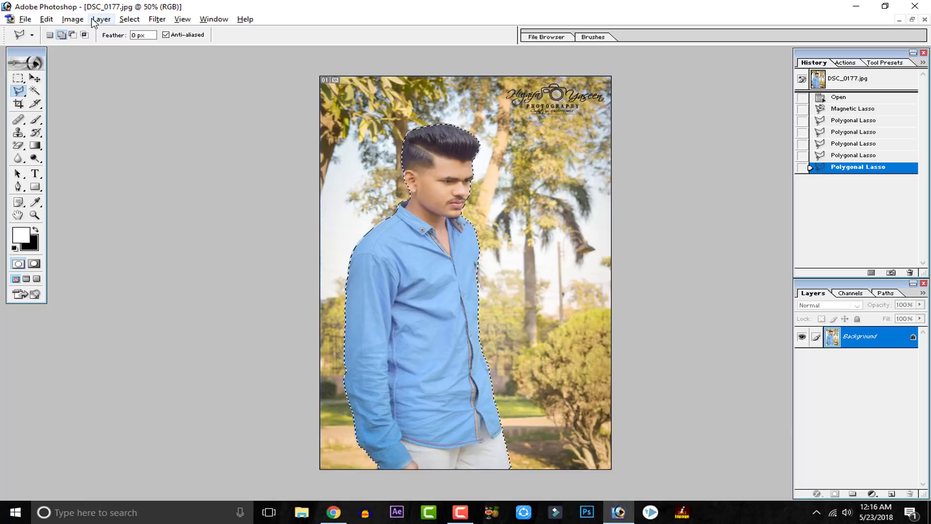
click(899, 19)
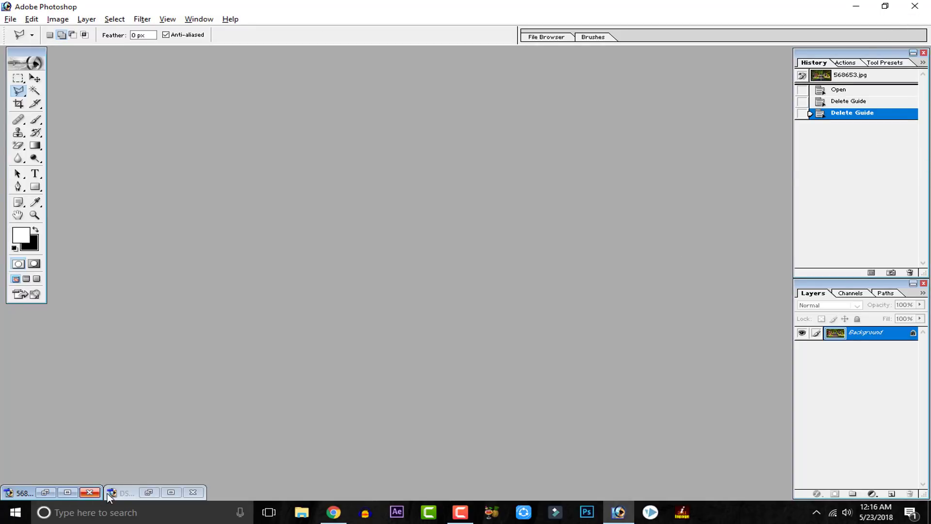
click(49, 493)
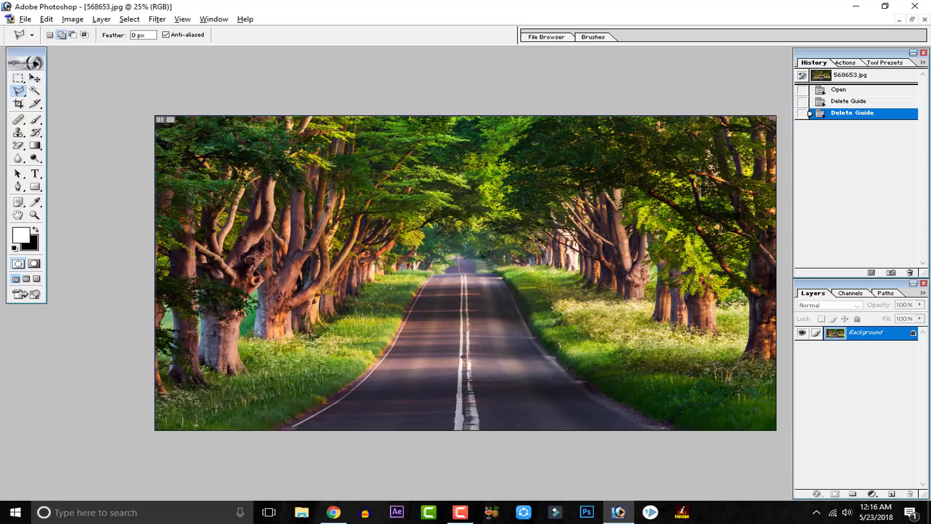
key(ctrl+v)
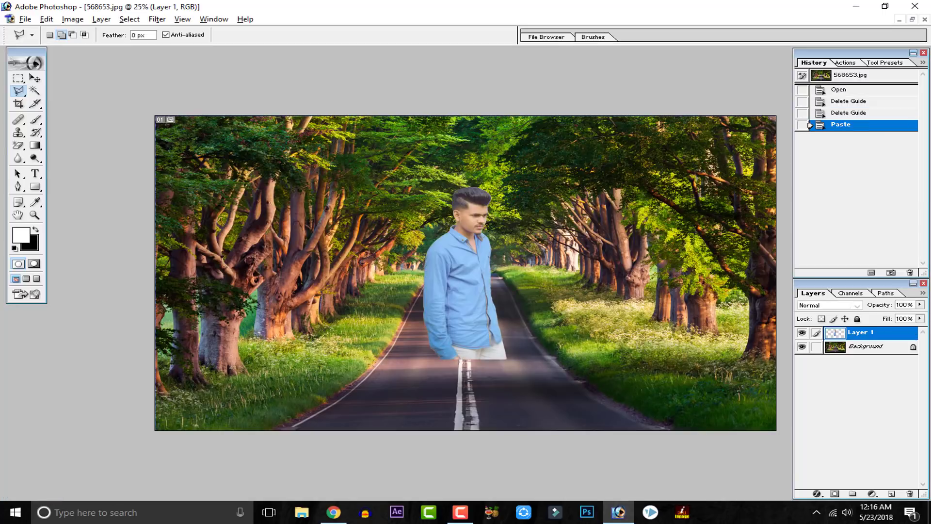
Step: Move the man down to the road image's lower edge, then enlarge him with Free Transform and shift him left of the road's centre line
click(34, 78)
drag(451, 305, 445, 377)
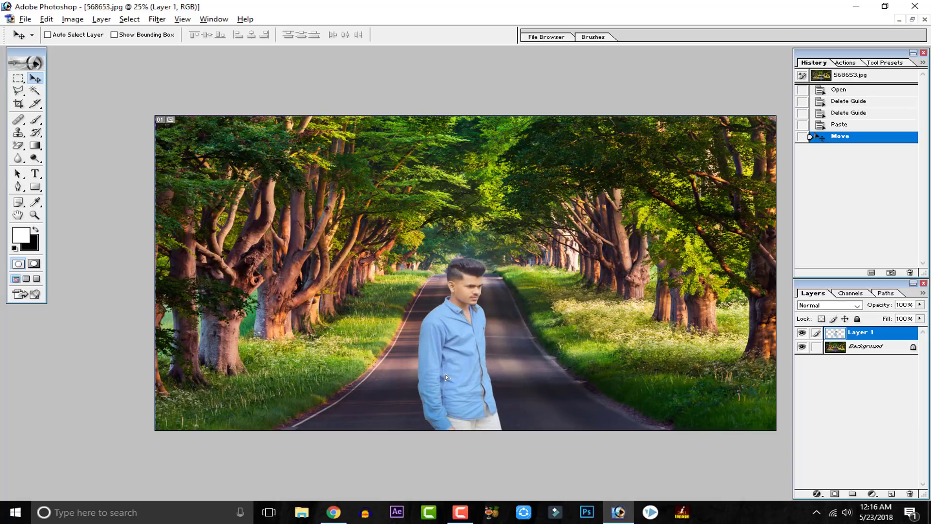
key(ctrl+t)
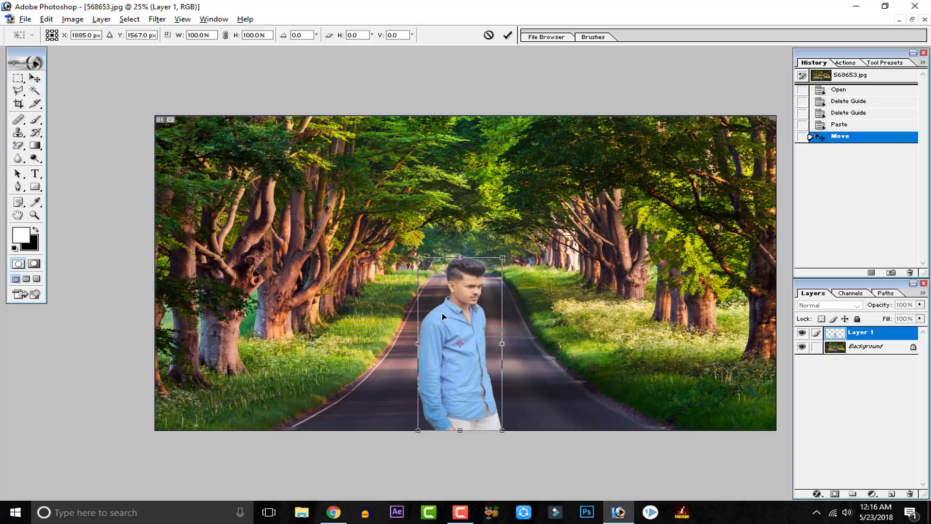
drag(415, 255, 369, 159)
drag(438, 328, 409, 325)
click(507, 35)
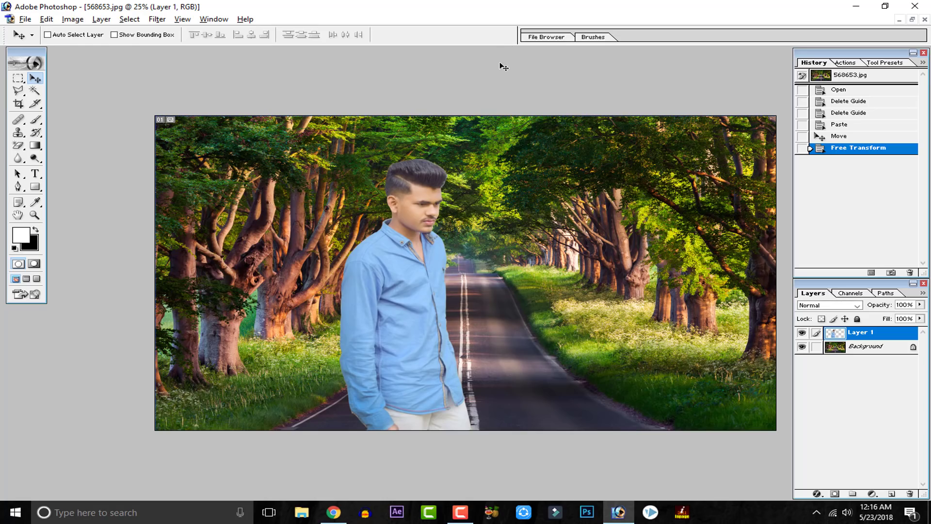
Step: Examine the pasted man's face and cutout edges against the trees at 200% and 400% magnification, then return to the full view
key(ctrl+plus)
key(ctrl+plus)
key(ctrl+plus)
key(ctrl+plus)
key(ctrl+plus)
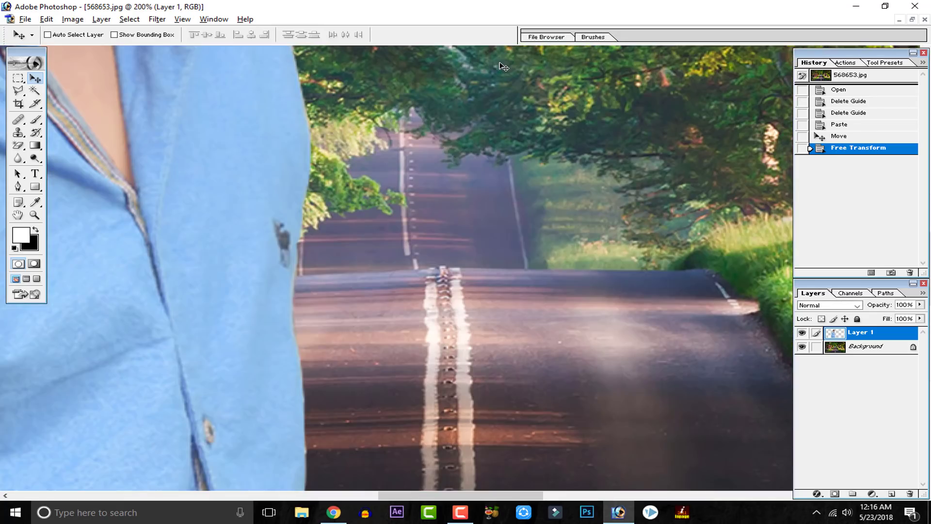
drag(476, 55, 458, 518)
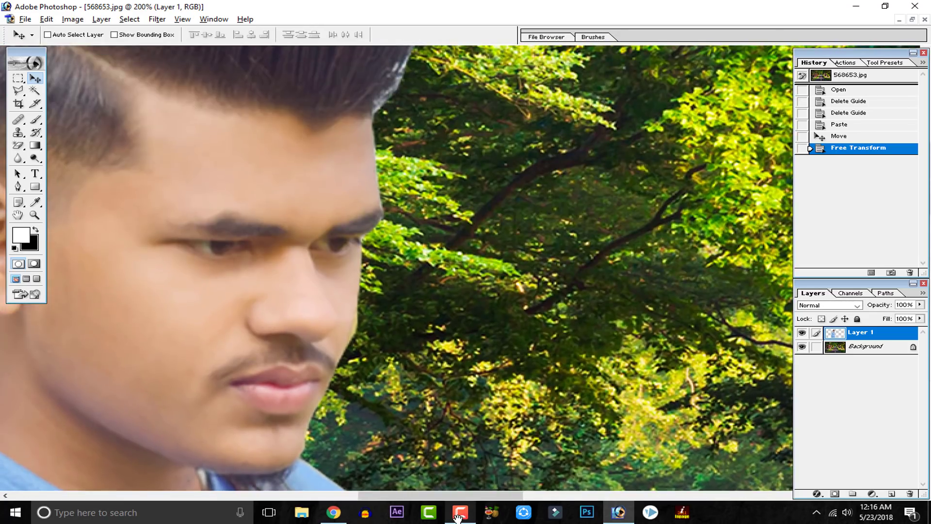
key(ctrl+plus)
key(ctrl+plus)
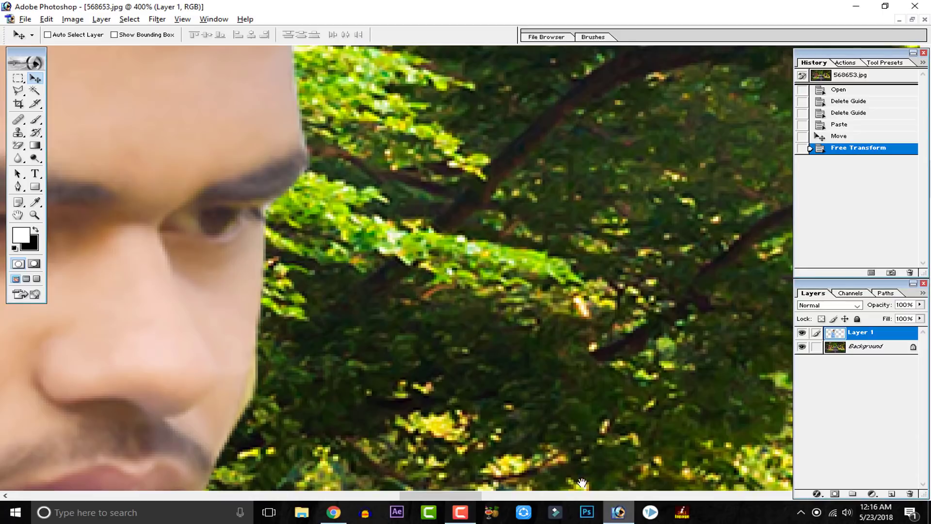
drag(340, 348, 645, 325)
drag(476, 347, 552, 418)
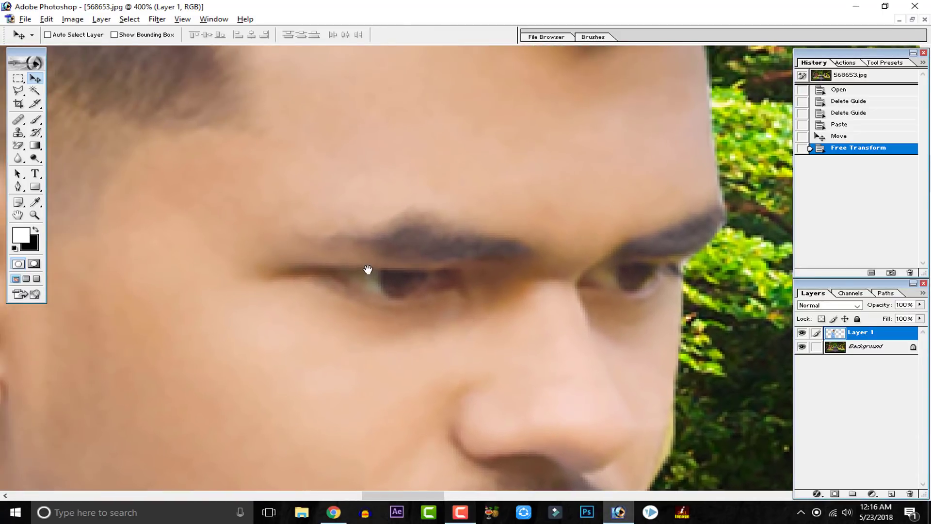
drag(368, 270, 541, 376)
drag(427, 270, 548, 474)
drag(434, 361, 481, 444)
drag(447, 386, 214, 141)
drag(330, 249, 154, 83)
drag(447, 238, 227, 114)
key(ctrl+minus)
key(ctrl+minus)
key(ctrl+minus)
key(ctrl+minus)
key(ctrl+minus)
key(ctrl+minus)
key(ctrl+minus)
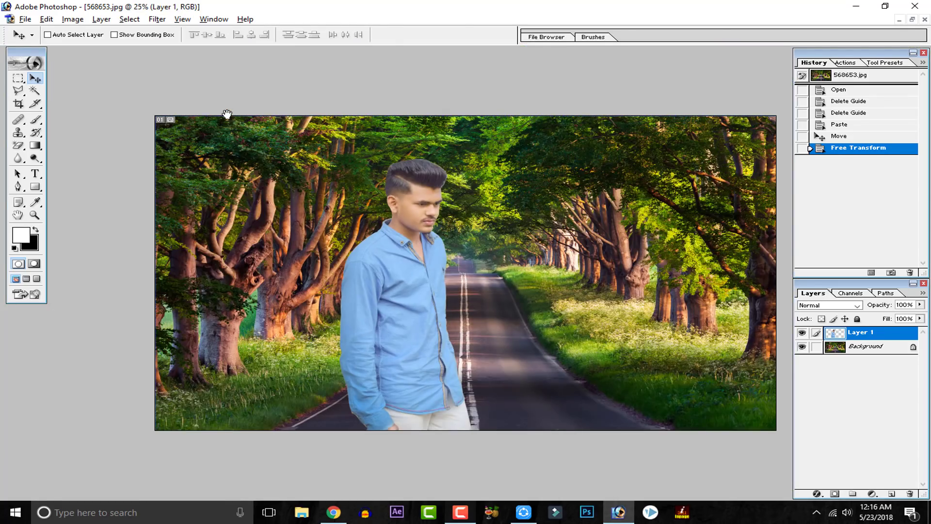
key(ctrl+plus)
key(ctrl+minus)
Step: Crop the composite at both sides, keeping its full height with the man and the road in the frame
click(18, 104)
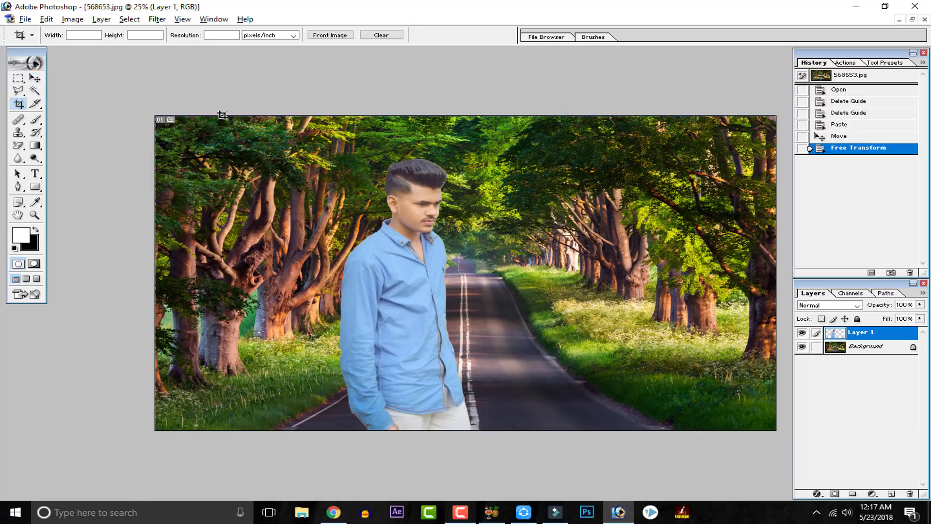
drag(399, 304, 679, 509)
drag(221, 274, 256, 274)
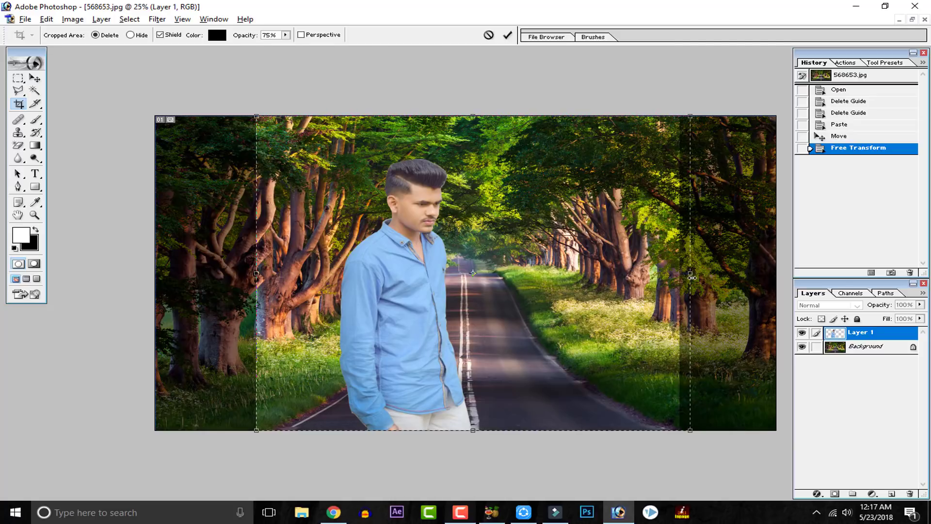
drag(680, 274, 691, 274)
click(508, 36)
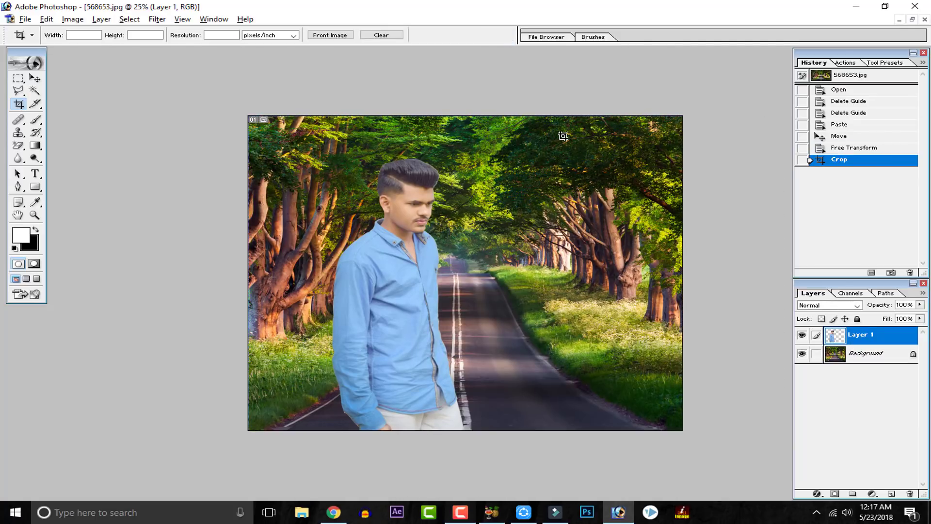
Step: Duplicate the Background layer, keeping the default copy name
key(ctrl+plus)
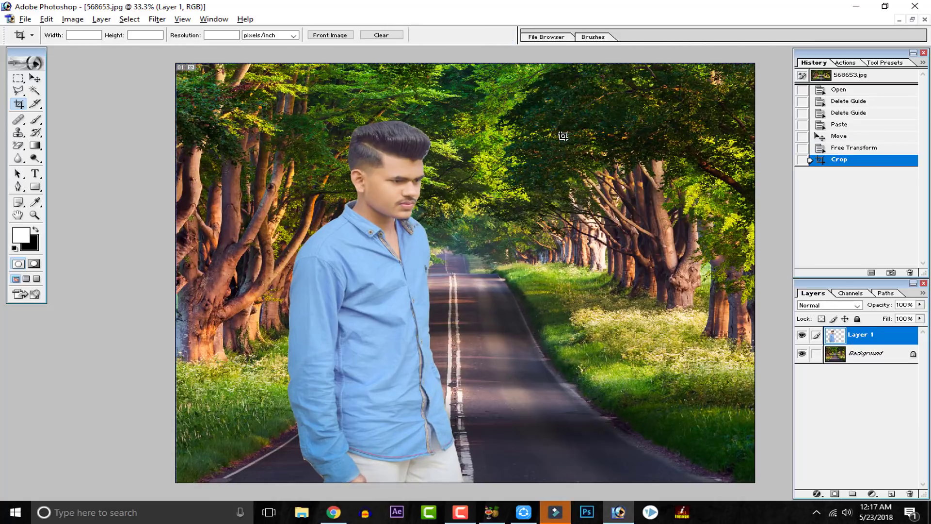
click(34, 80)
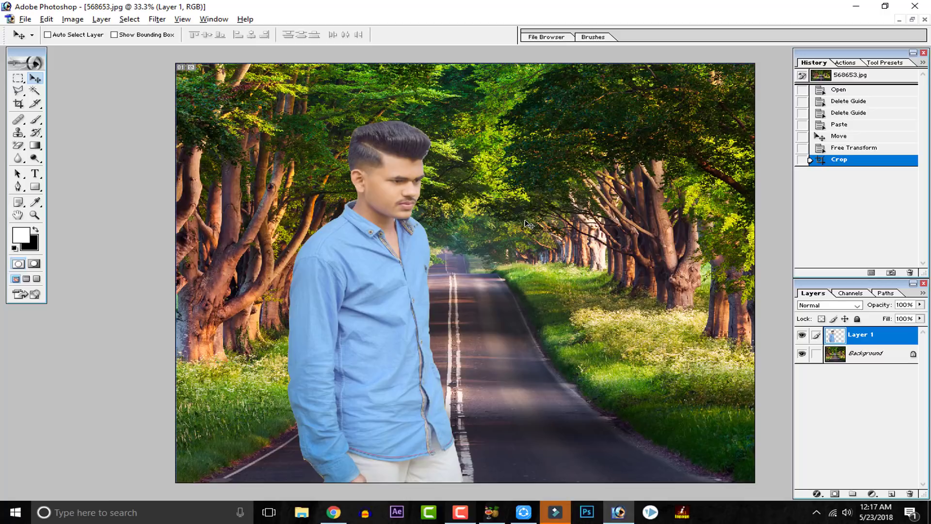
click(868, 357)
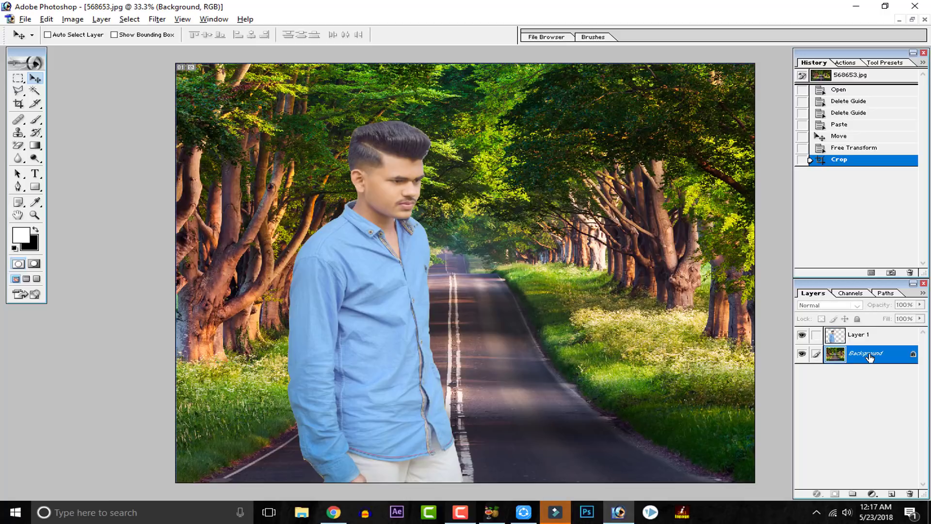
right_click(870, 357)
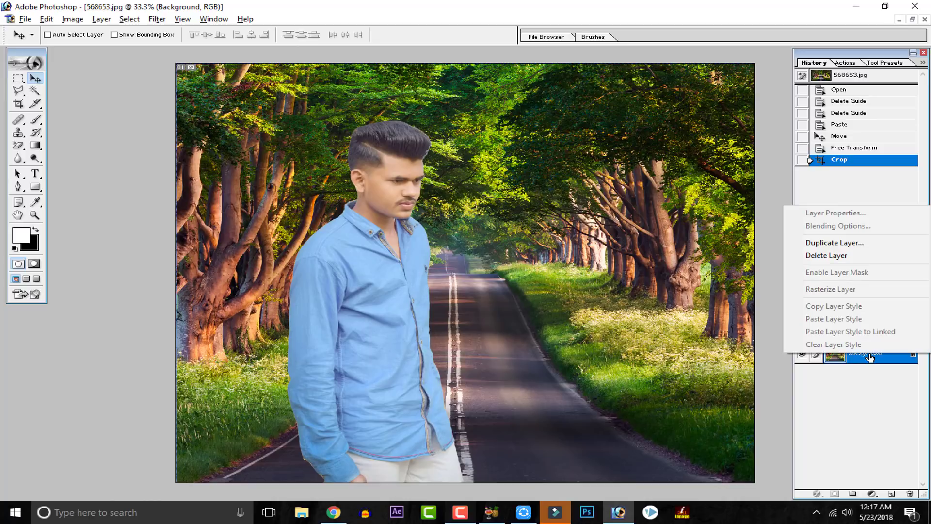
click(825, 243)
key(Return)
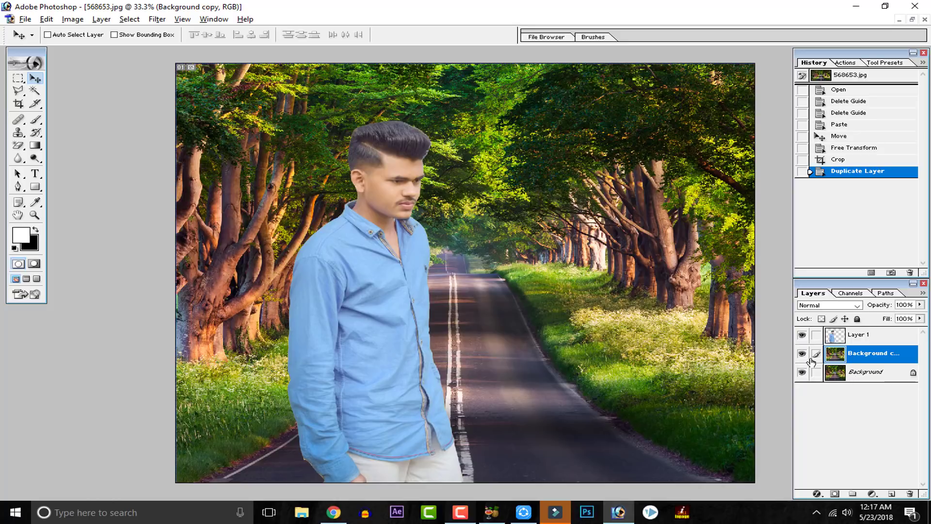
Step: Apply a Gaussian Blur with a radius of 9.7 pixels to the Background copy layer
click(163, 19)
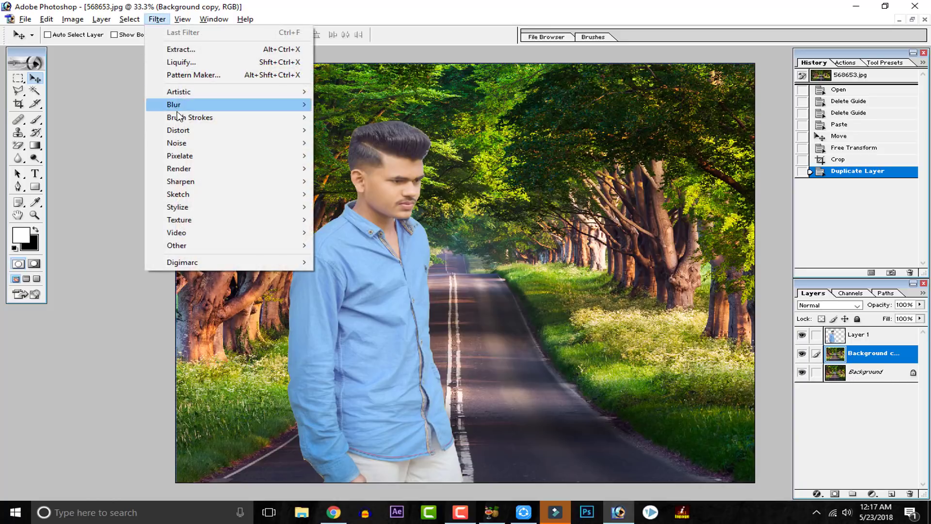
mouse_move(253, 109)
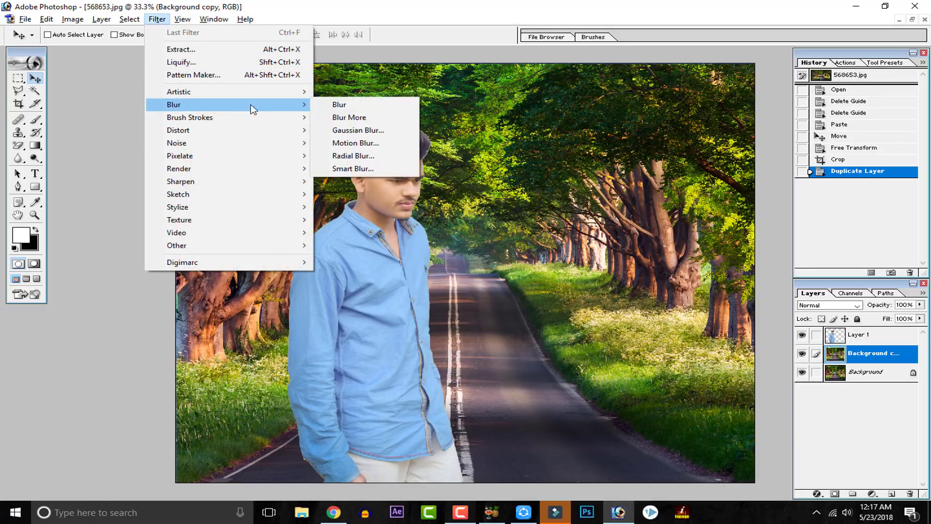
click(413, 130)
drag(276, 56, 785, 32)
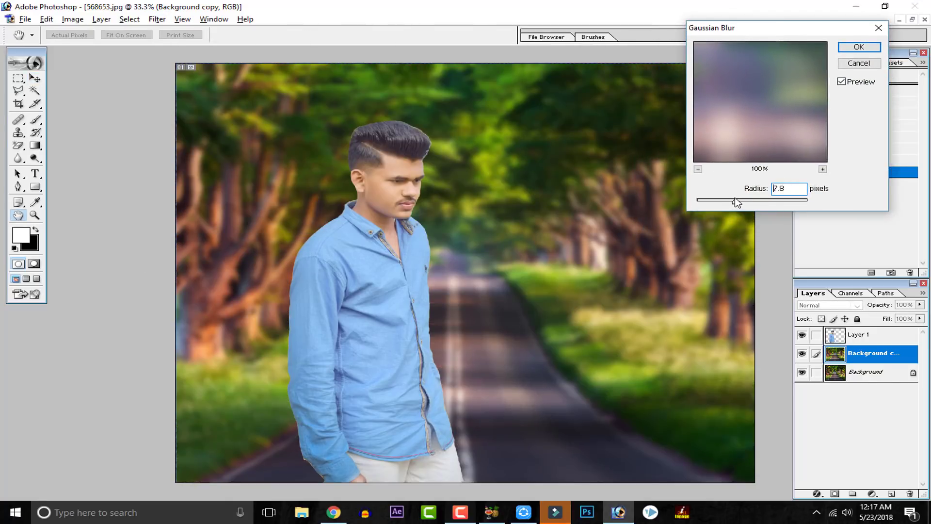
drag(737, 203, 717, 201)
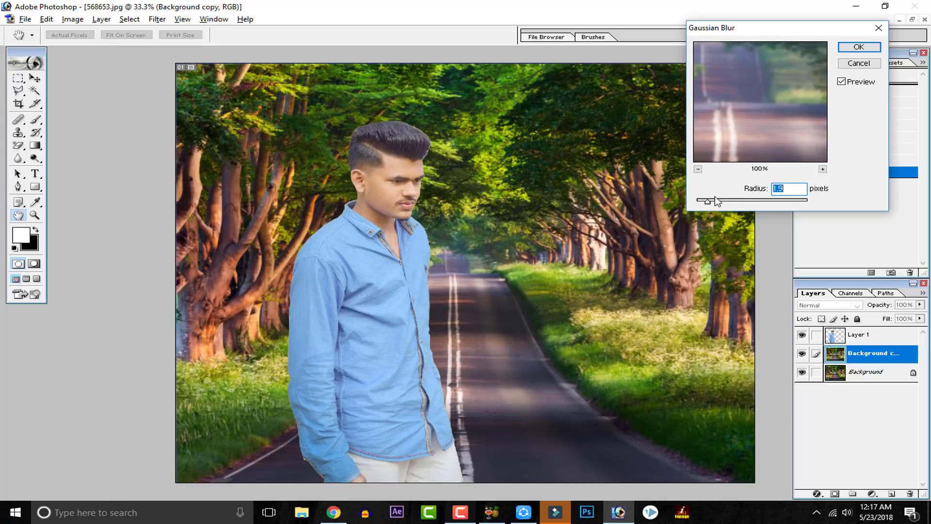
click(742, 201)
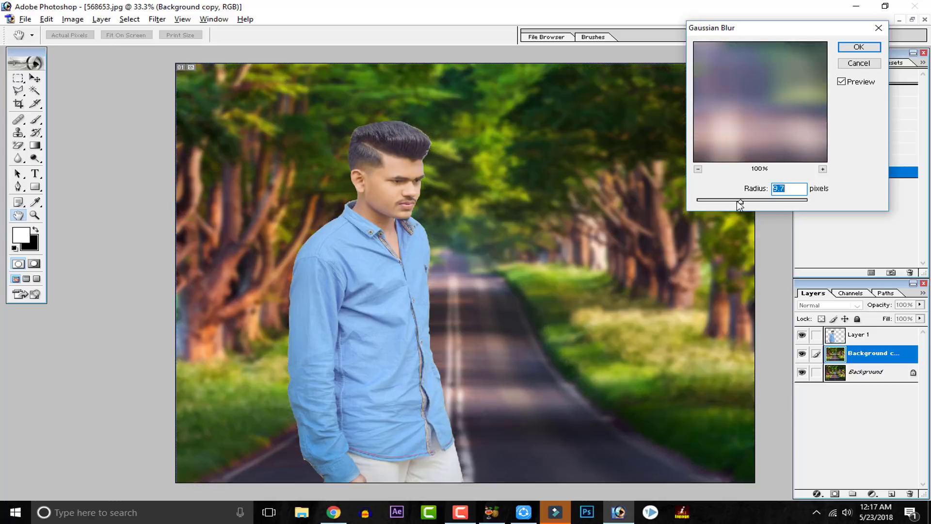
click(859, 47)
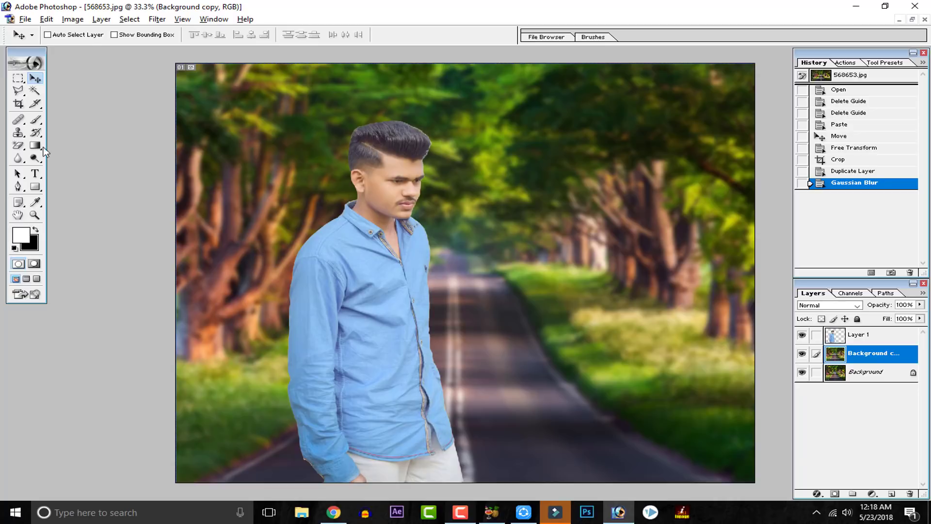
Step: Erase the blur from the lower road and grass on Background copy with a soft round Eraser of 1200 and 1000 px, and compare with the layer hidden
click(18, 146)
click(83, 144)
click(88, 35)
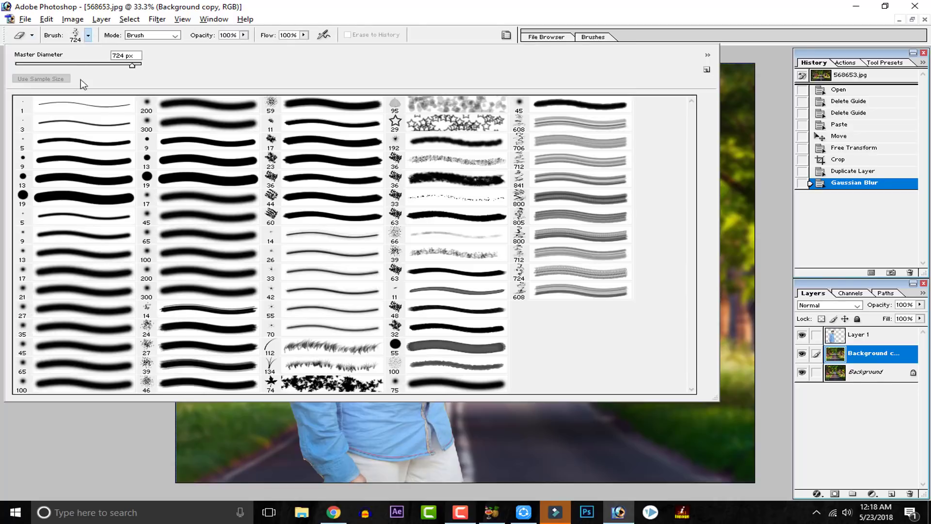
scroll(85, 221, up, 1)
click(65, 380)
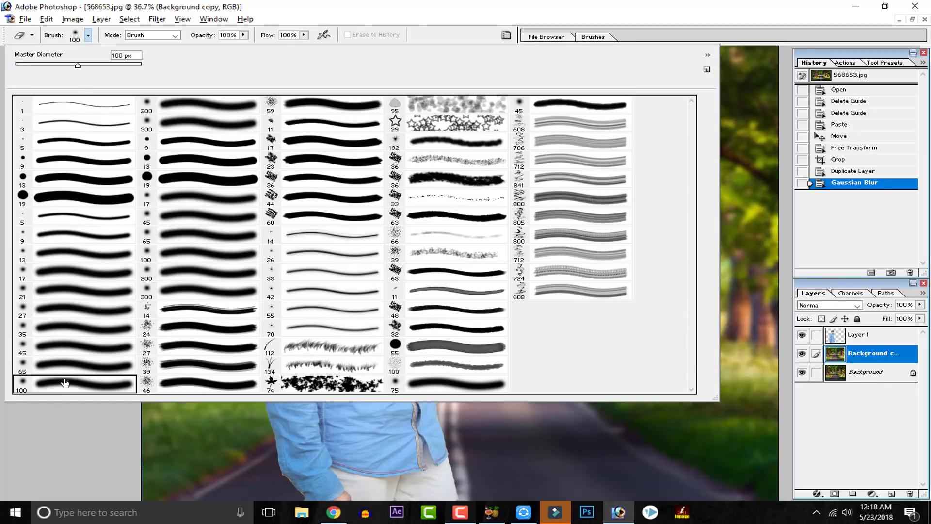
click(52, 429)
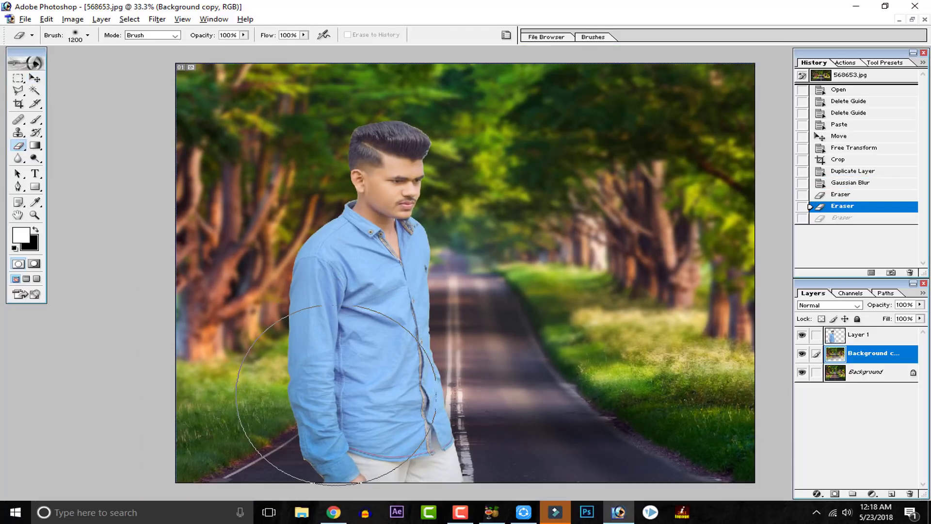
key(bracketleft)
key(bracketleft)
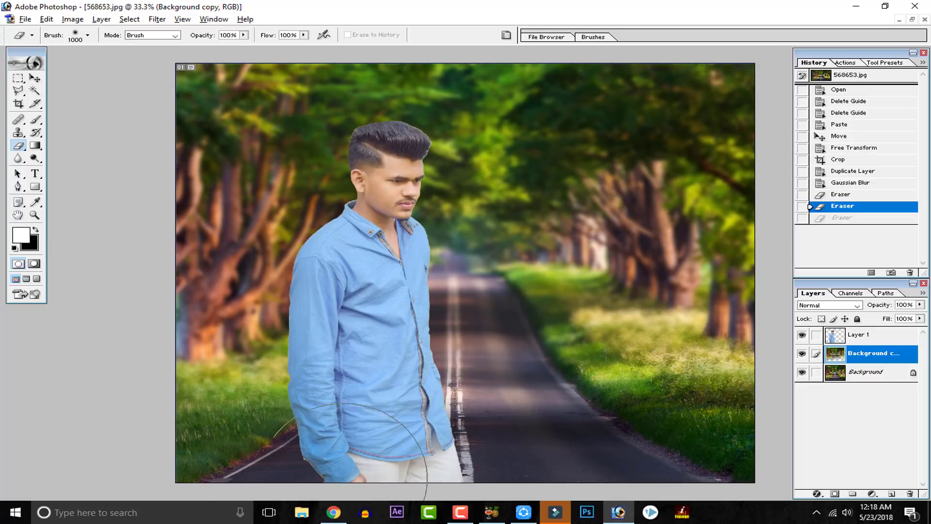
drag(715, 497, 781, 488)
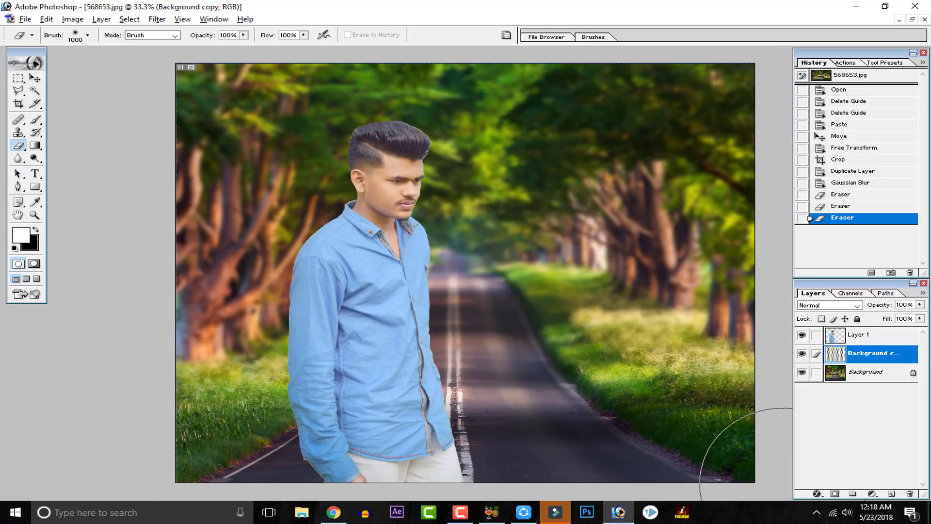
click(803, 354)
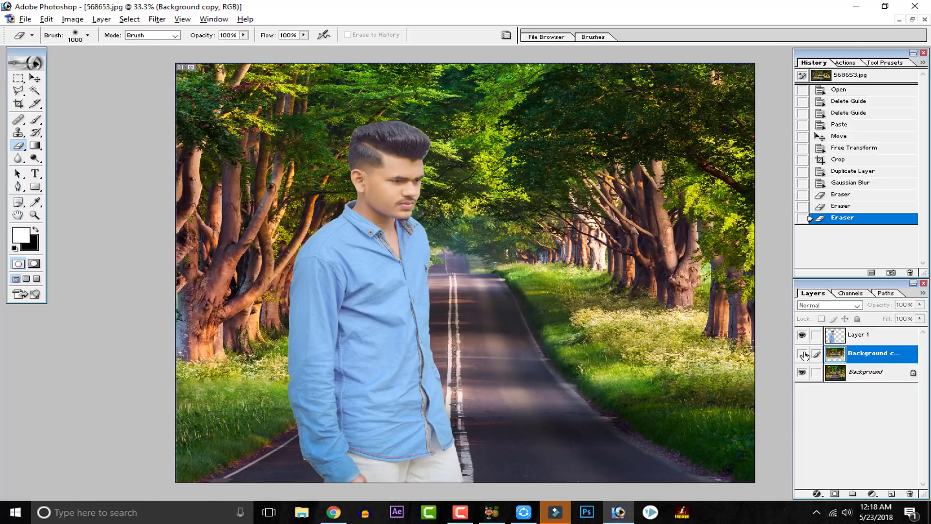
click(803, 354)
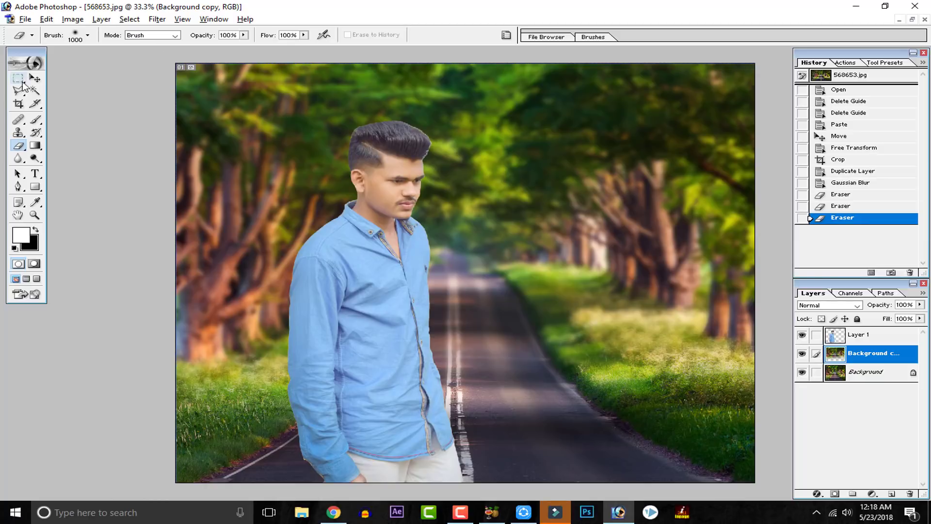
Step: Erase the light fringe along the front edge of the man's hair on Layer 1 with a 20 px soft Eraser at 300% magnification
click(34, 78)
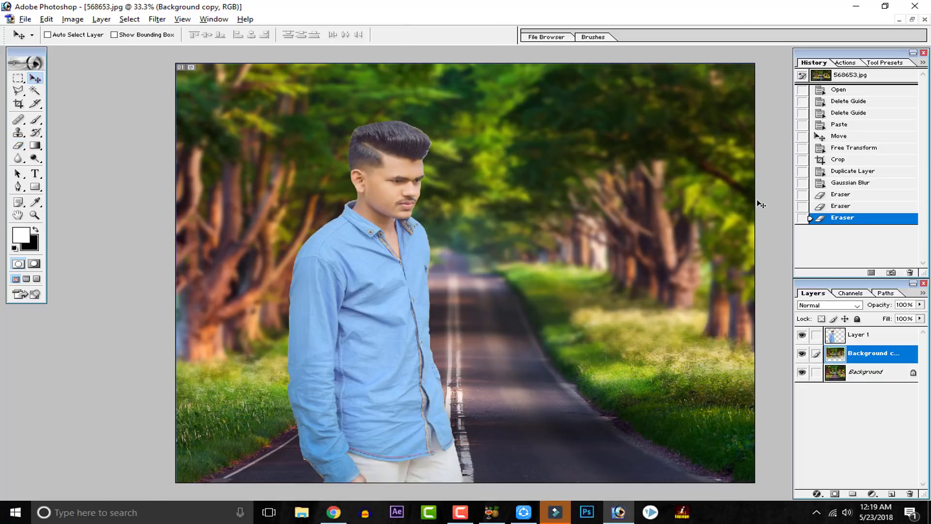
key(ctrl+plus)
key(ctrl+plus)
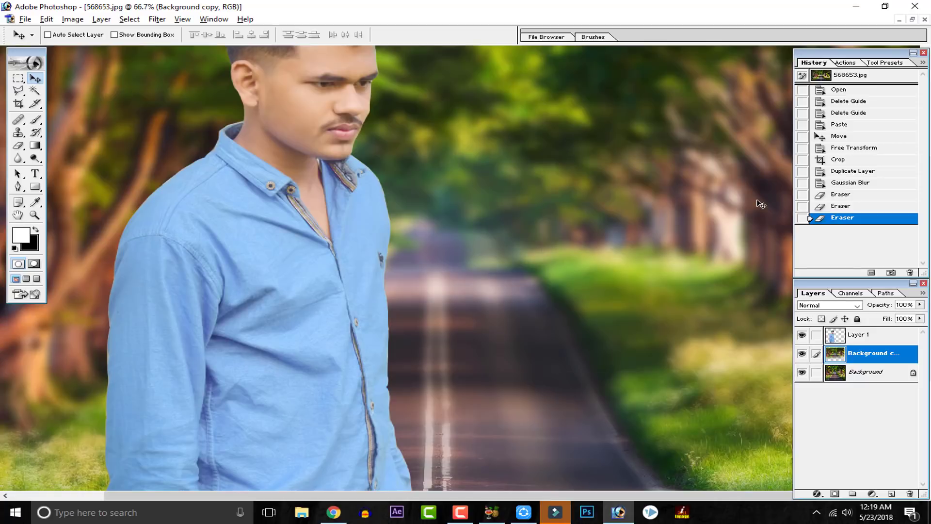
drag(549, 265, 528, 361)
drag(406, 263, 401, 322)
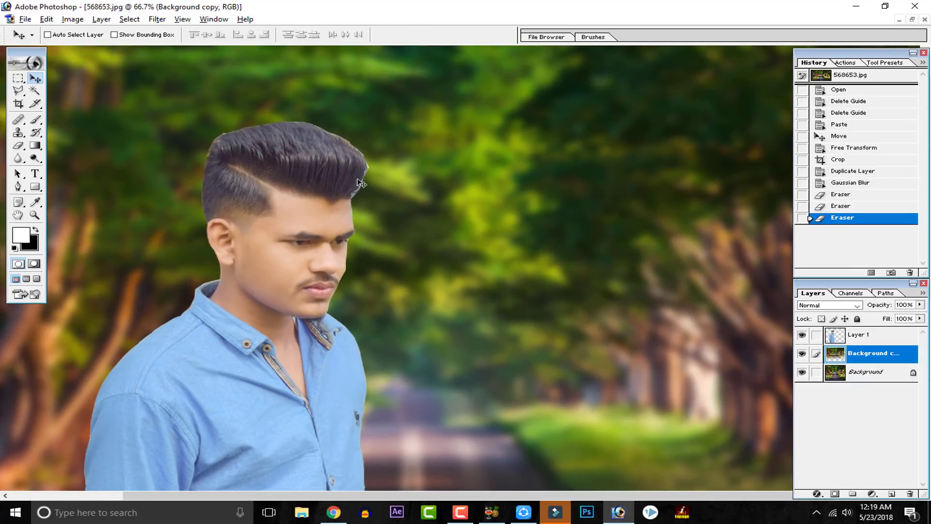
key(ctrl+plus)
key(ctrl+plus)
key(ctrl+plus)
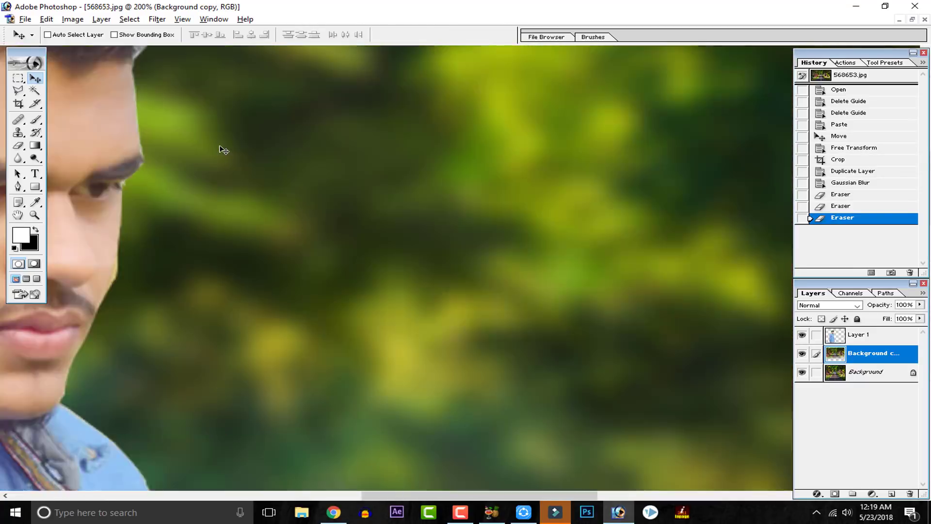
drag(240, 152, 412, 356)
drag(191, 209, 343, 300)
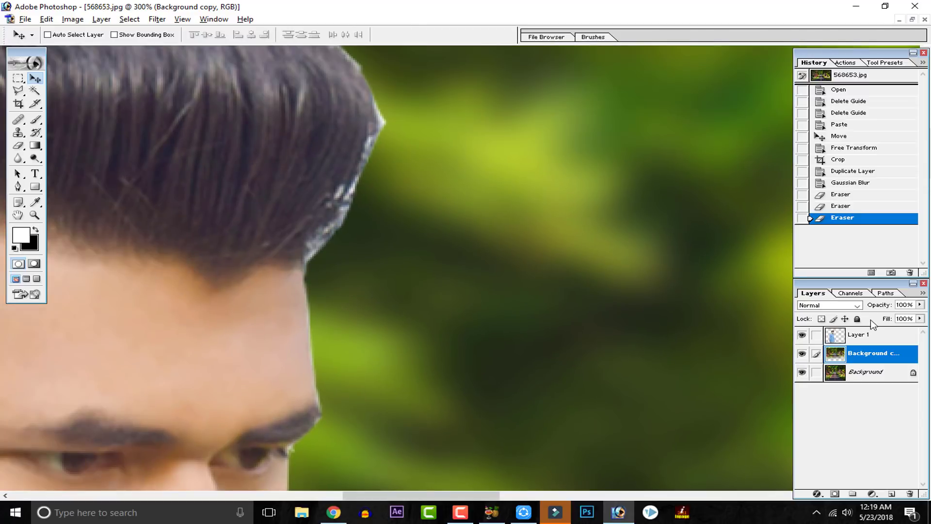
click(859, 335)
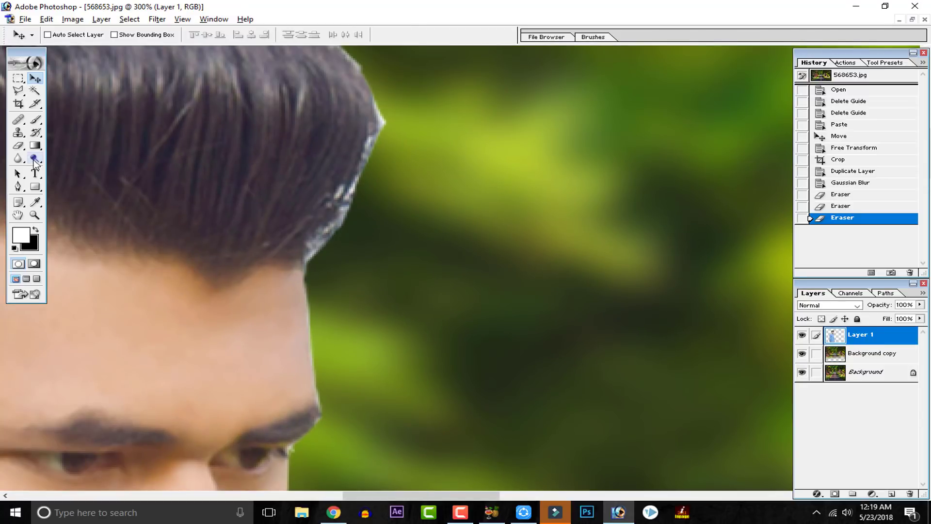
drag(19, 145, 49, 149)
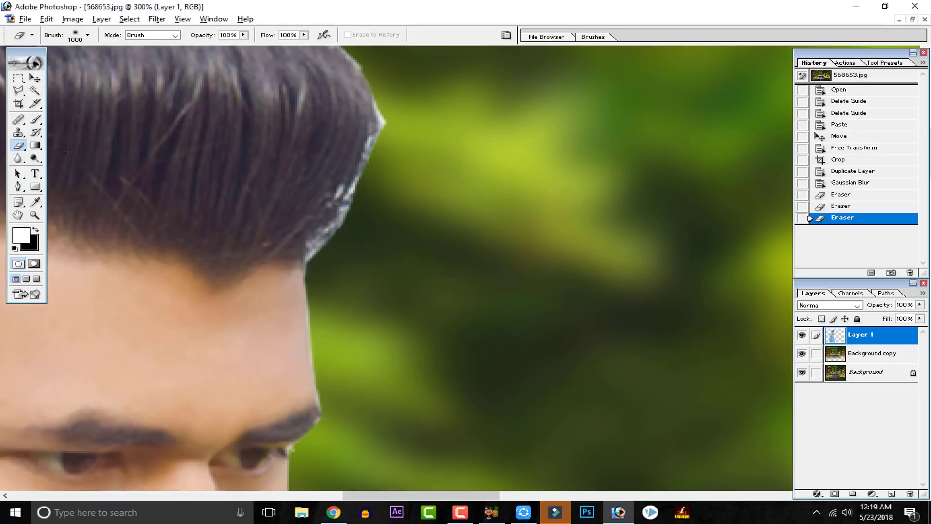
right_click(20, 146)
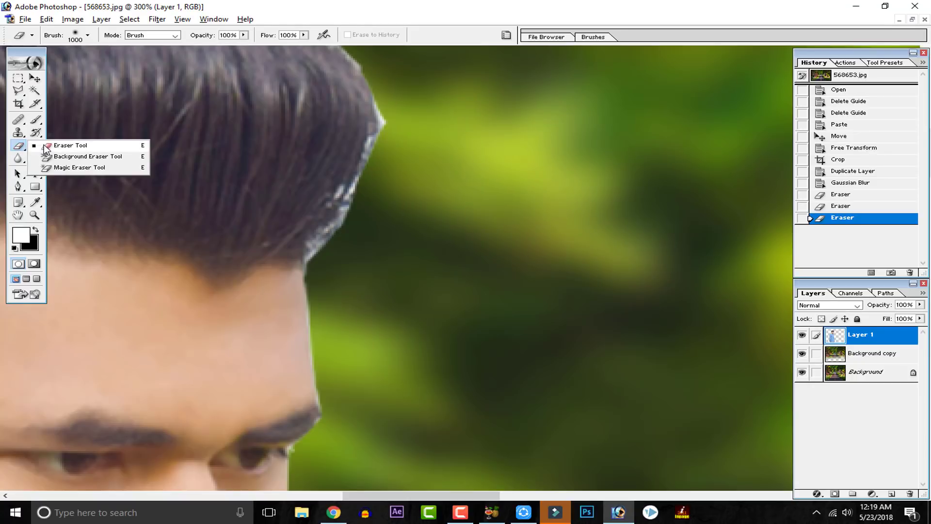
click(73, 145)
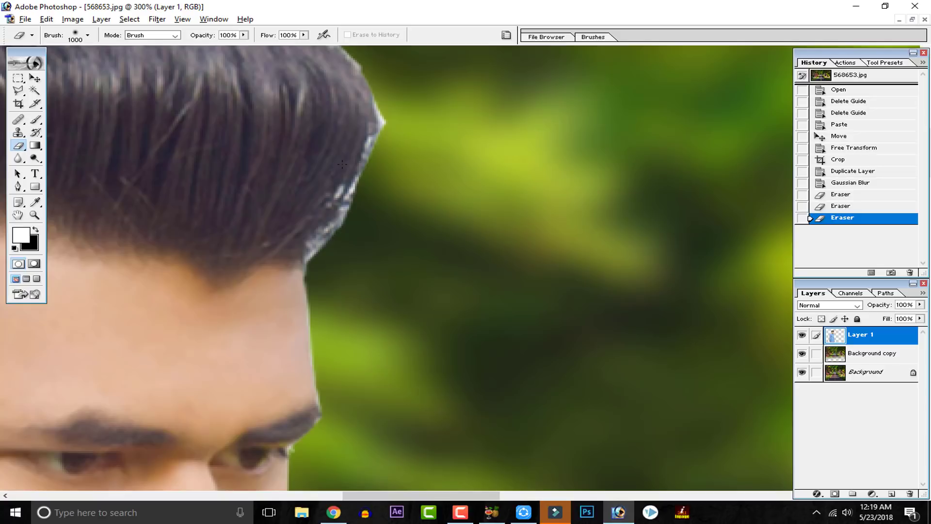
key(bracketleft)
key(bracketleft)
key(bracketleft)
key(bracketleft)
key(bracketleft)
key(bracketleft)
key(bracketleft)
key(bracketleft)
key(bracketleft)
key(bracketleft)
key(bracketleft)
key(bracketleft)
key(bracketleft)
key(bracketleft)
key(bracketleft)
key(bracketleft)
key(bracketleft)
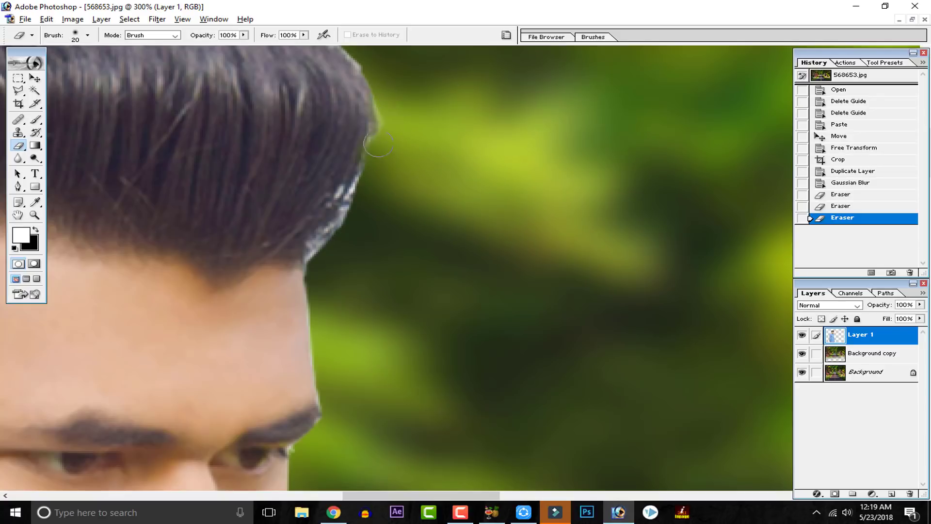
mouse_move(379, 155)
mouse_down()
mouse_move(335, 251)
mouse_move(319, 262)
mouse_move(315, 250)
mouse_move(381, 163)
mouse_up()
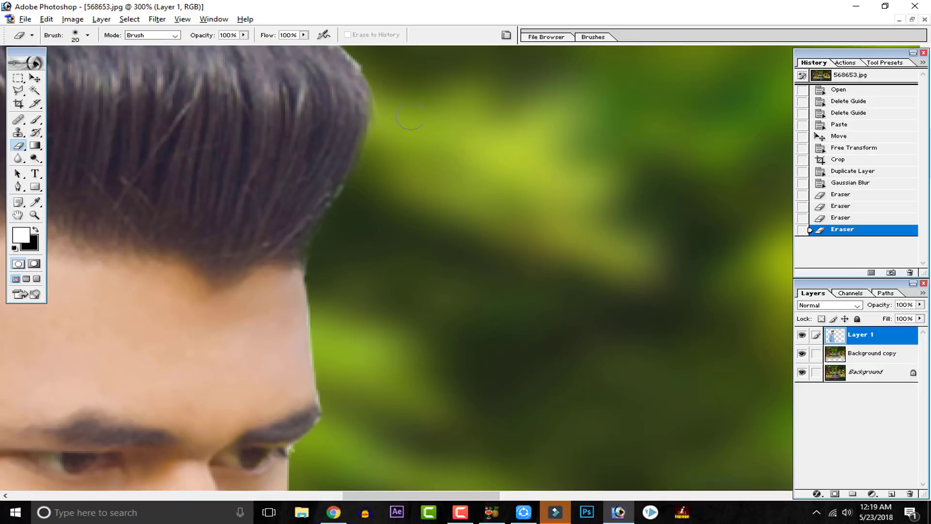
Step: Trim the cutout edge along the top of the man's hair with the 20 px Eraser at 200% magnification, undoing stray strokes
key(ctrl+minus)
key(ctrl+minus)
key(ctrl+plus)
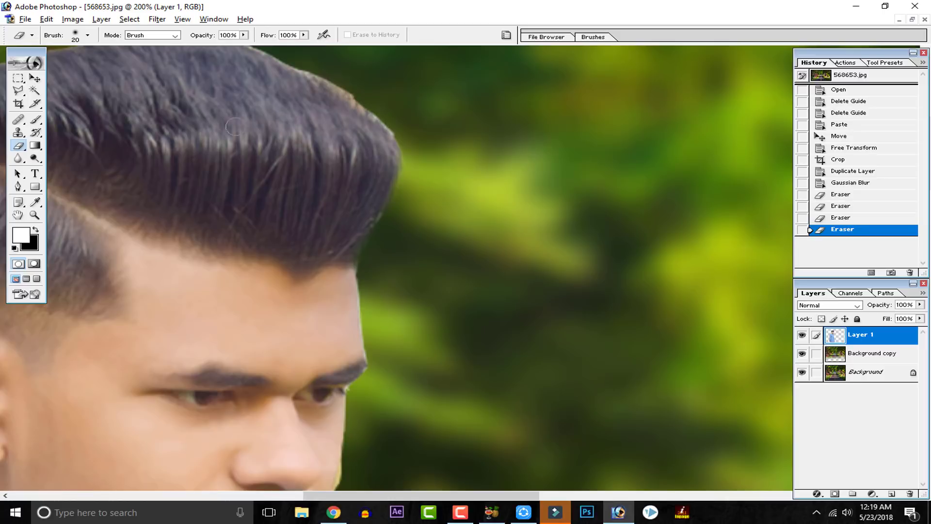
mouse_move(429, 176)
mouse_down()
mouse_move(449, 204)
mouse_move(478, 292)
mouse_up()
drag(454, 262, 413, 228)
key(ctrl+z)
mouse_move(452, 255)
mouse_down()
mouse_move(335, 173)
mouse_move(274, 152)
mouse_move(121, 156)
mouse_move(81, 168)
mouse_up()
key(ctrl+z)
drag(102, 229, 392, 280)
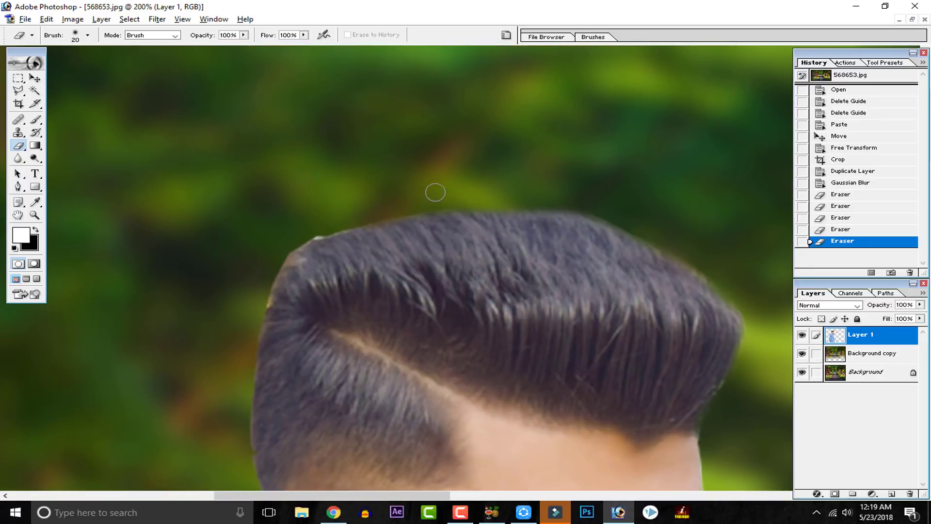
Step: Erase the rough fringe from the hair's upper back corner down the back of the head to the ear
mouse_move(443, 202)
mouse_down()
mouse_move(306, 239)
mouse_move(277, 259)
mouse_move(249, 356)
mouse_move(245, 417)
mouse_up()
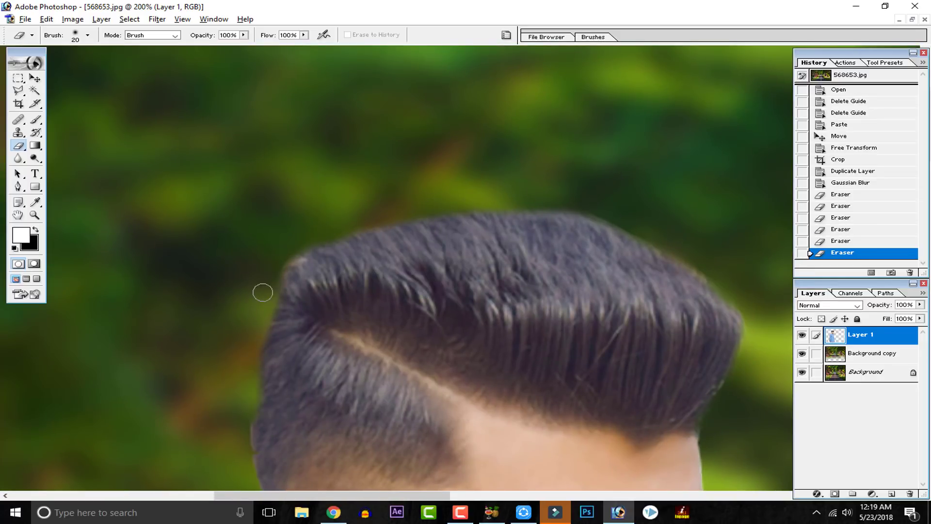
mouse_move(272, 280)
mouse_down()
mouse_move(287, 255)
mouse_move(322, 235)
mouse_up()
drag(397, 308, 493, 213)
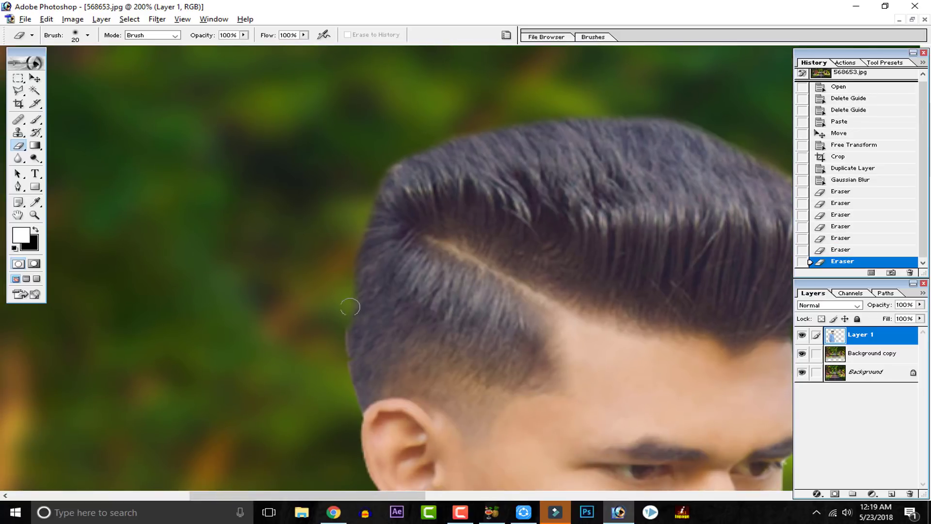
drag(350, 307, 350, 415)
drag(554, 317, 401, 319)
drag(532, 301, 400, 293)
Step: Set up the Smudge tool with the 24 px spatter brush at 50% strength for the man's hair on Layer 1
key(ctrl+minus)
key(ctrl+minus)
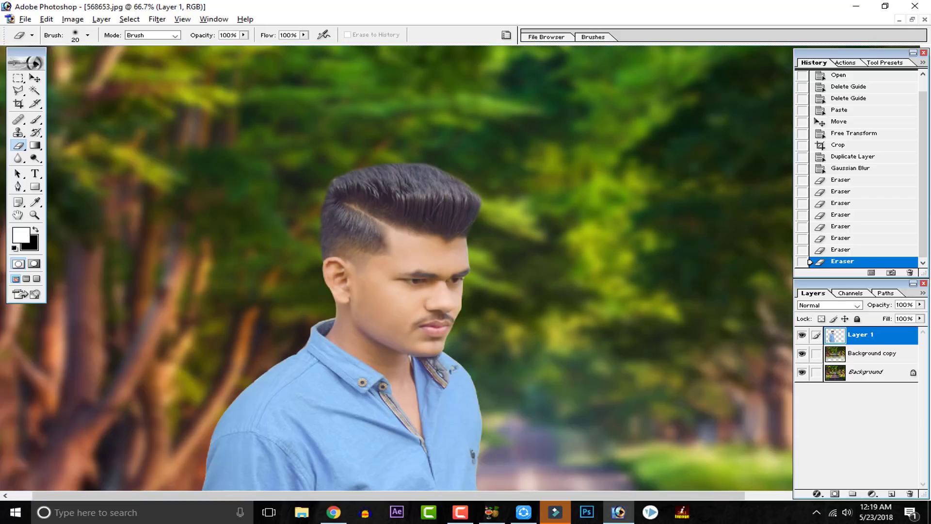
key(ctrl+plus)
key(ctrl+plus)
key(ctrl+plus)
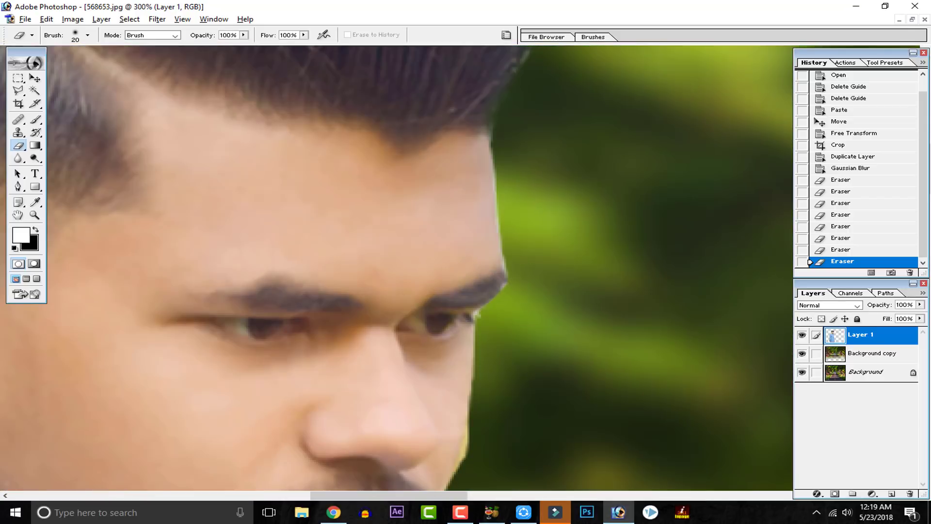
drag(375, 178, 364, 464)
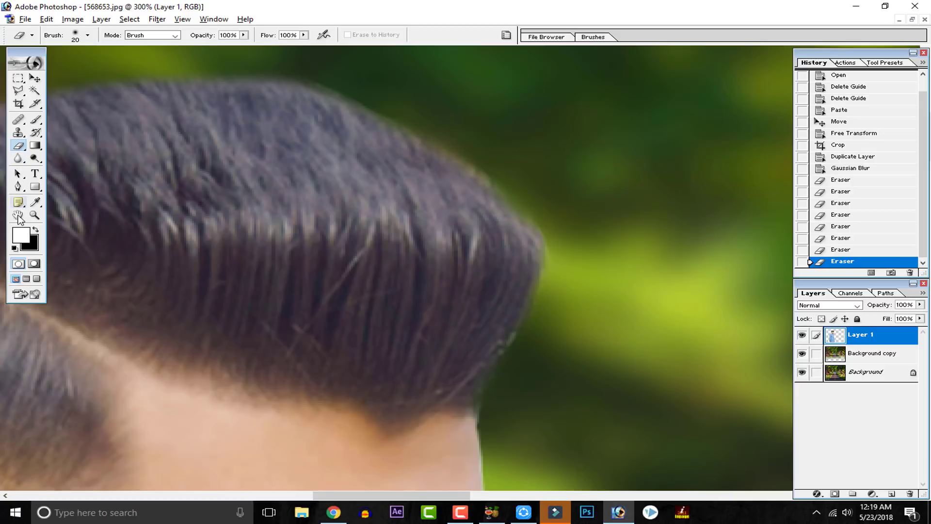
click(18, 215)
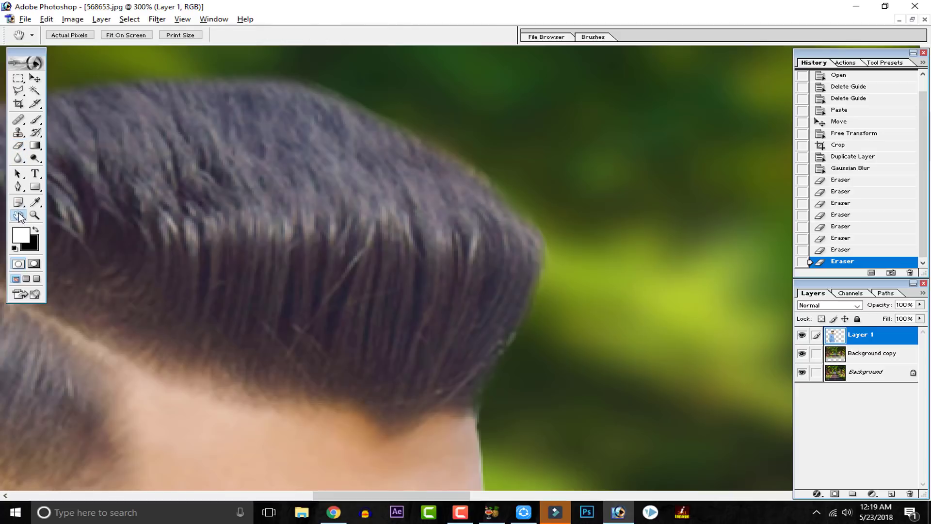
click(18, 158)
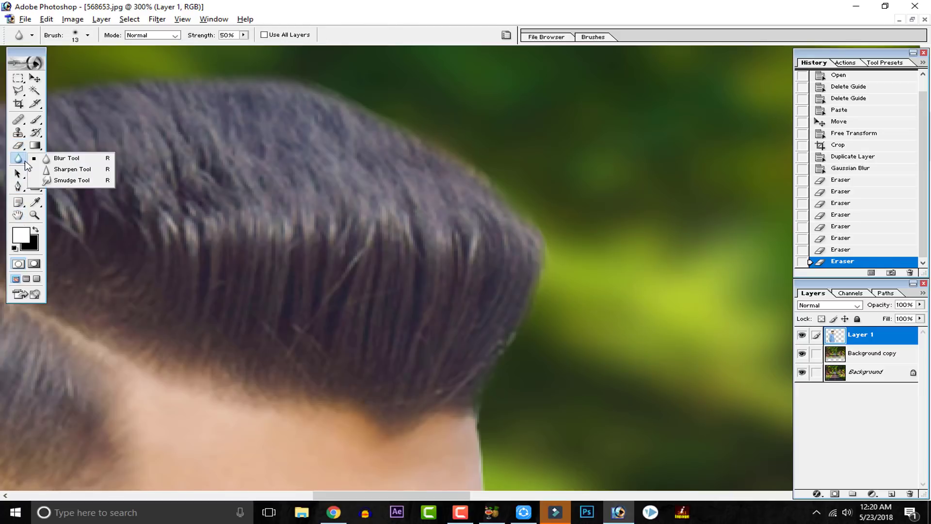
click(70, 180)
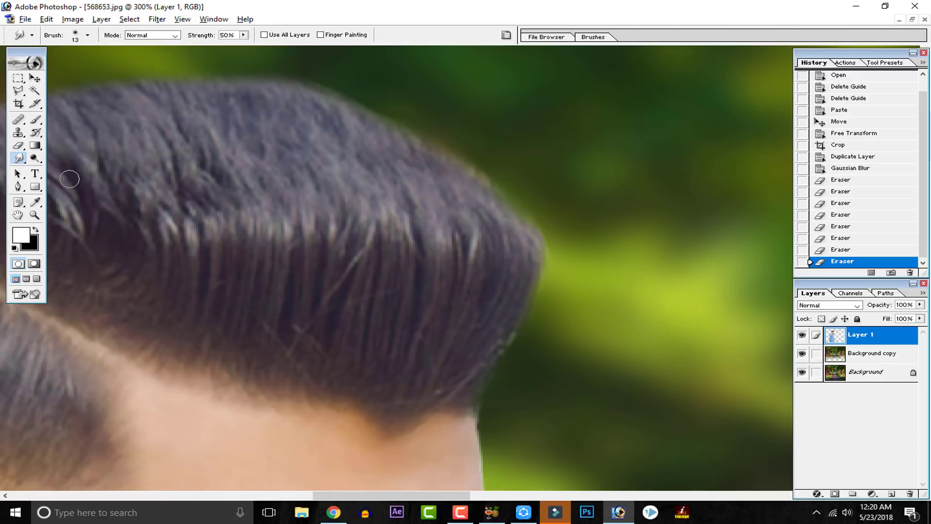
click(88, 35)
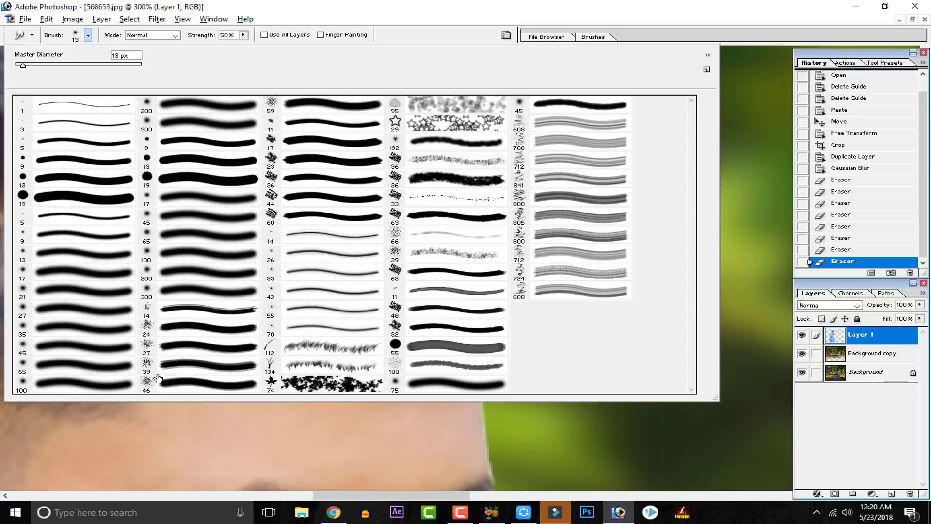
click(150, 367)
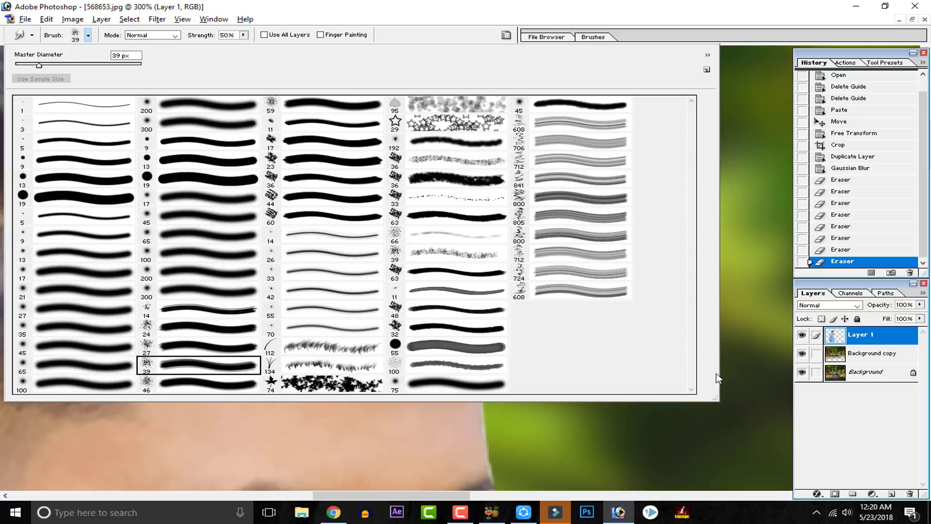
click(273, 104)
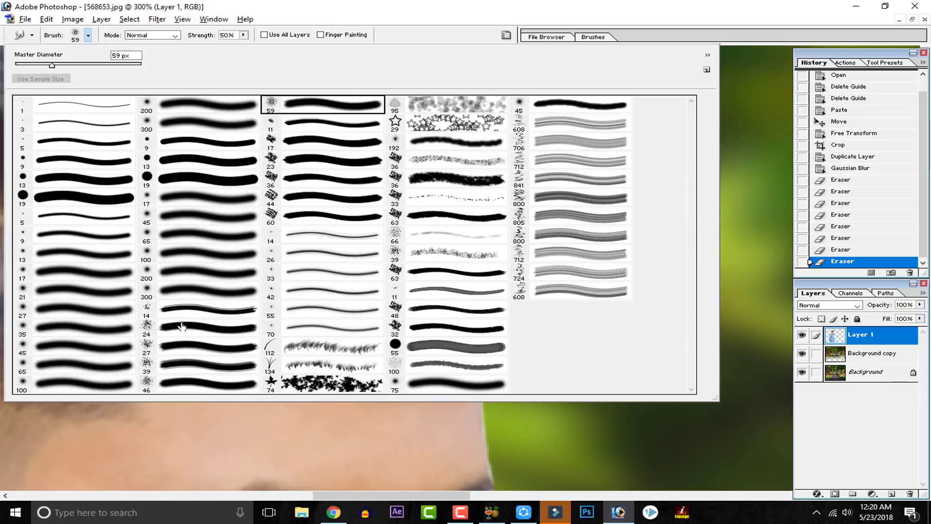
click(159, 322)
click(699, 433)
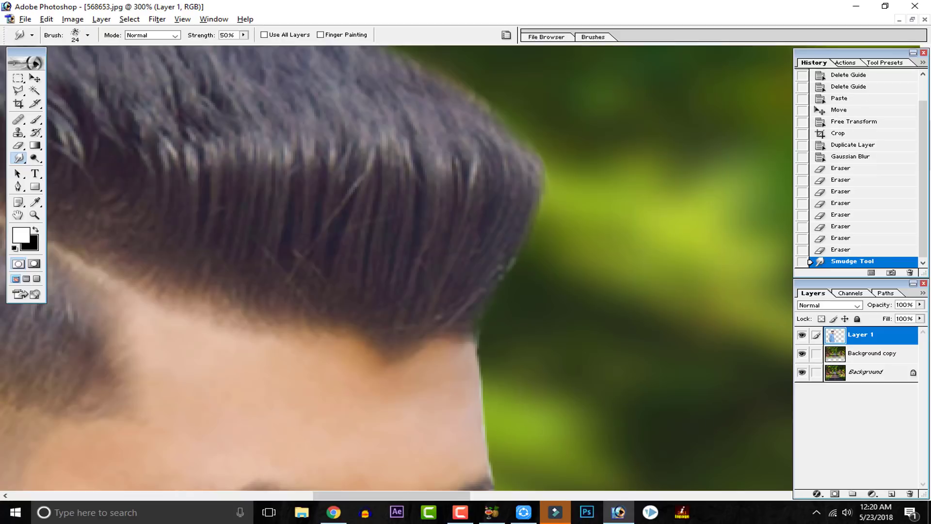
Step: Smudge the front edge of the man's hair outward and upward into soft strands, undoing a stray stroke
drag(473, 318, 526, 254)
mouse_move(451, 291)
mouse_down()
mouse_move(536, 246)
mouse_move(507, 265)
mouse_up()
drag(526, 226, 551, 138)
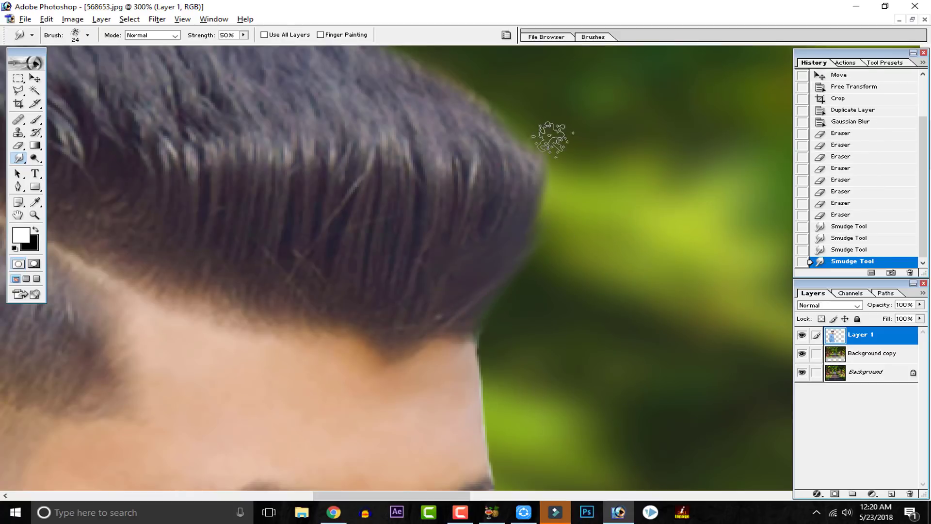
key(ctrl+z)
drag(490, 285, 547, 146)
drag(516, 233, 516, 132)
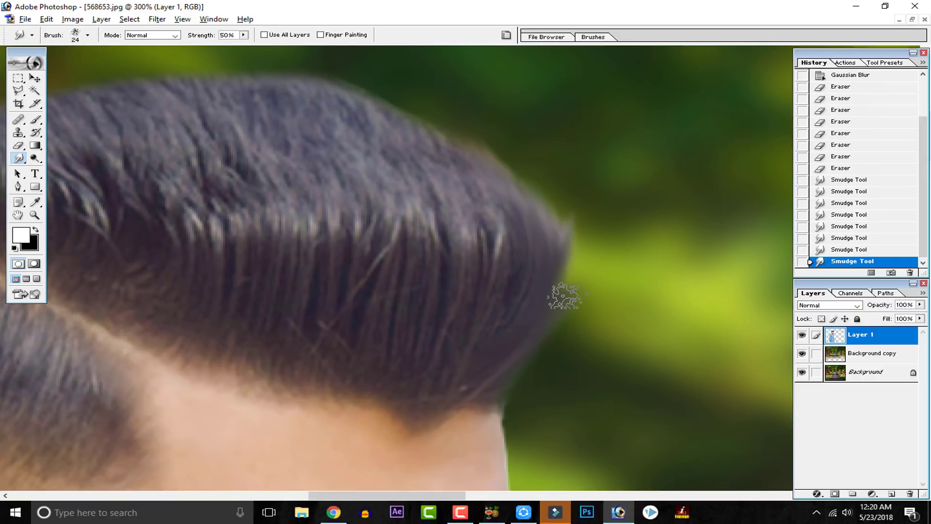
Step: Smudge the top edge of the hair outward from the front corner toward the back, and check the whole composite
drag(540, 244, 487, 109)
drag(484, 215, 374, 69)
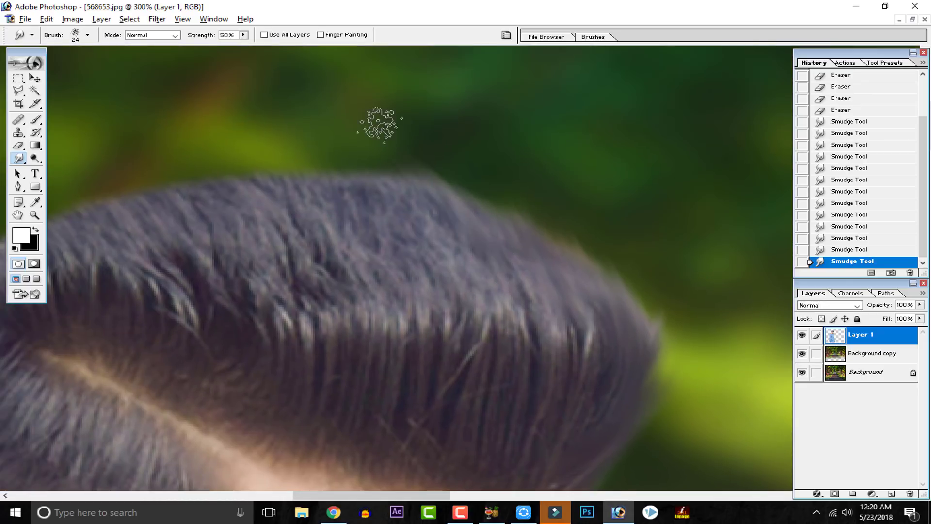
mouse_move(361, 208)
mouse_down()
mouse_move(316, 162)
mouse_move(250, 164)
mouse_up()
drag(295, 212, 215, 160)
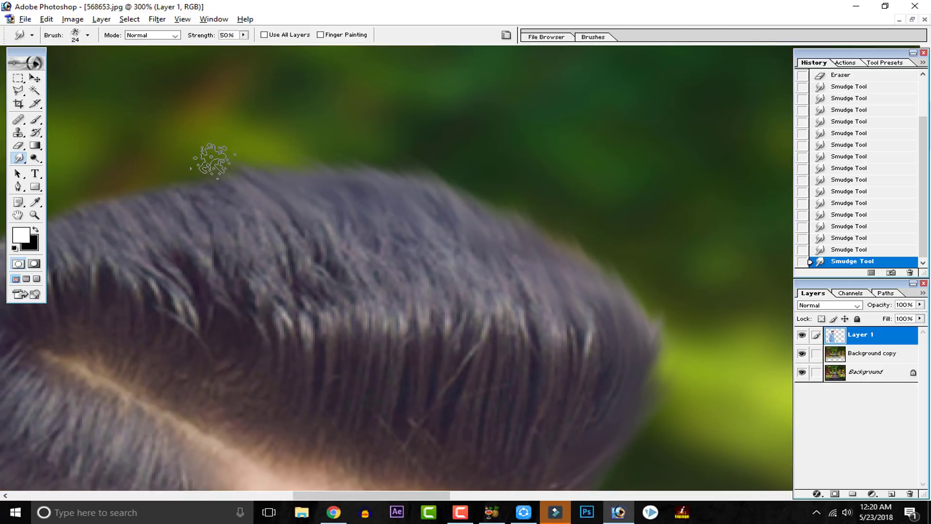
drag(230, 212, 228, 205)
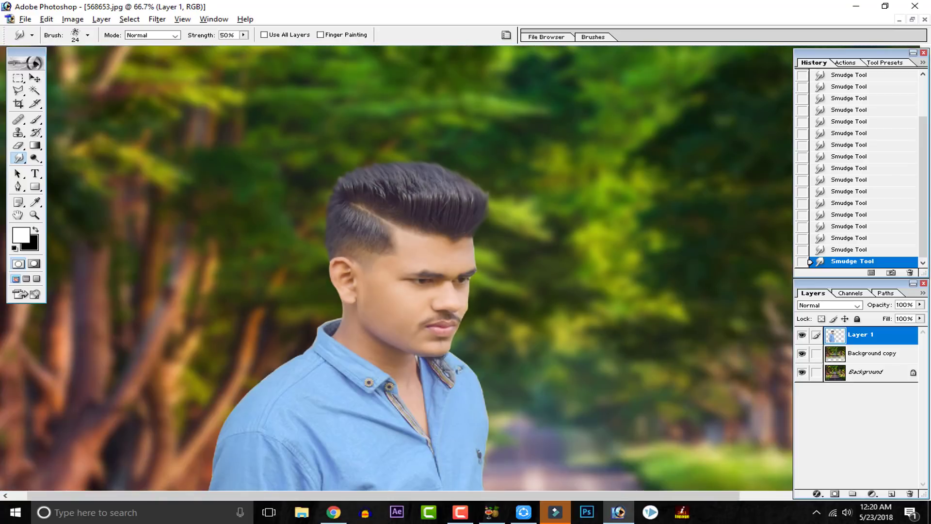
key(ctrl+minus)
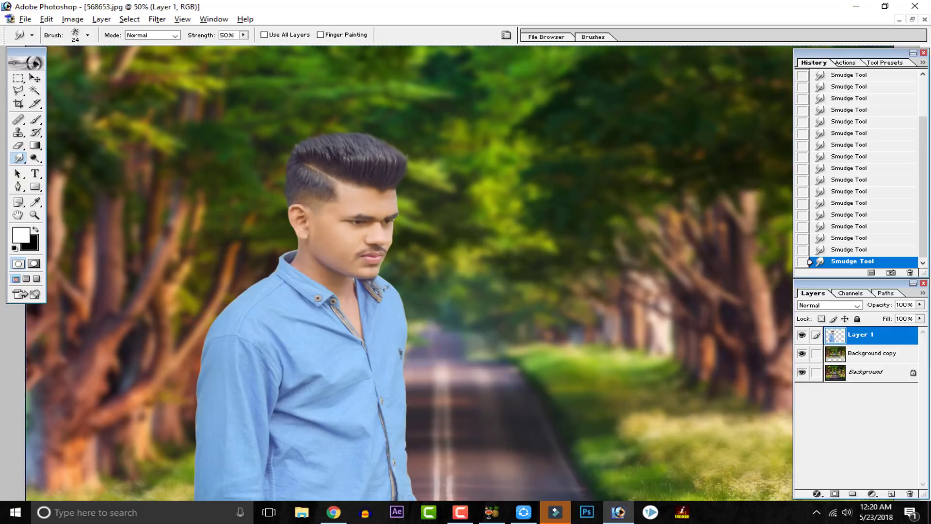
key(ctrl+minus)
key(ctrl+minus)
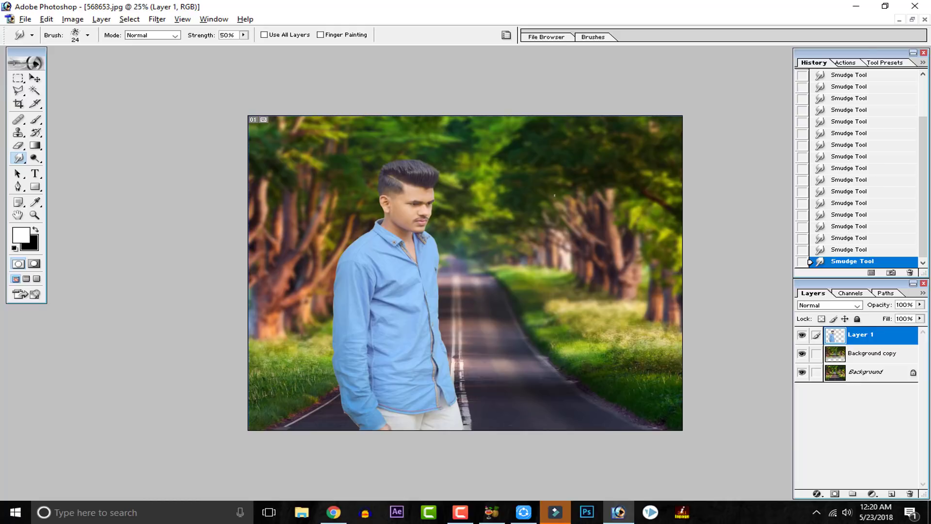
key(ctrl+plus)
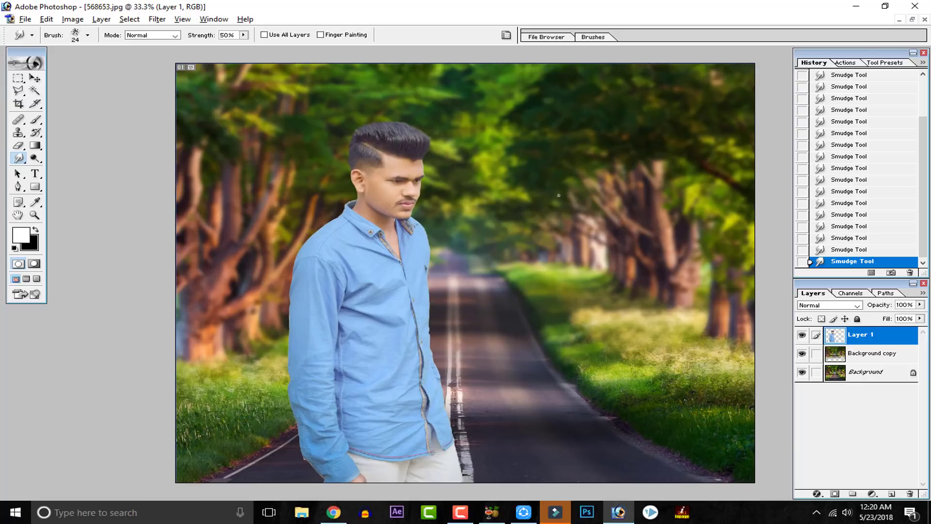
Step: Try Auto Color on the man's layer, Layer 1
click(34, 78)
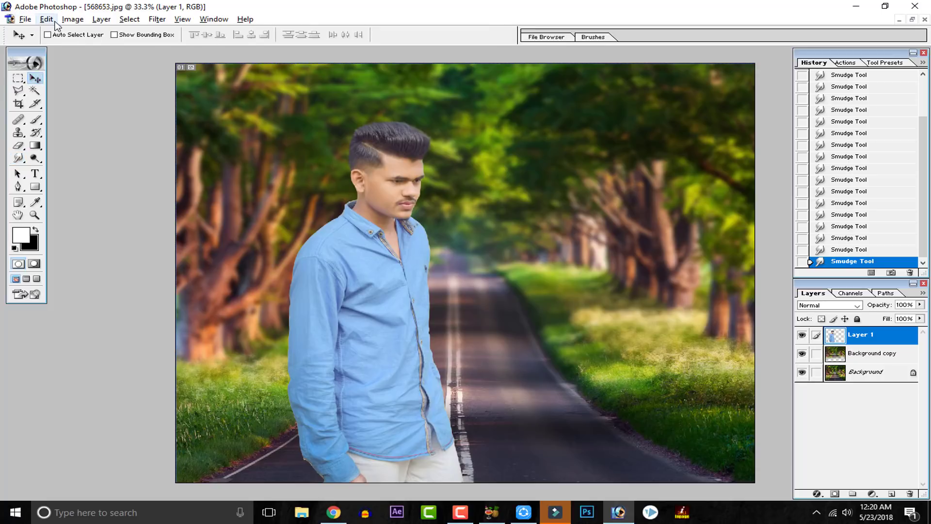
click(73, 19)
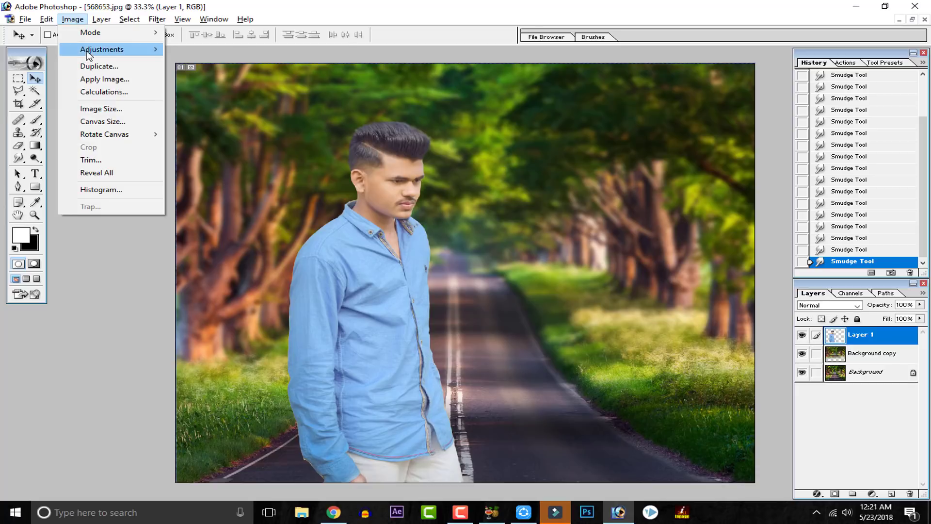
mouse_move(146, 49)
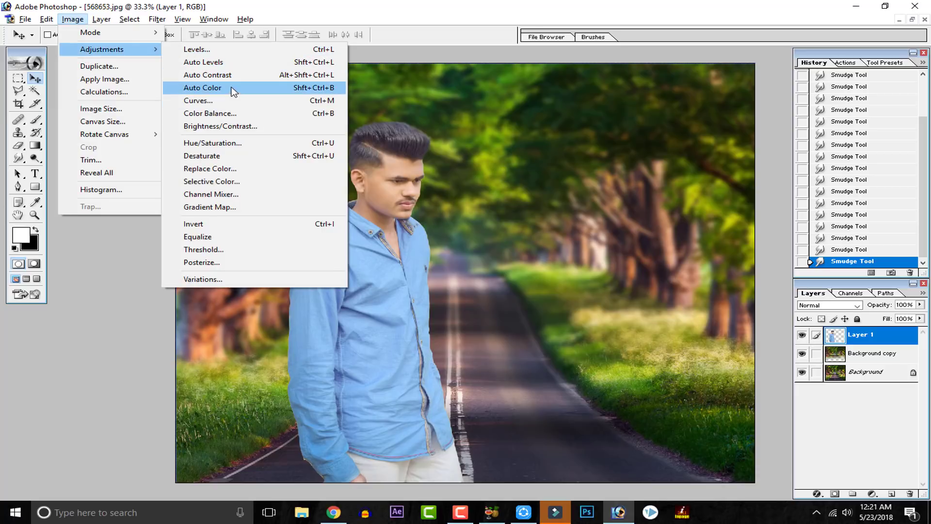
click(232, 87)
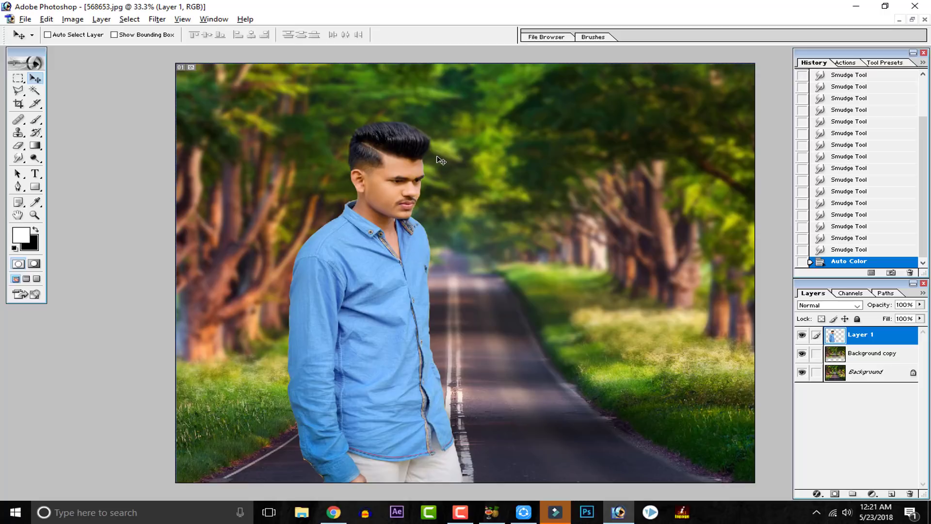
Step: Examine the man's recoloured skin and hair against the background, both in the full composite and close up
key(super)
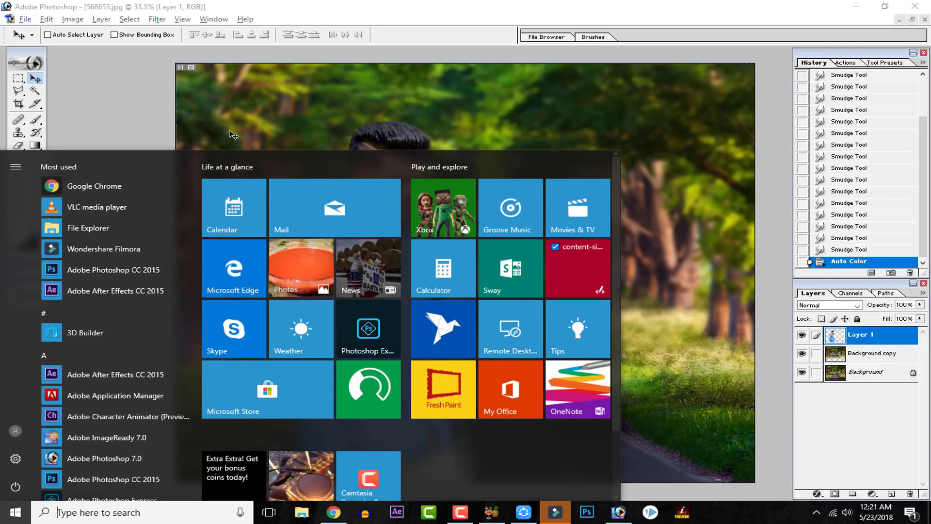
click(170, 111)
key(ctrl+plus)
key(ctrl+minus)
key(ctrl+minus)
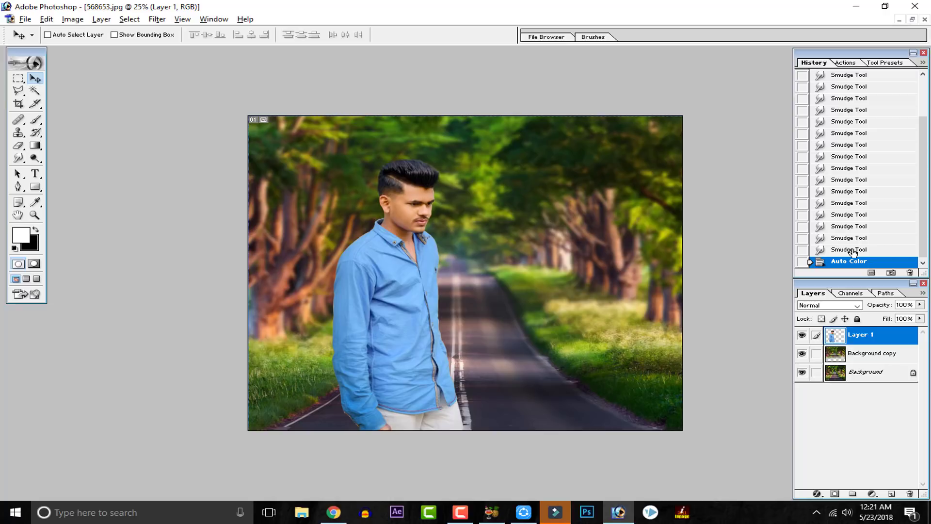
key(ctrl+plus)
key(ctrl+plus)
key(ctrl+plus)
drag(519, 247, 541, 373)
drag(371, 289, 379, 304)
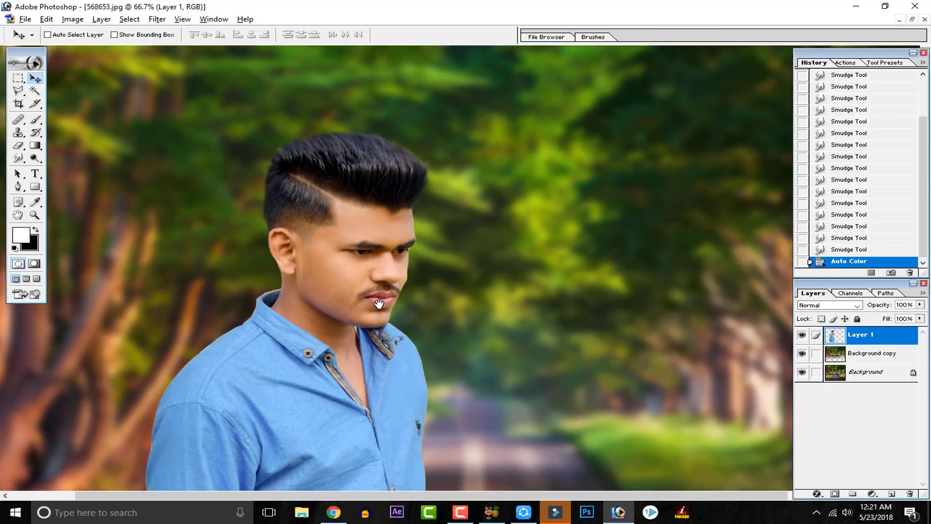
key(ctrl+plus)
key(ctrl+plus)
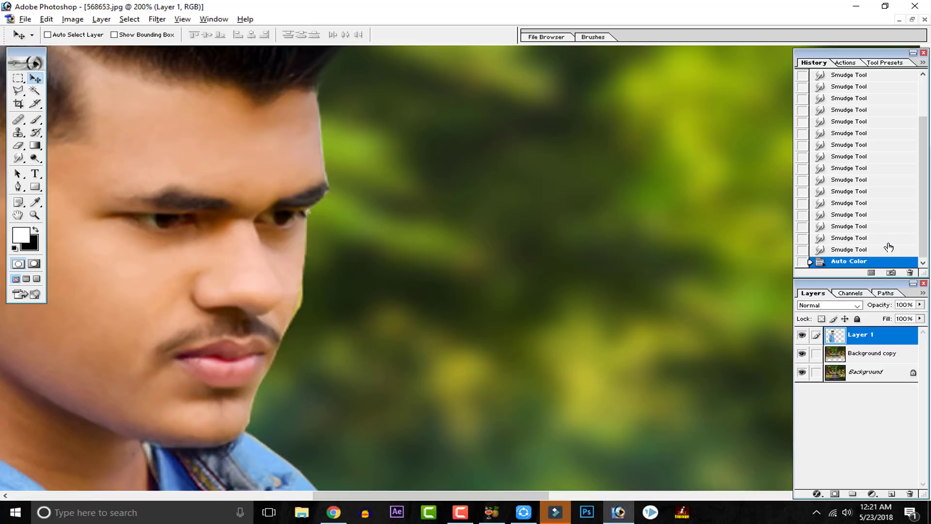
Step: Revert Layer 1 to the last Smudge Tool state, before the Auto Color adjustment
click(889, 248)
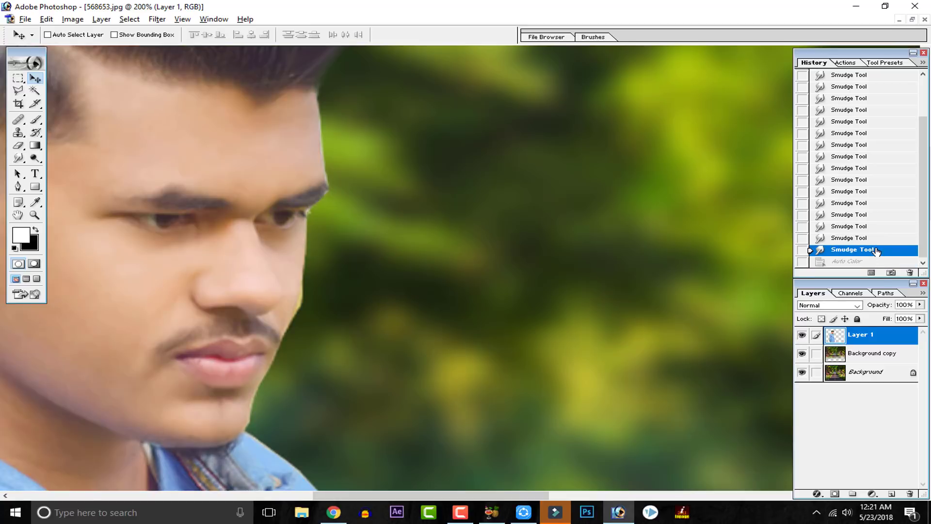
key(ctrl+minus)
key(ctrl+minus)
key(ctrl+minus)
key(ctrl+minus)
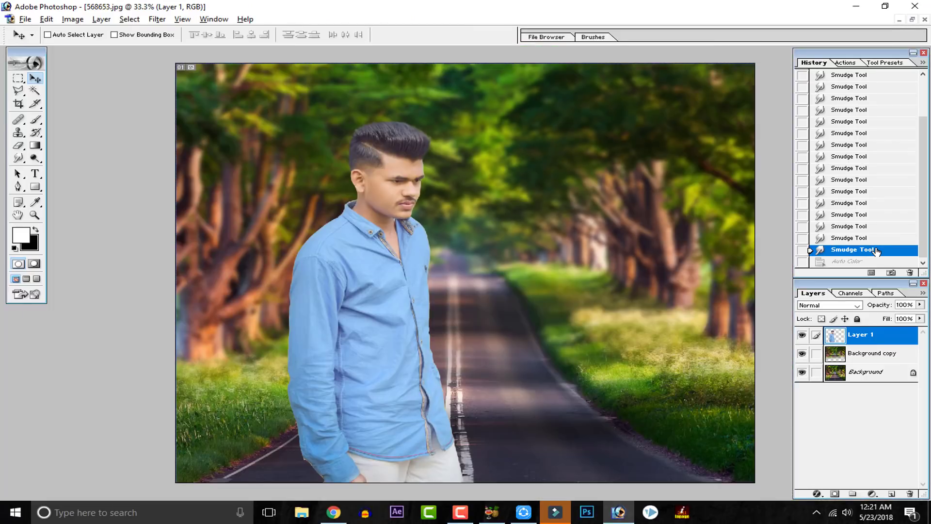
Step: Duplicate Layer 1 and apply Auto Color to the copy
key(ctrl+j)
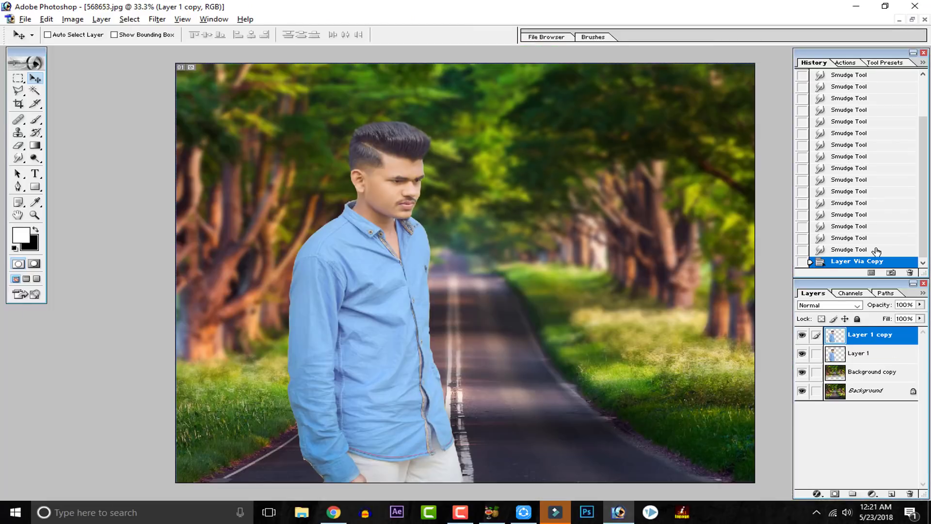
right_click(842, 345)
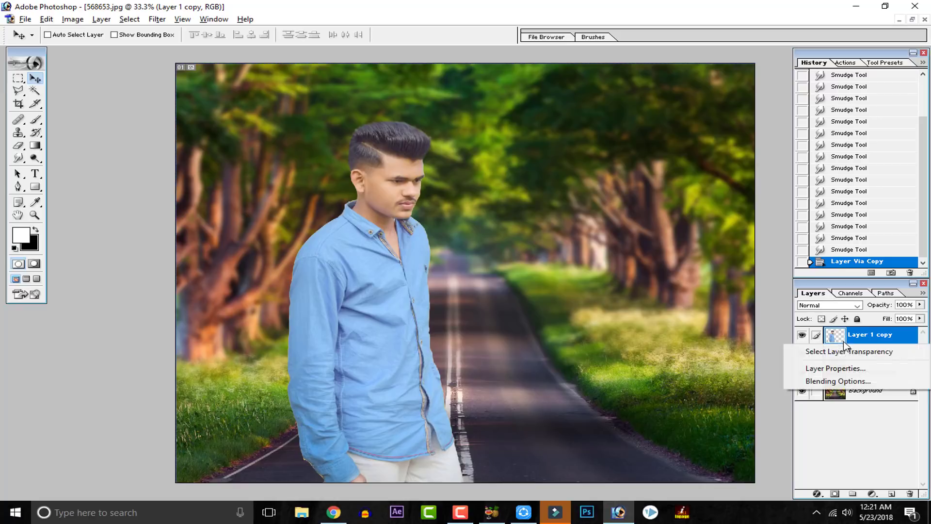
click(844, 412)
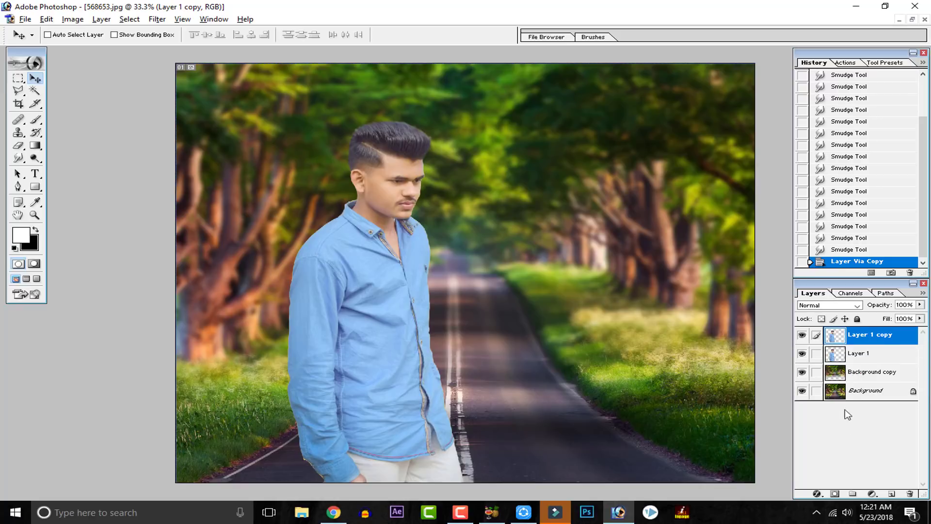
click(78, 21)
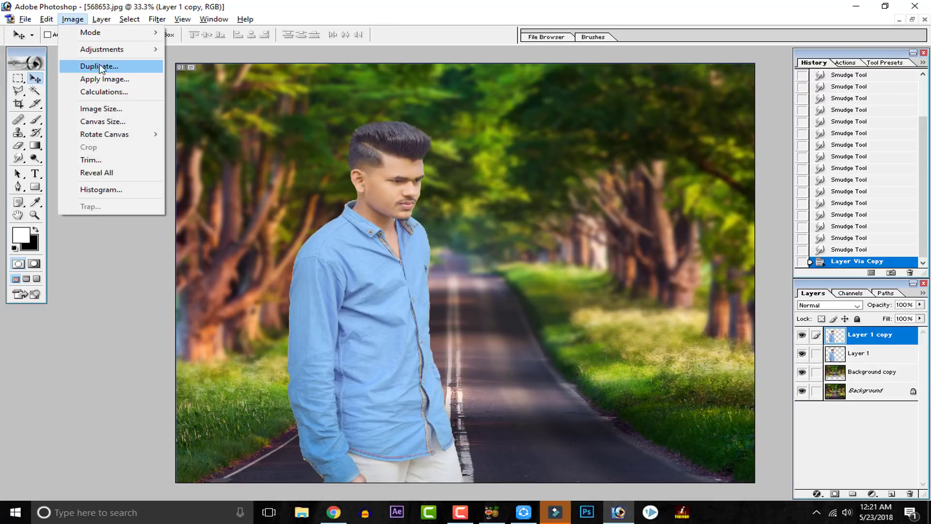
mouse_move(116, 49)
click(242, 88)
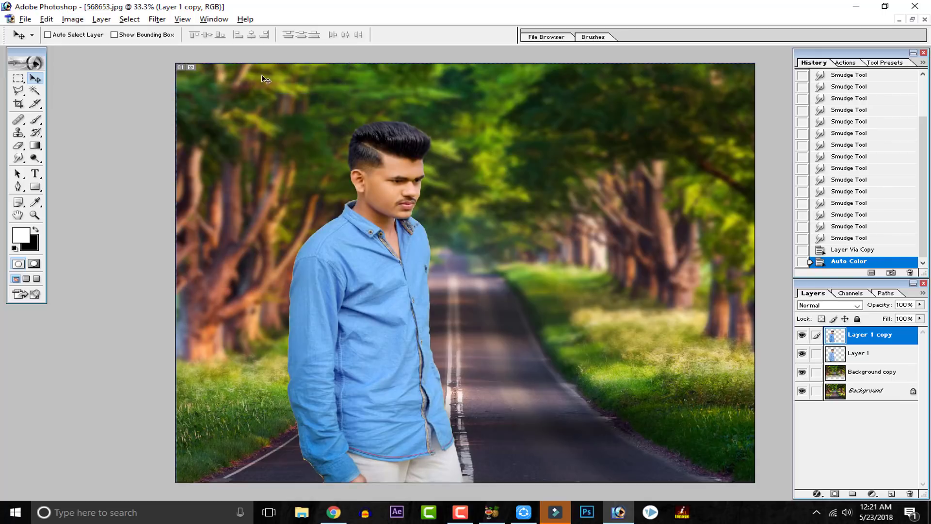
Step: Erase the recoloured skin over the man's face and neck on Layer 1 copy, enlarging the Eraser brush to 100
key(ctrl+alt+0)
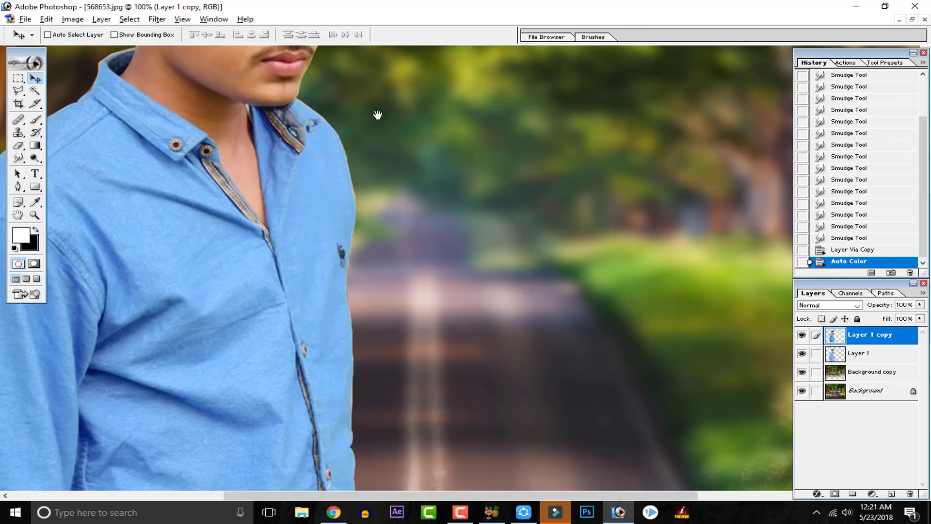
drag(378, 117, 450, 365)
click(17, 145)
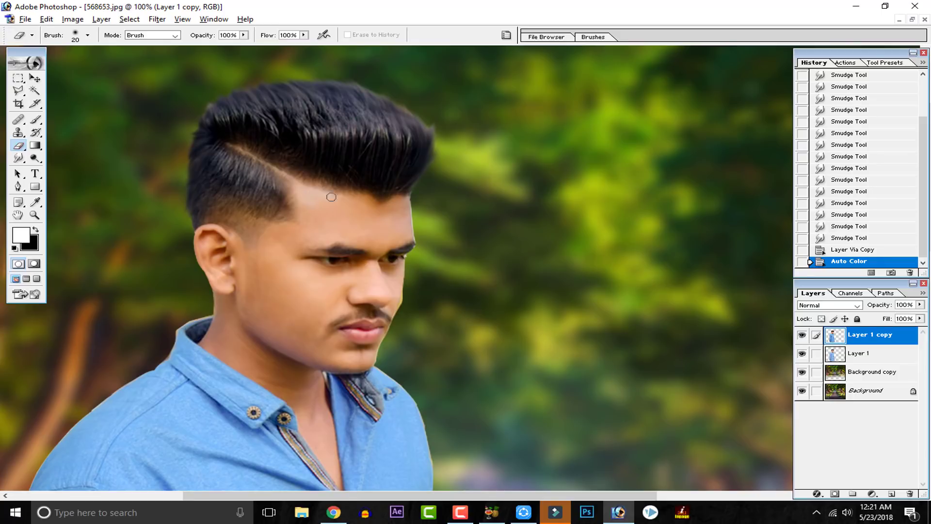
click(388, 217)
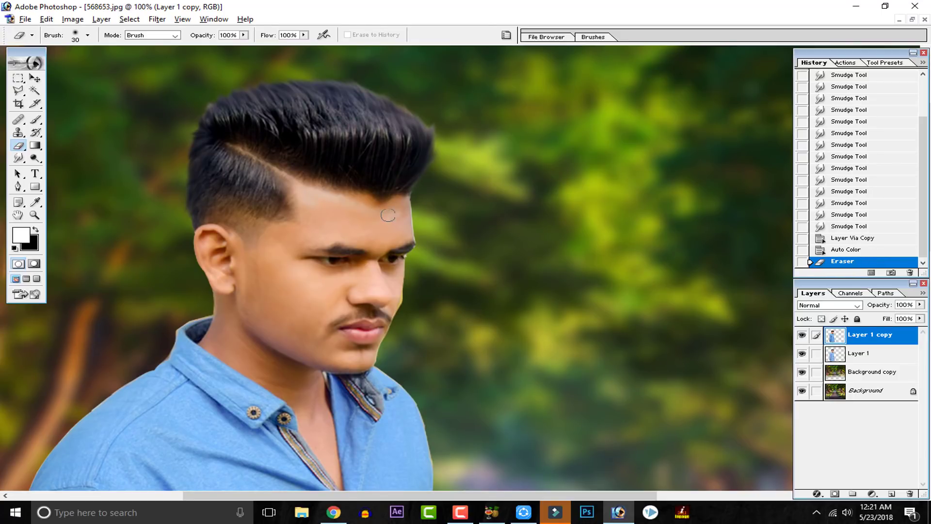
key(bracketright)
key(bracketright)
key(bracketright)
key(bracketright)
key(bracketright)
key(bracketright)
key(bracketright)
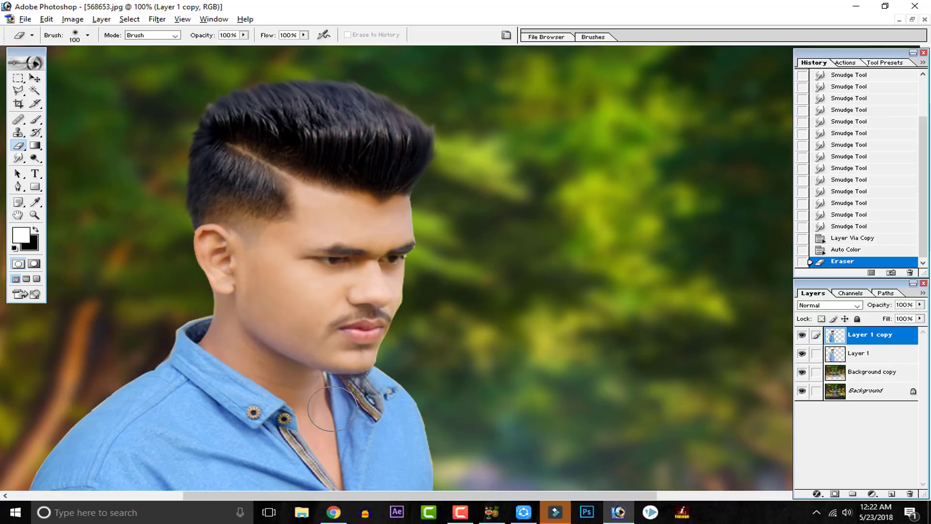
drag(333, 409, 340, 407)
mouse_move(343, 404)
mouse_down()
mouse_move(362, 282)
mouse_move(346, 338)
mouse_move(348, 325)
mouse_up()
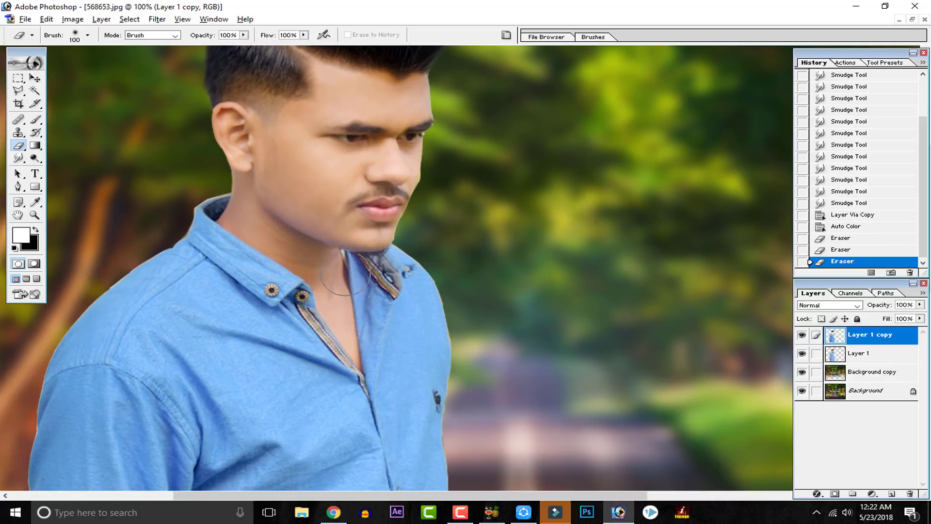
Step: Lower the Eraser opacity to 47%, lightly erase around the man's face on Layer 1 copy, and undo the last stroke
click(244, 34)
drag(245, 46, 210, 47)
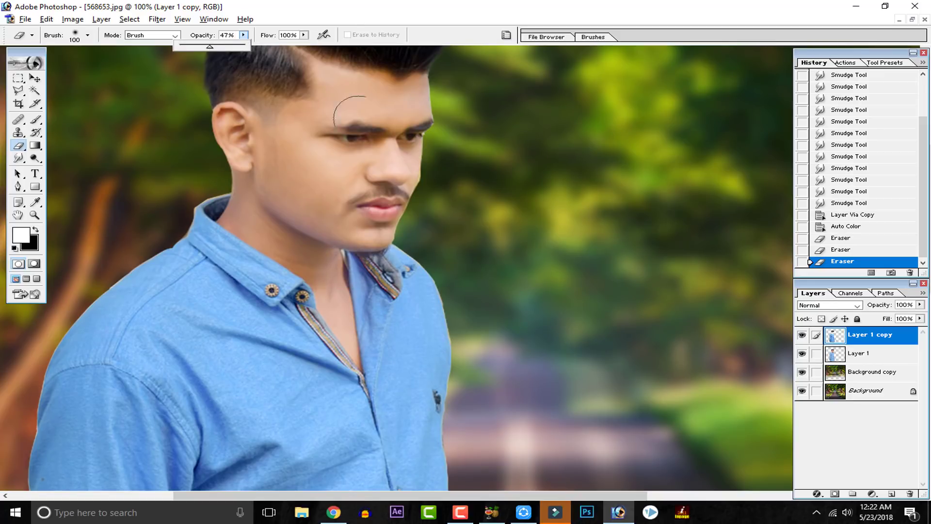
click(426, 143)
mouse_move(430, 141)
mouse_down()
mouse_move(331, 145)
mouse_move(358, 206)
mouse_move(405, 205)
mouse_up()
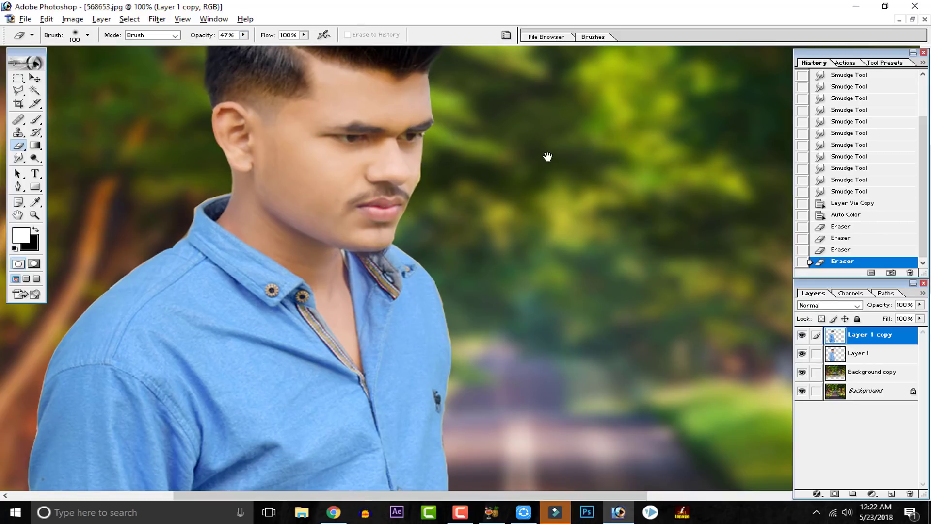
drag(547, 156, 551, 230)
drag(422, 154, 235, 101)
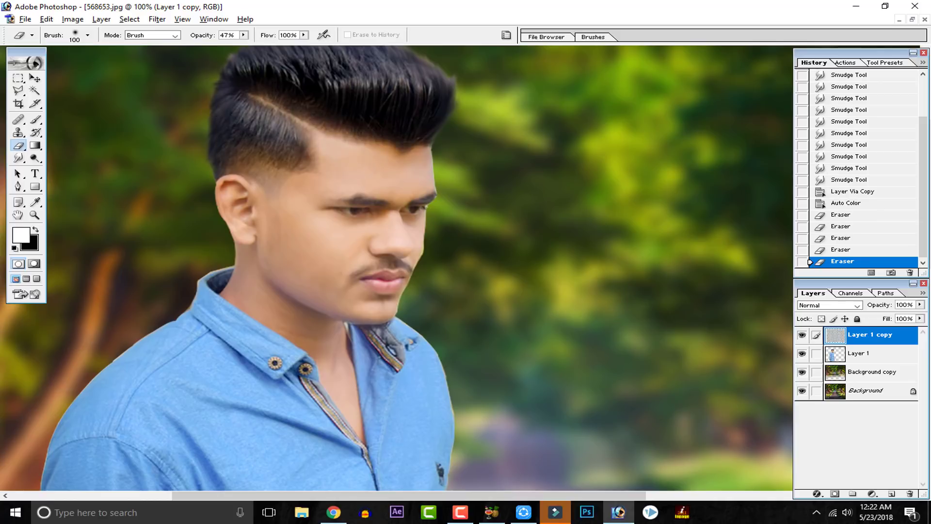
key(ctrl+z)
Step: Check the full composite and delete Layer 1 copy
key(ctrl+minus)
key(ctrl+minus)
key(ctrl+minus)
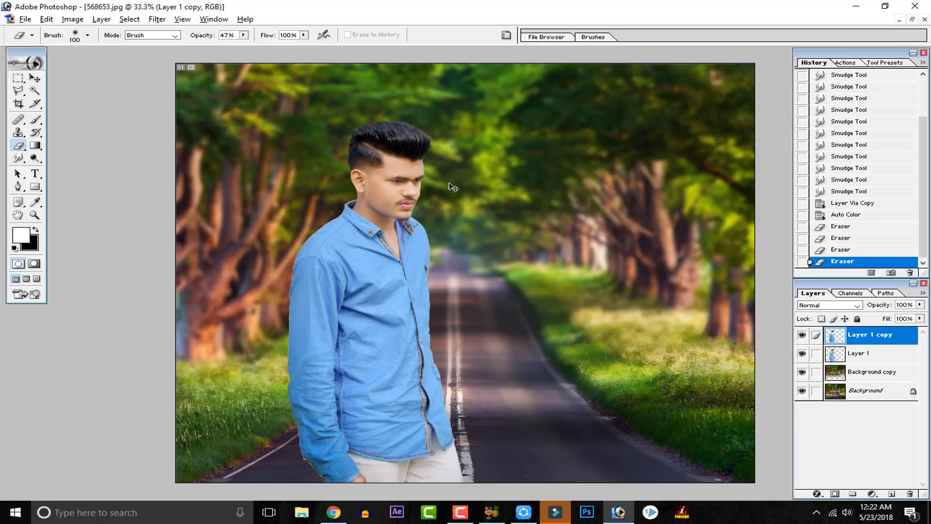
key(ctrl+minus)
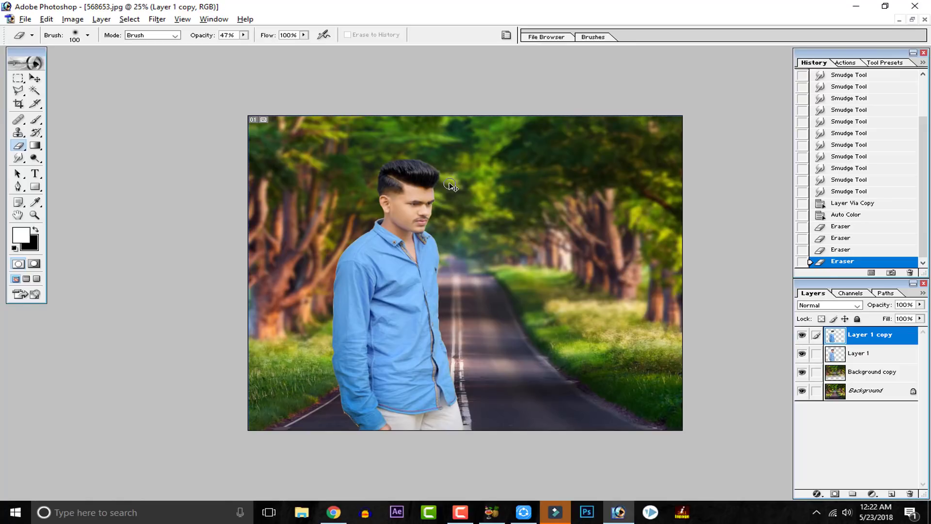
key(ctrl+plus)
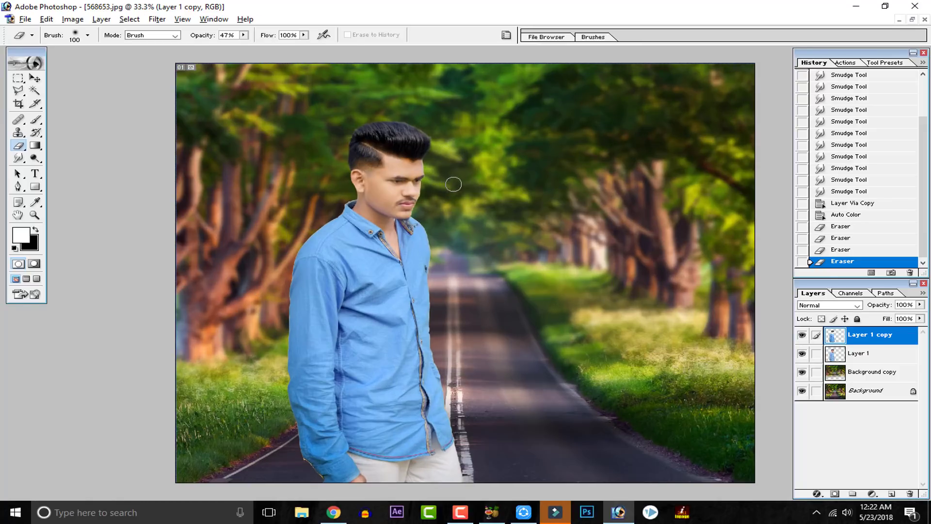
click(910, 494)
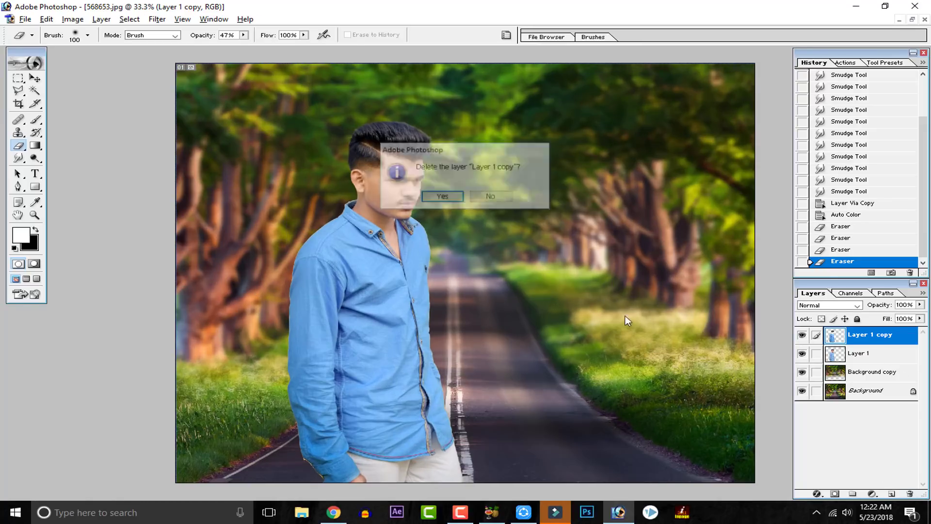
click(443, 197)
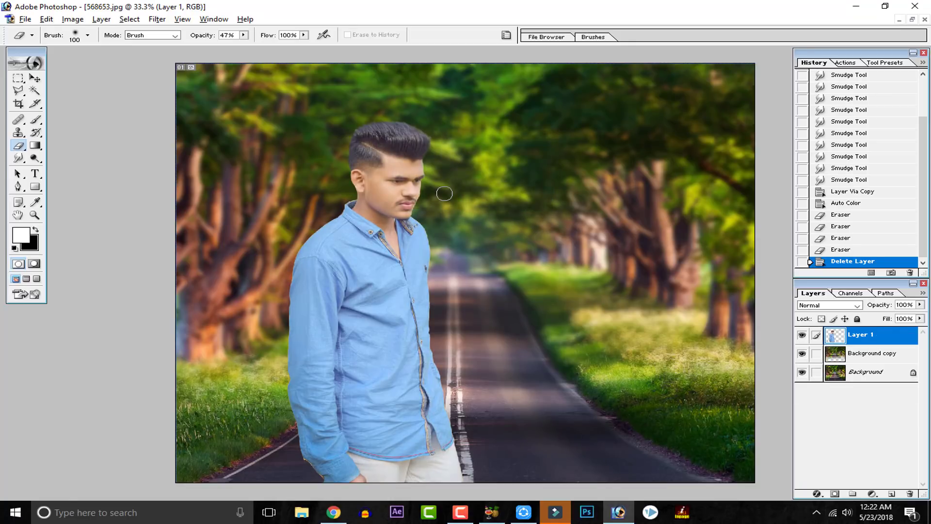
Step: Try an S-shaped Curves adjustment on Layer 1, with the highlight point at input 180, output 199, and undo it
click(72, 19)
mouse_move(87, 55)
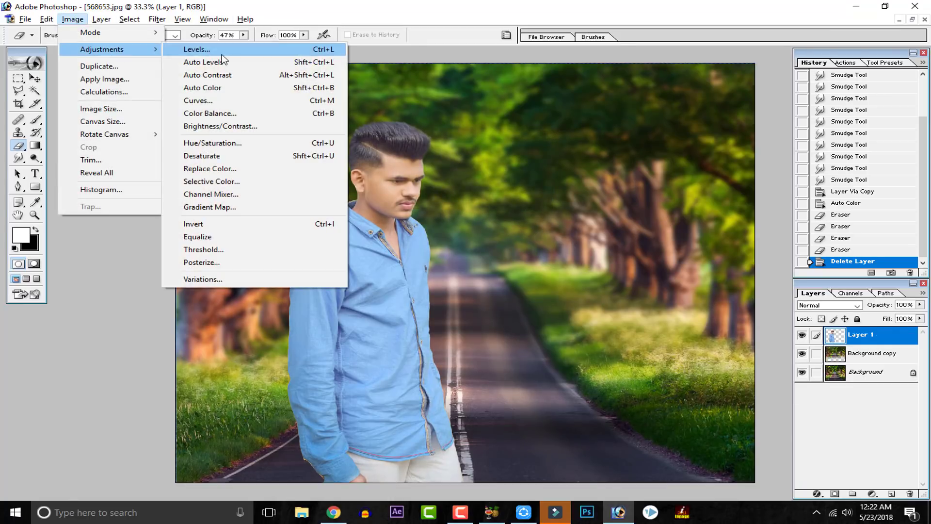
click(232, 106)
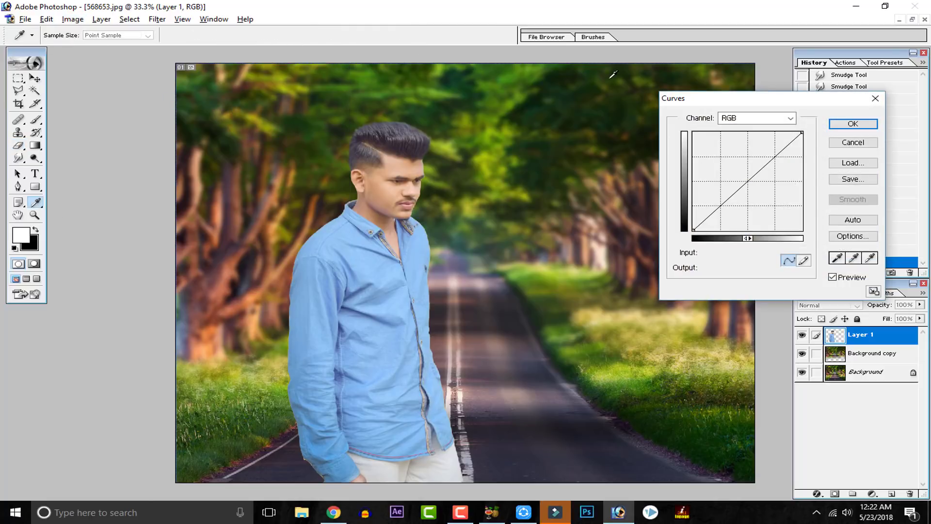
mouse_move(731, 97)
mouse_down()
mouse_move(717, 122)
mouse_move(724, 106)
mouse_up()
drag(770, 162, 770, 169)
mouse_move(722, 214)
mouse_down()
mouse_move(712, 206)
mouse_move(720, 213)
mouse_up()
drag(771, 170, 764, 161)
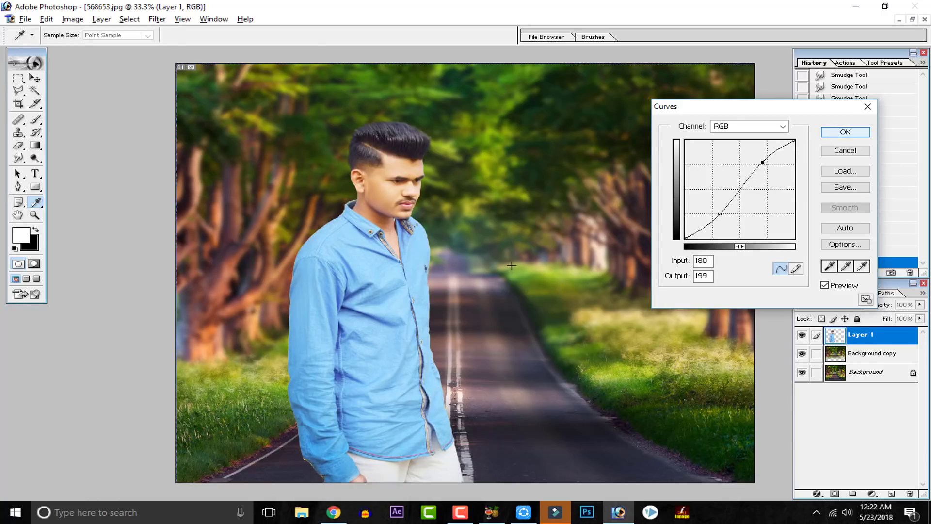
key(Return)
key(e)
key(ctrl+minus)
key(ctrl+z)
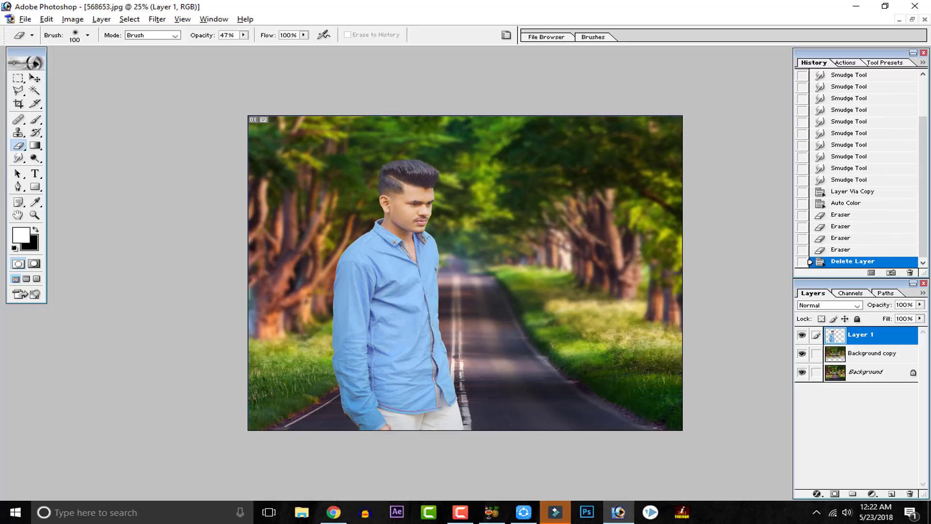
Step: Start a Curves adjustment on Layer 1 with RGB points at input 72, output 57 and input 158, output 159
click(67, 20)
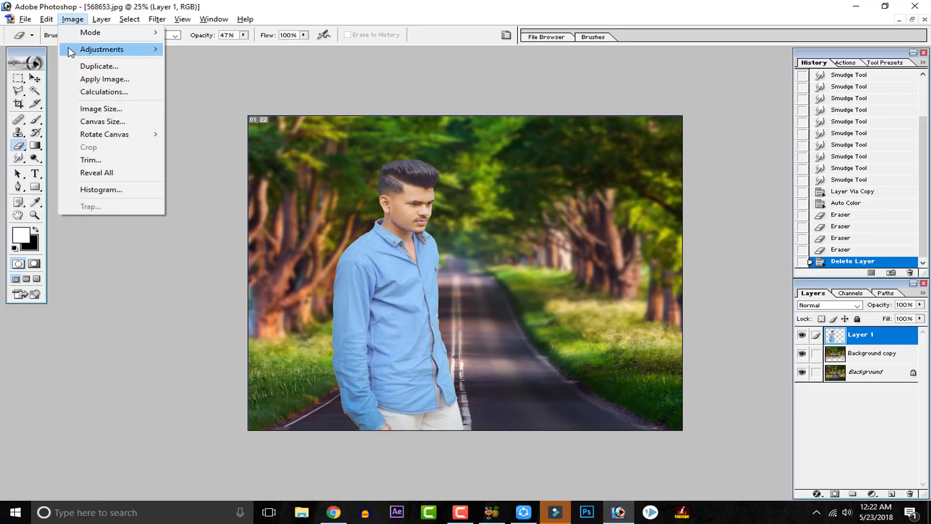
mouse_move(105, 49)
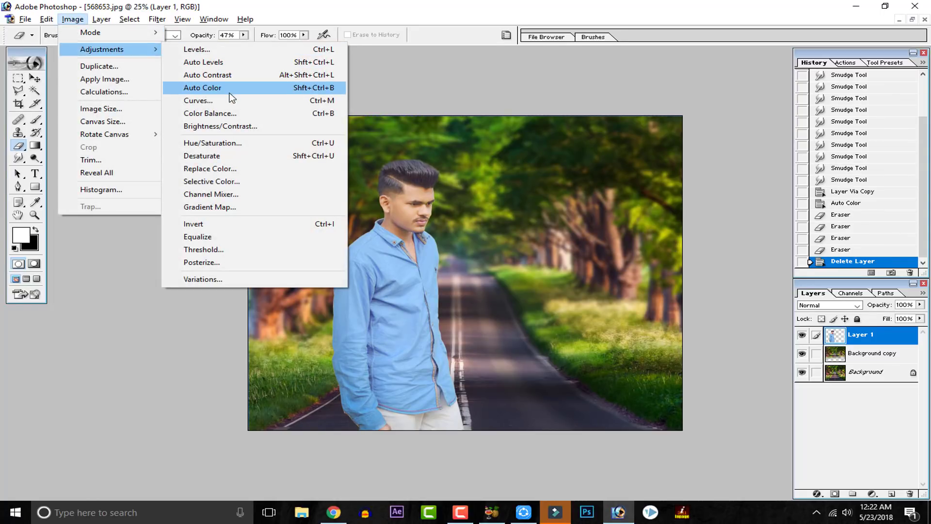
click(228, 101)
drag(707, 213, 716, 217)
click(757, 178)
drag(756, 178, 751, 175)
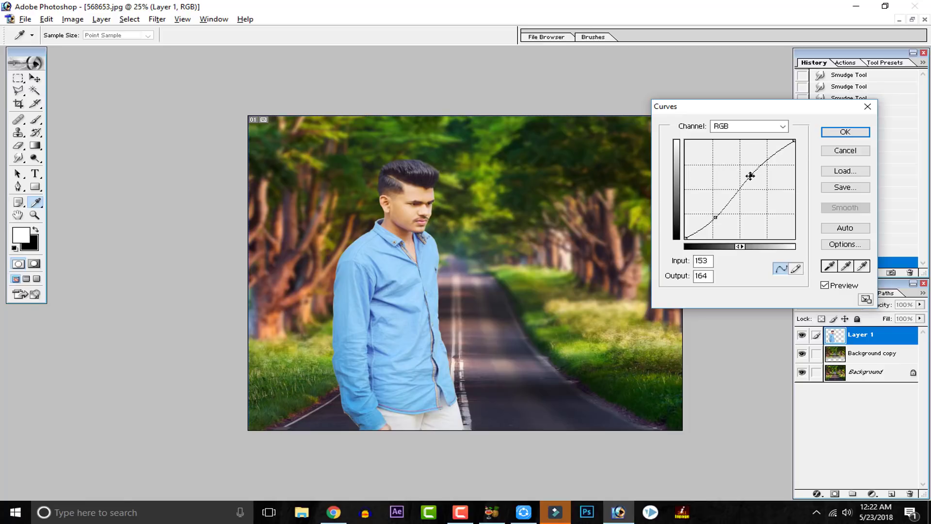
drag(750, 176, 752, 177)
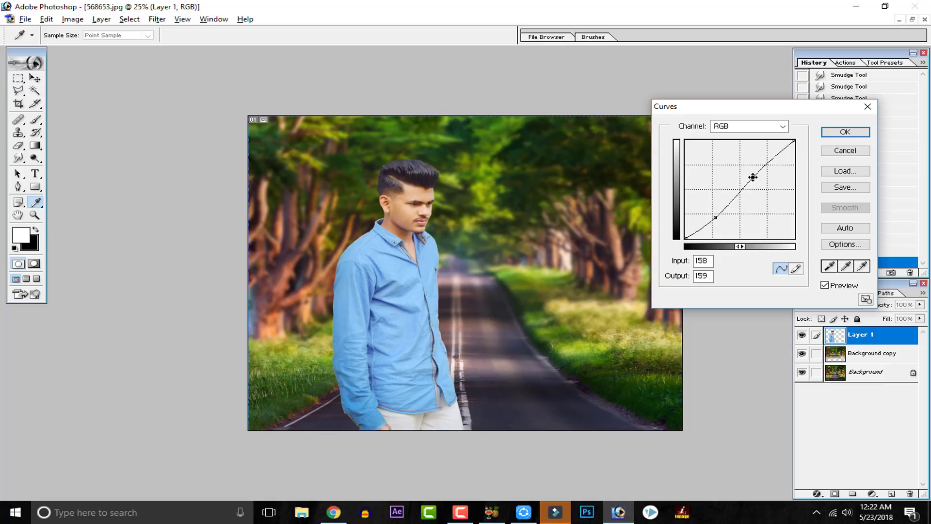
click(718, 217)
Step: Compare the man with and without the Curves preview, and lower the RGB white point's output to 243
click(825, 286)
click(825, 286)
click(825, 285)
click(825, 285)
click(825, 286)
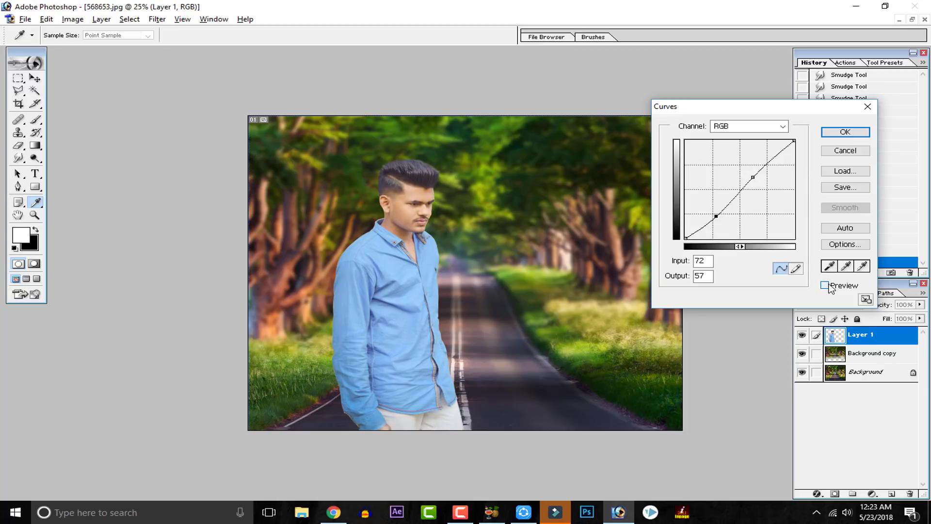
click(825, 286)
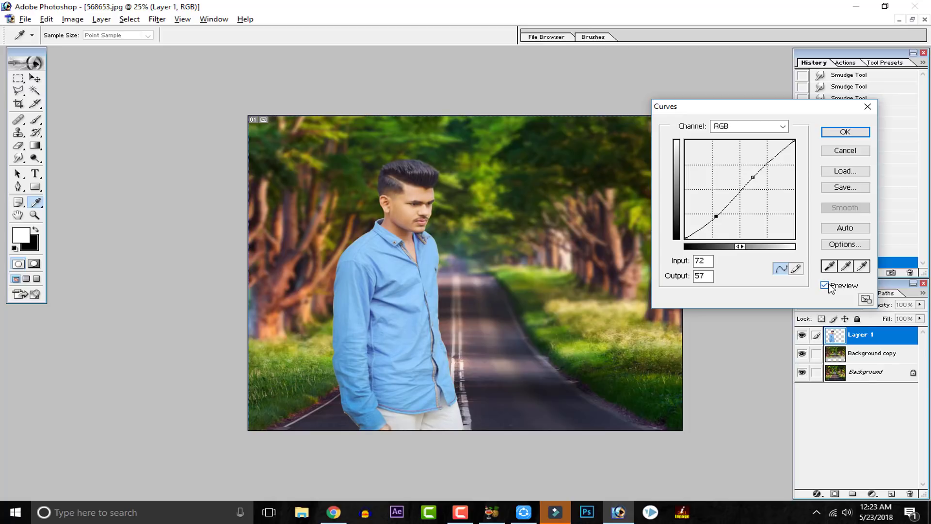
click(729, 128)
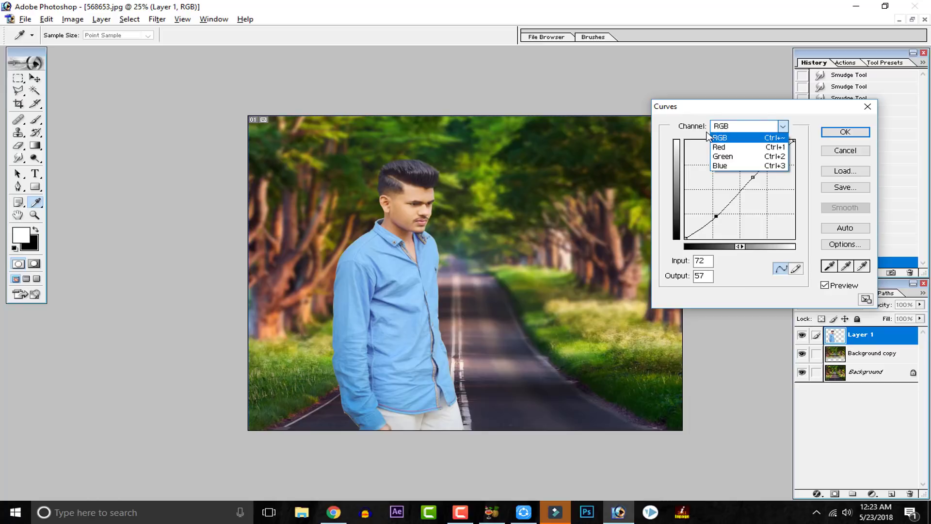
click(745, 124)
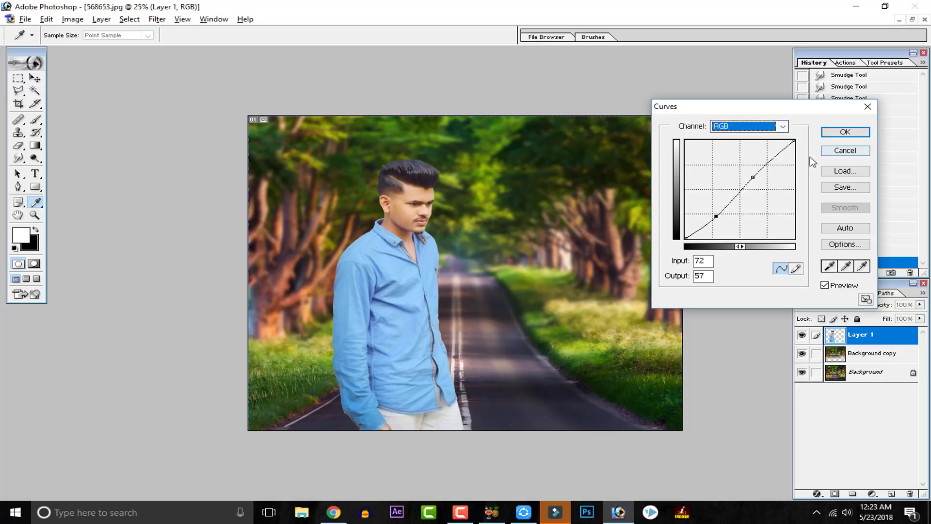
mouse_move(794, 141)
mouse_down()
mouse_move(796, 153)
mouse_move(796, 145)
mouse_up()
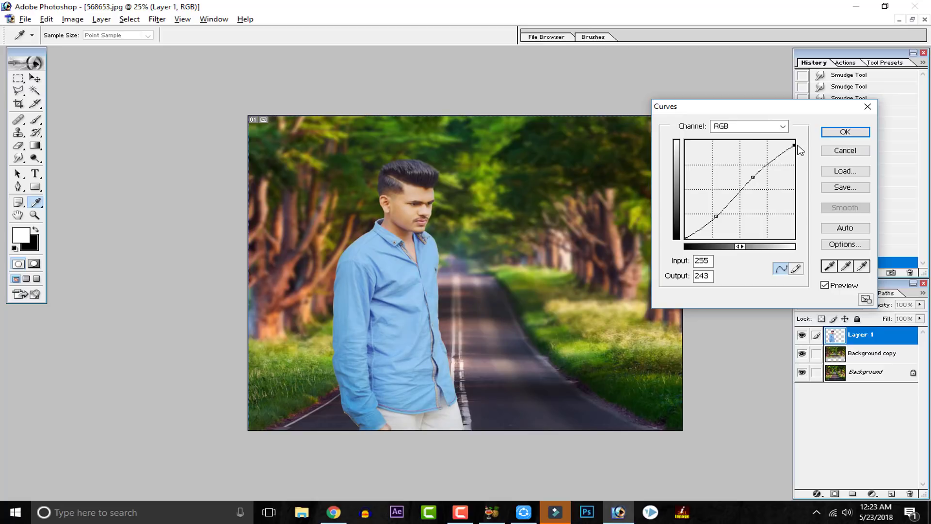
Step: Raise the Green channel's midtones from input 118 to output 127 and lower its white point's output to 249
click(747, 130)
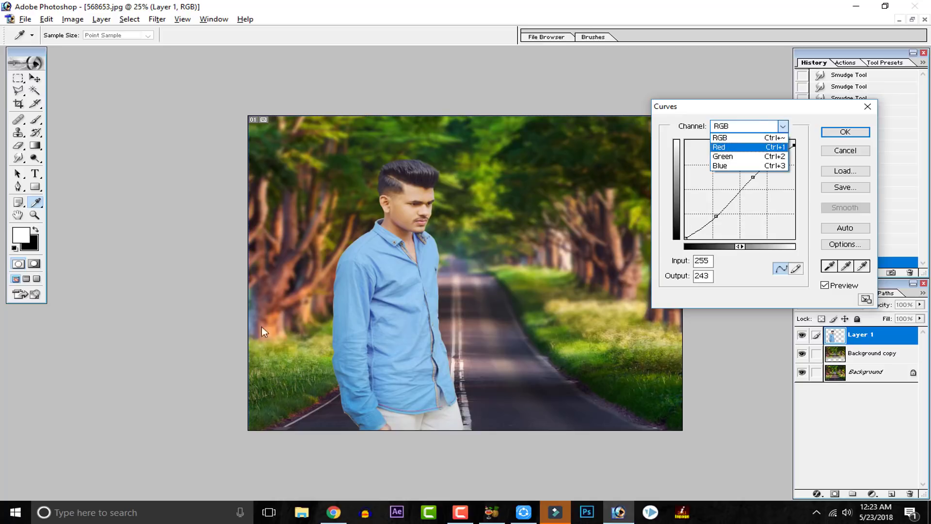
click(736, 157)
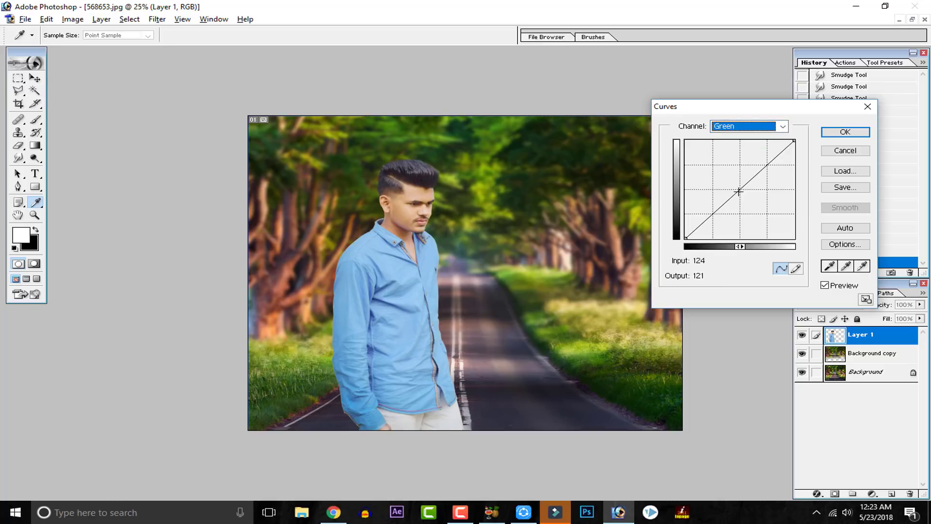
drag(738, 192, 737, 189)
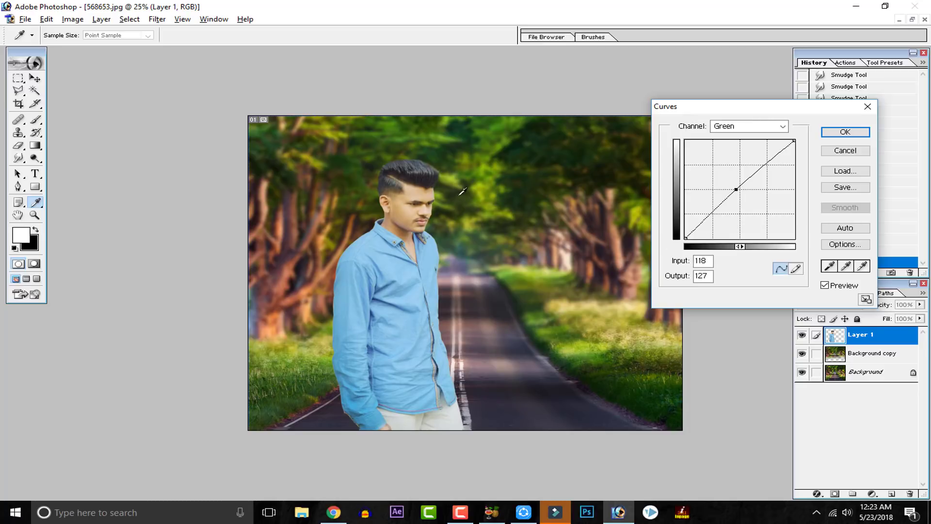
drag(794, 140, 797, 147)
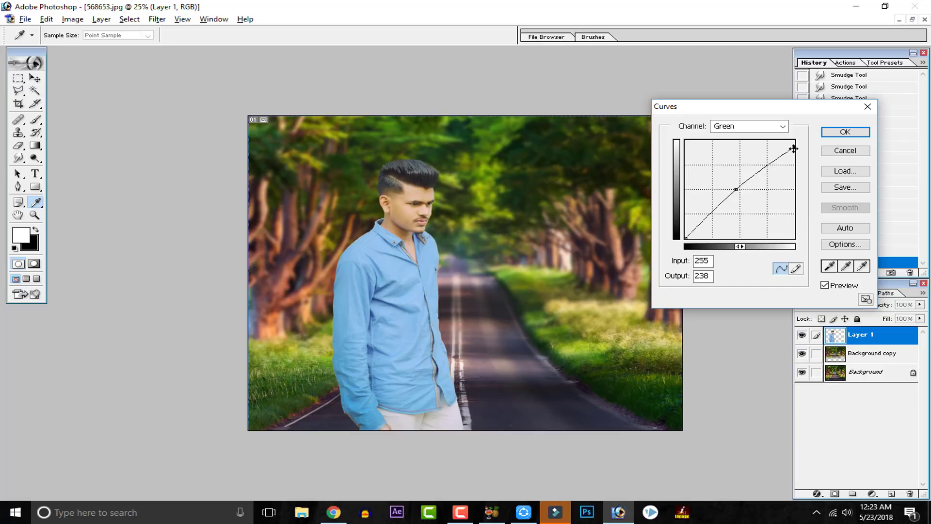
drag(793, 149, 813, 143)
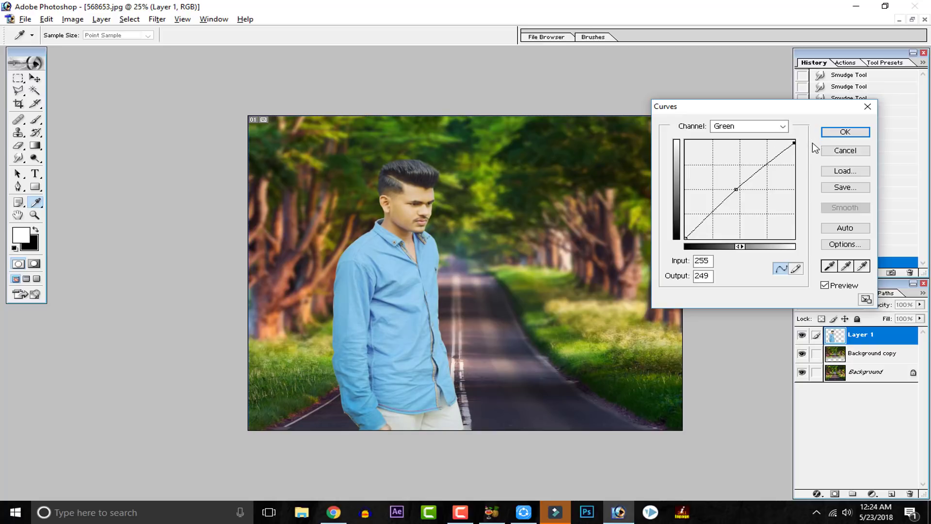
Step: Shape the Blue channel curve with one point at input 95, output 111 and another at input 168, output 170
click(769, 130)
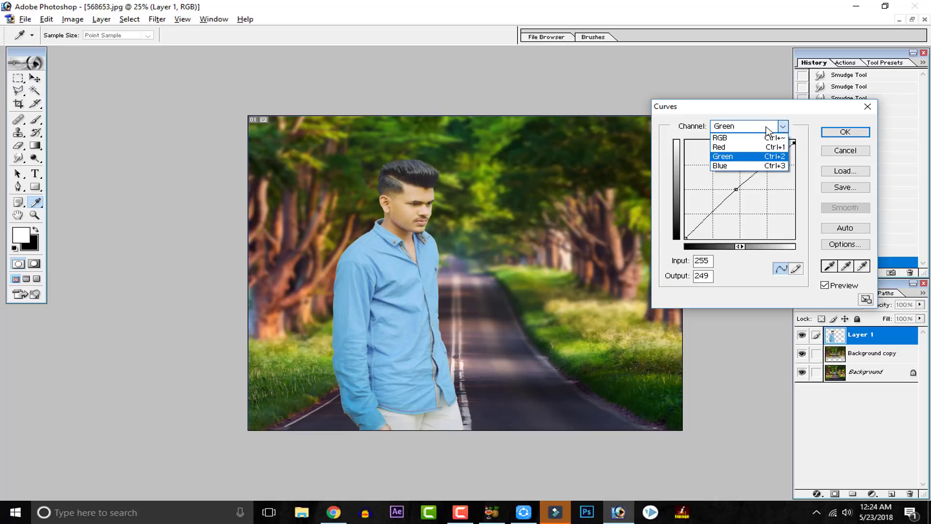
click(756, 166)
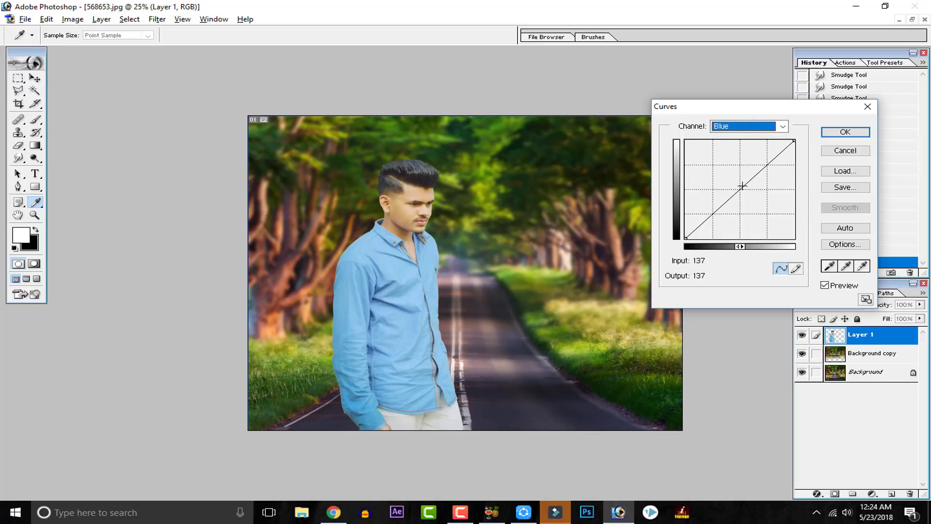
drag(742, 186, 745, 185)
drag(745, 185, 726, 196)
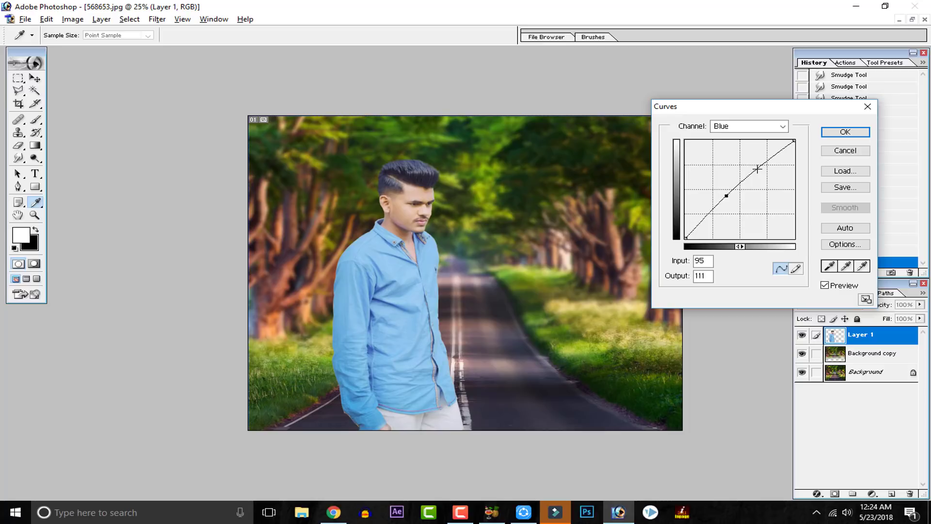
drag(757, 169, 760, 172)
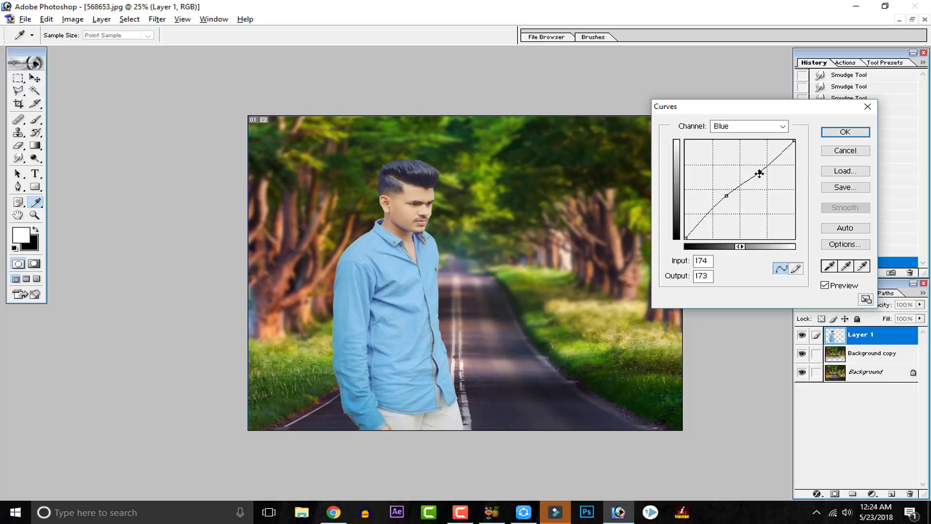
drag(759, 171, 748, 163)
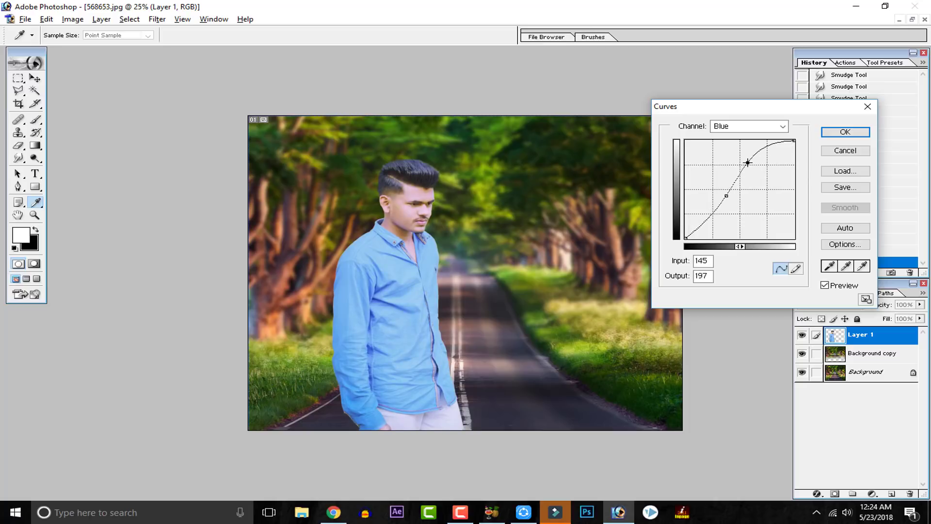
drag(747, 163, 756, 173)
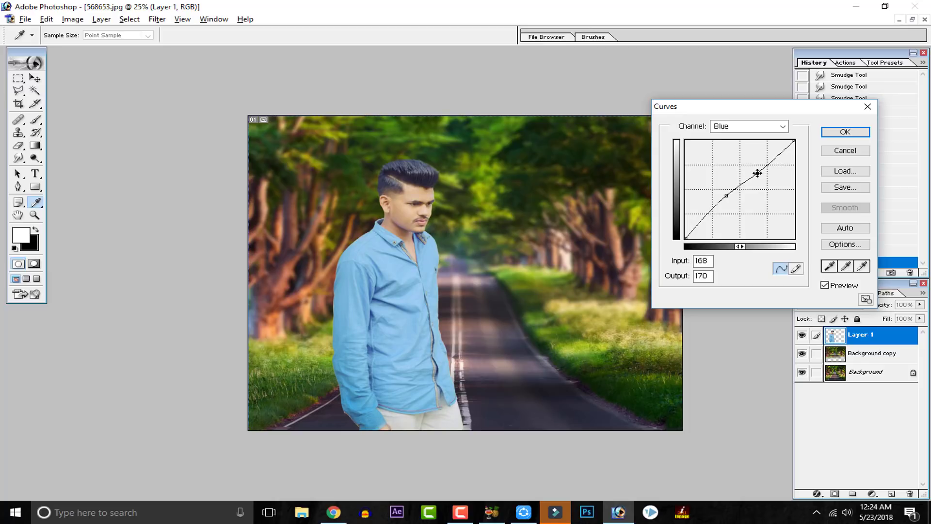
Step: Lower the Red channel curve with points at input 85, output 80 and input 175, output 164, reduce its white point slightly, and apply the Curves adjustment
click(772, 124)
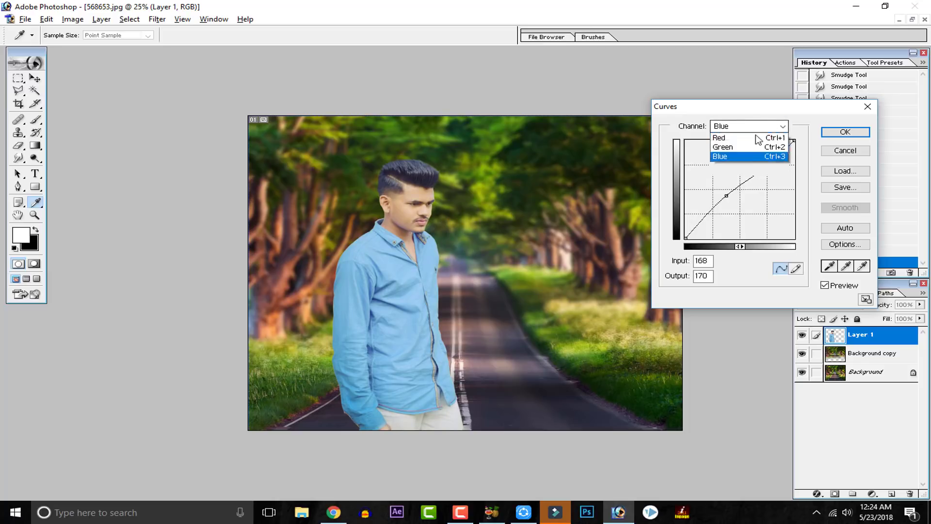
click(749, 147)
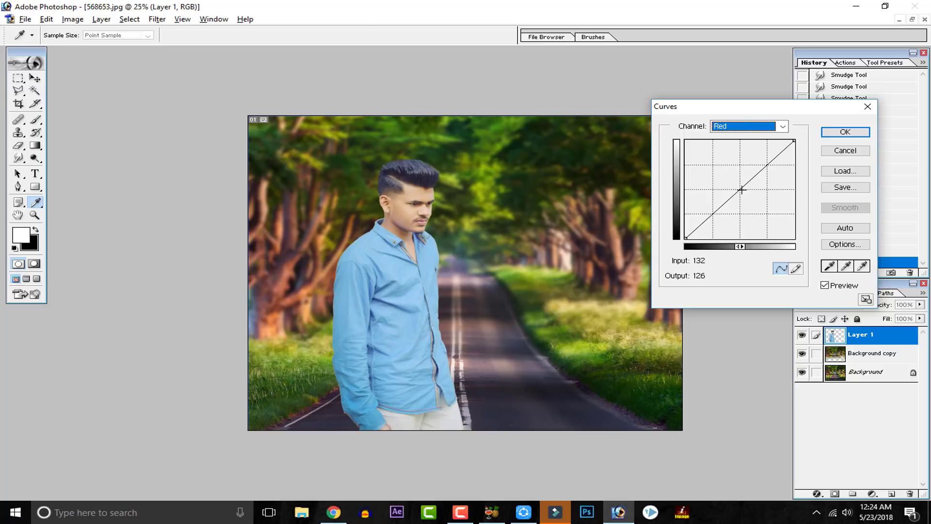
mouse_move(739, 191)
mouse_down()
mouse_move(725, 183)
mouse_move(742, 194)
mouse_up()
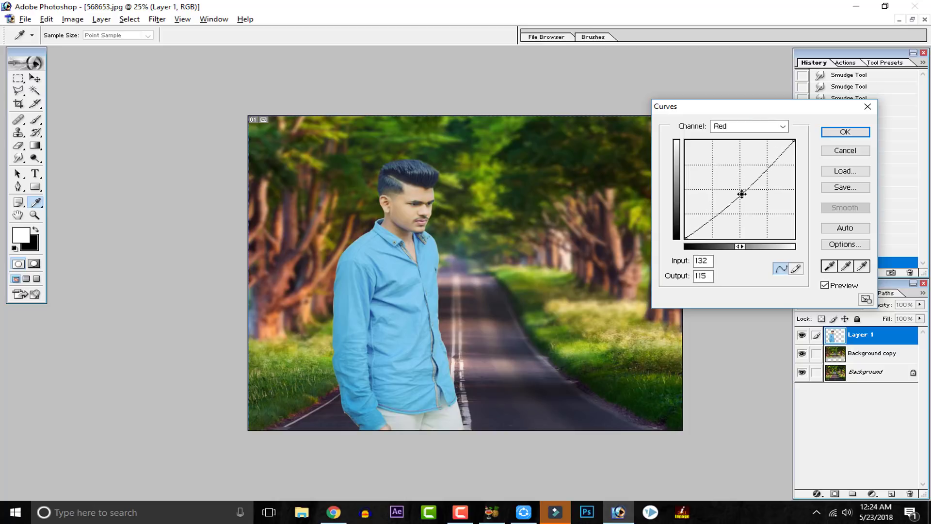
drag(742, 194, 721, 207)
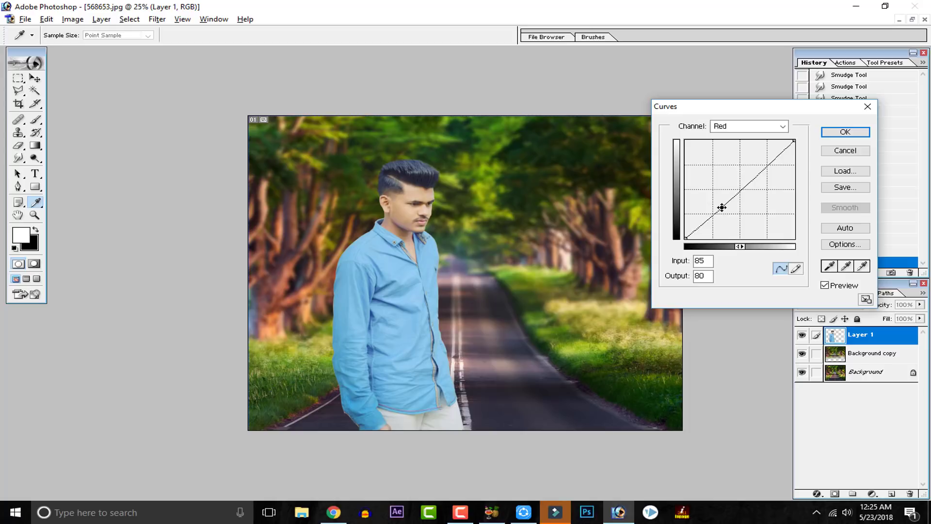
drag(756, 175, 760, 175)
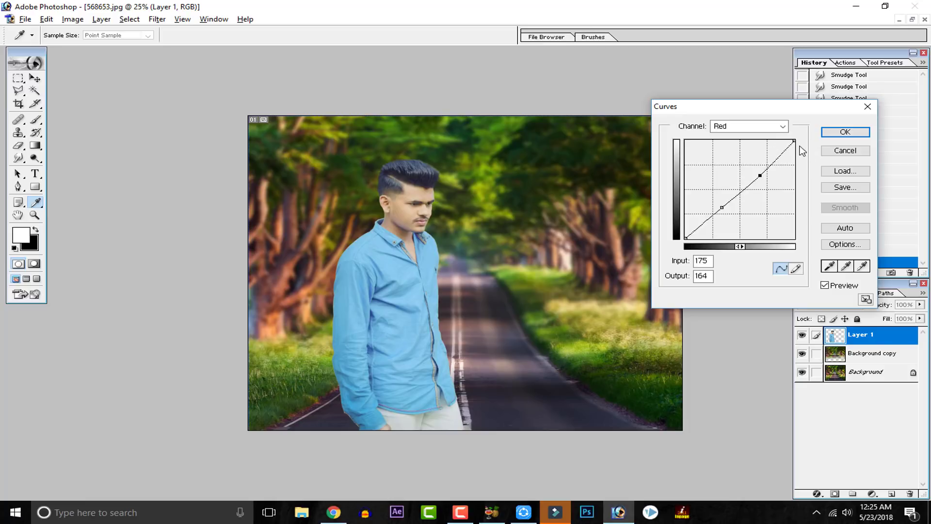
mouse_move(793, 141)
mouse_down()
mouse_move(792, 153)
mouse_move(801, 141)
mouse_move(794, 144)
mouse_up()
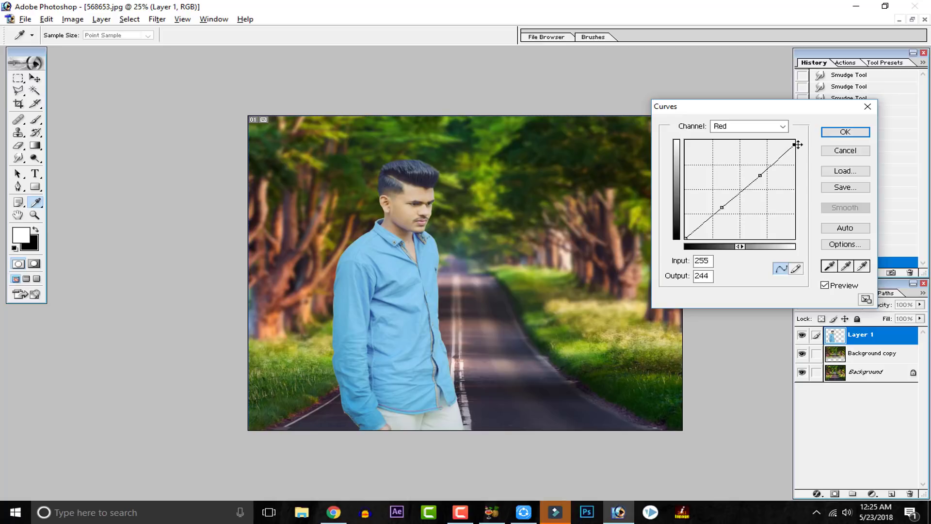
click(845, 132)
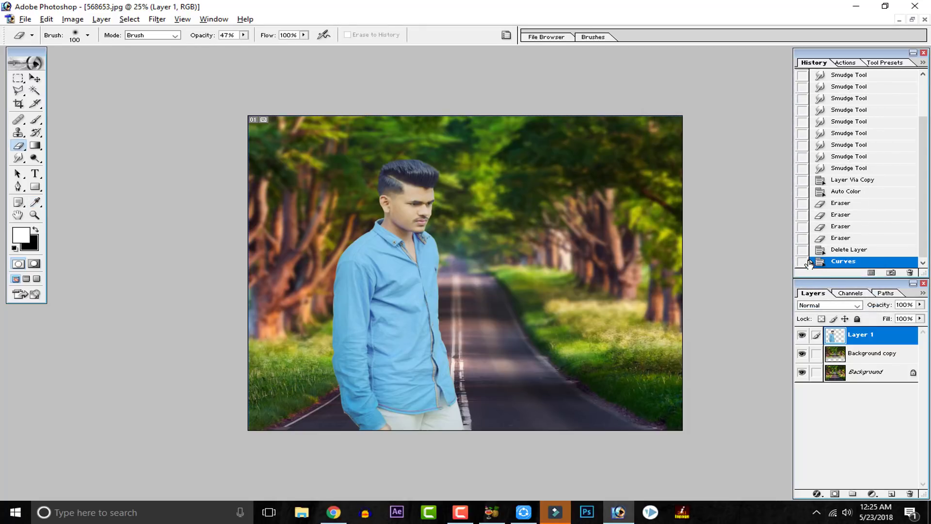
click(802, 335)
click(802, 335)
Step: Add a new layer above Layer 1 and fill it using Apply Image with the merged RGB source, Multiply blending and 100% opacity
key(ctrl+minus)
key(ctrl+minus)
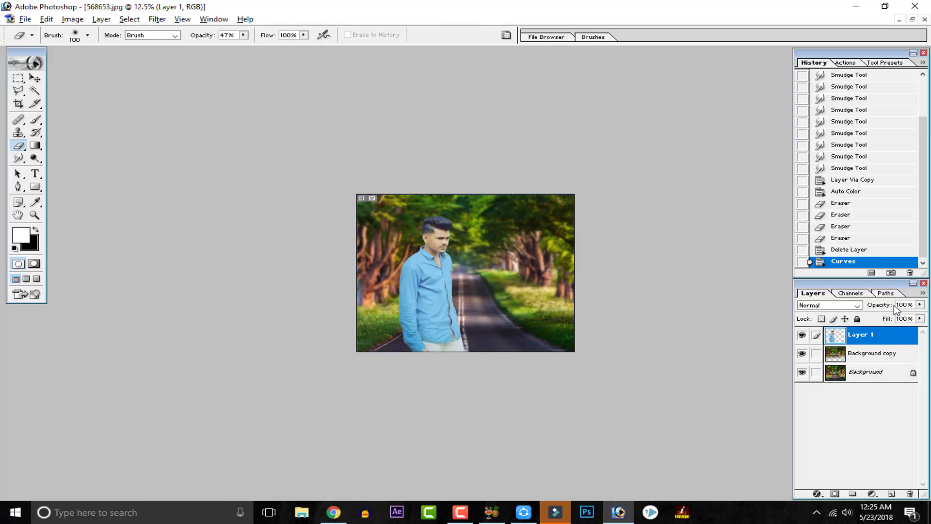
key(ctrl+plus)
key(ctrl+plus)
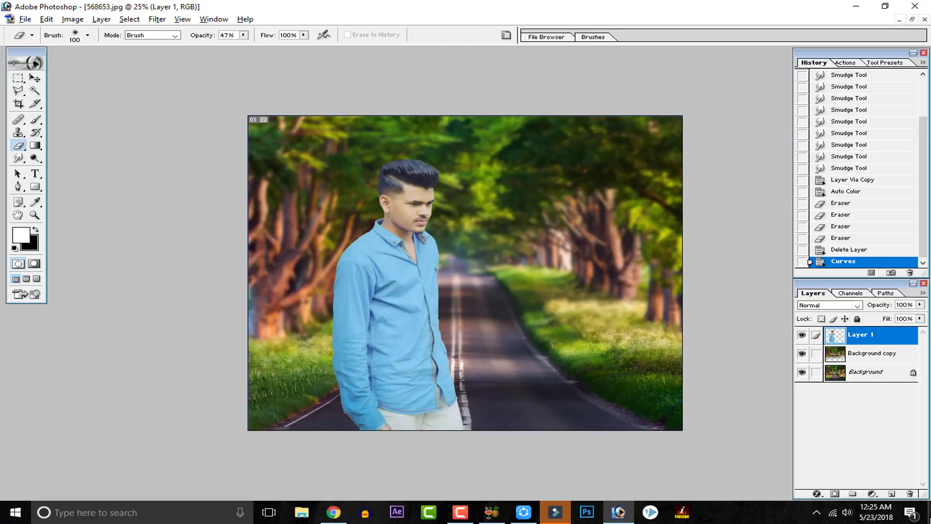
click(892, 495)
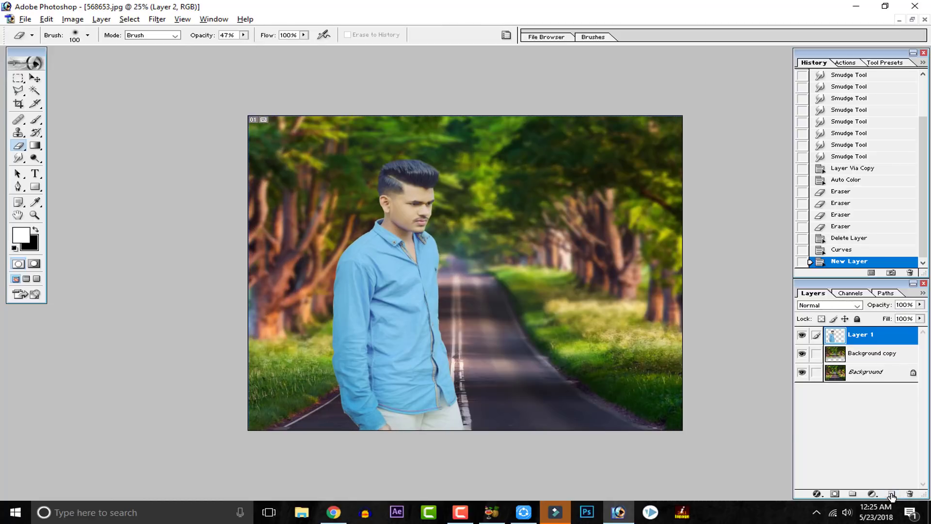
click(72, 19)
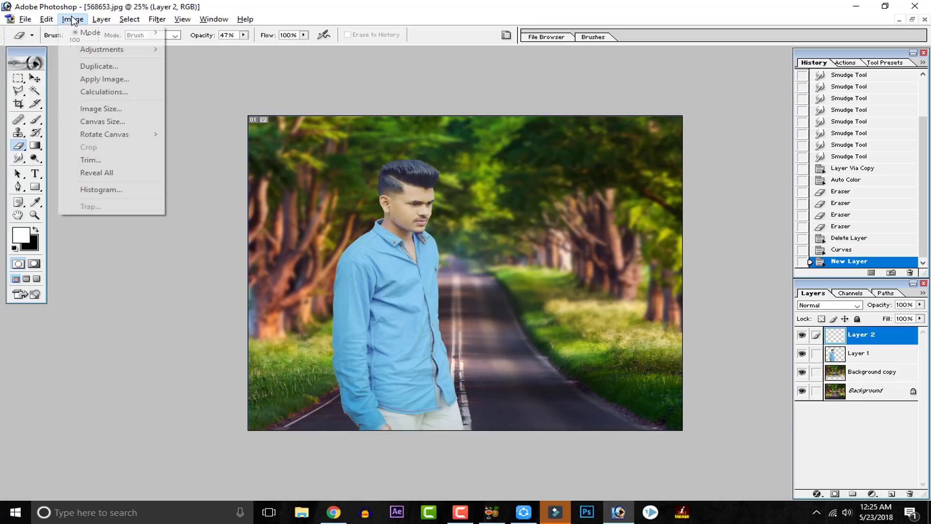
click(96, 79)
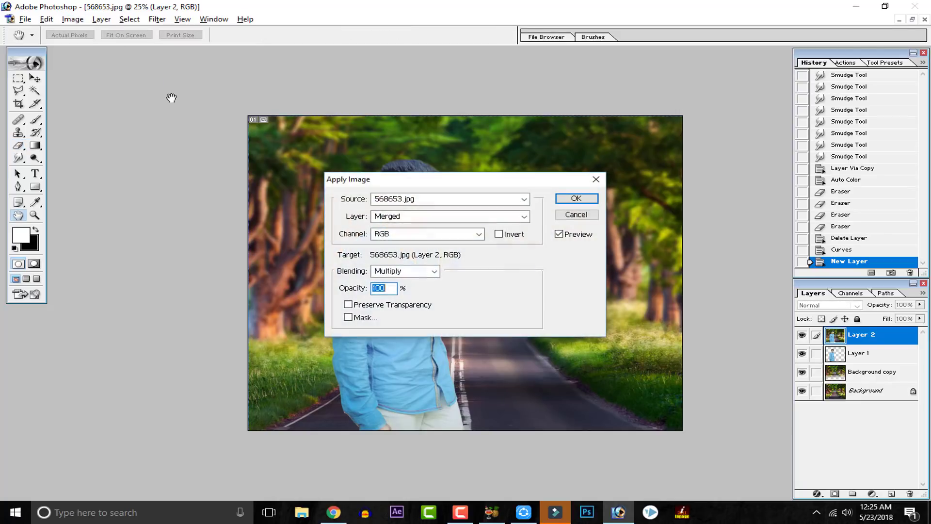
click(573, 193)
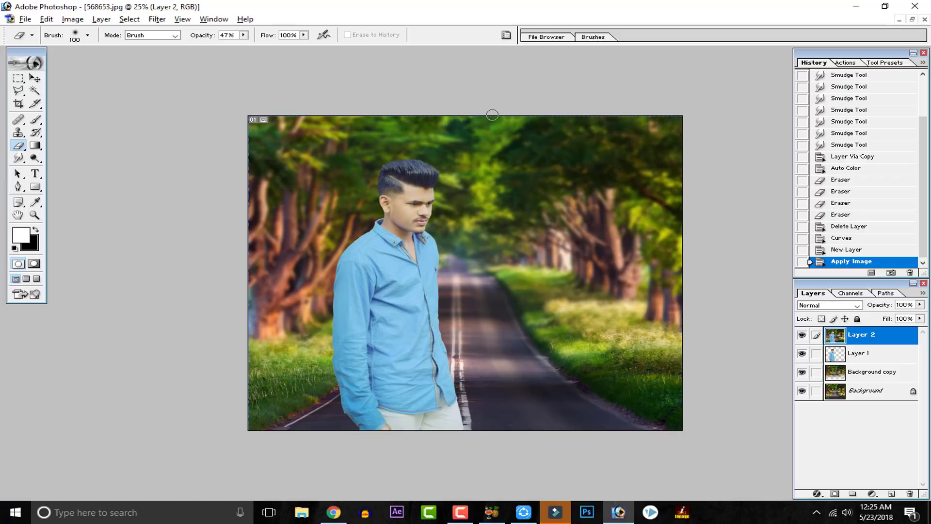
click(800, 336)
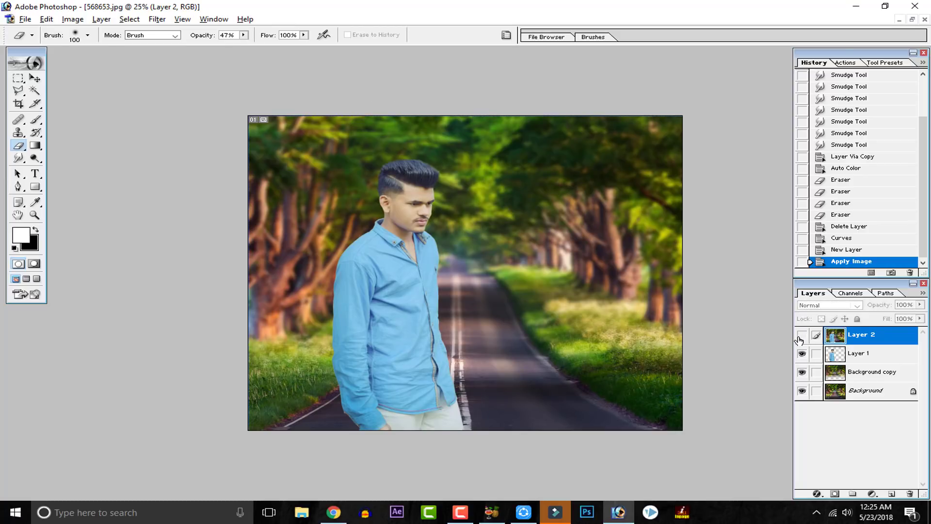
click(801, 336)
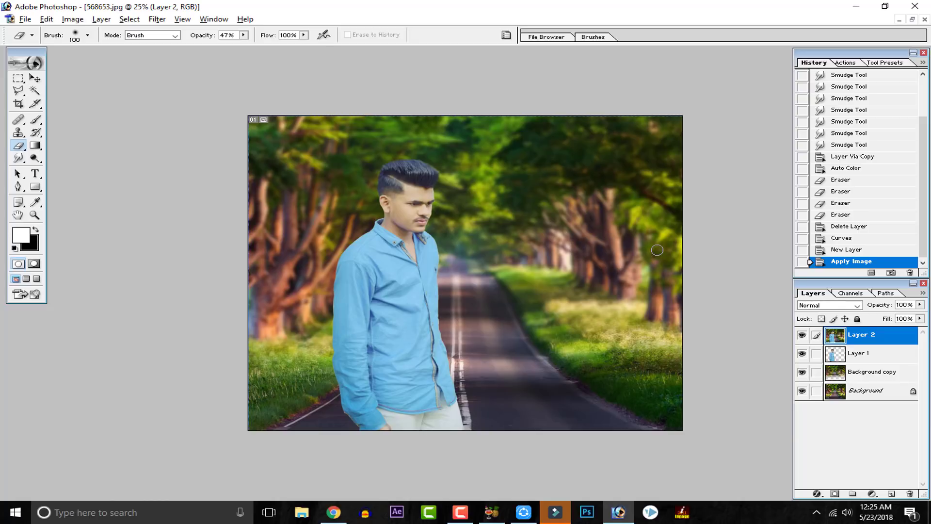
click(66, 23)
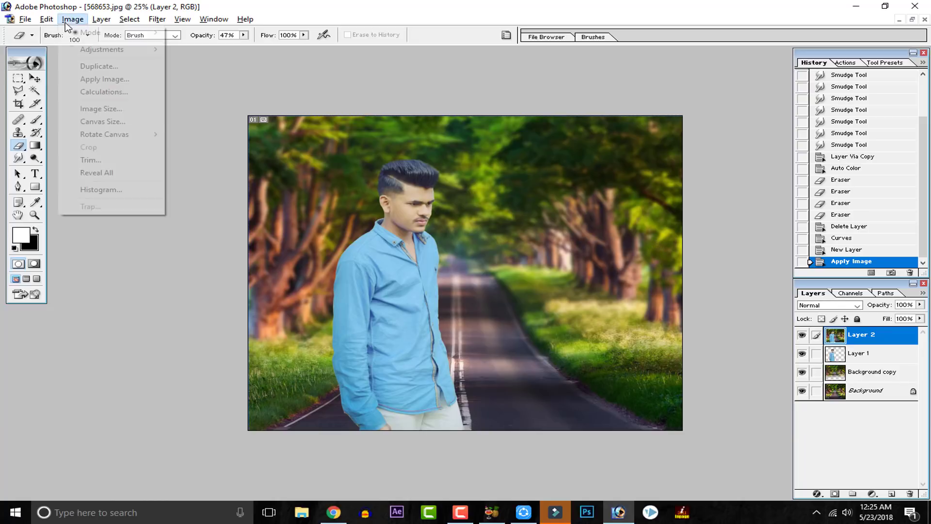
mouse_move(127, 51)
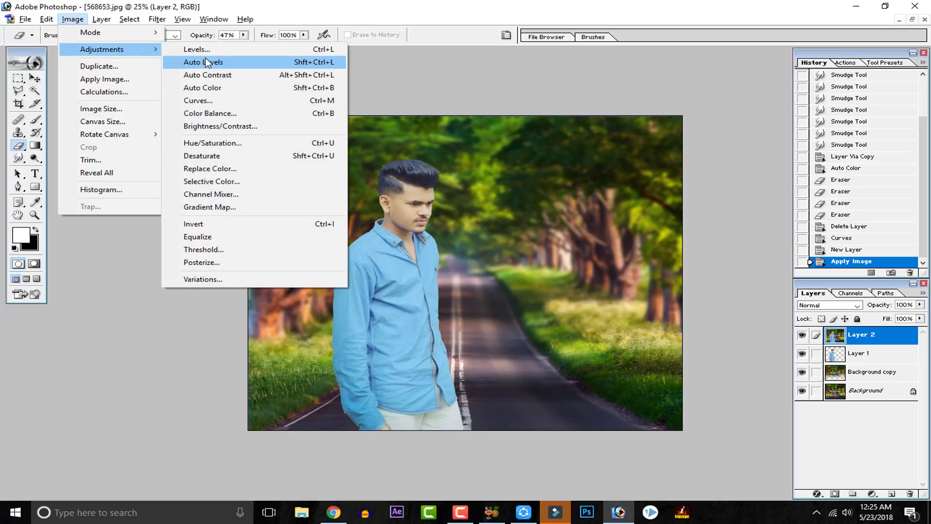
click(213, 100)
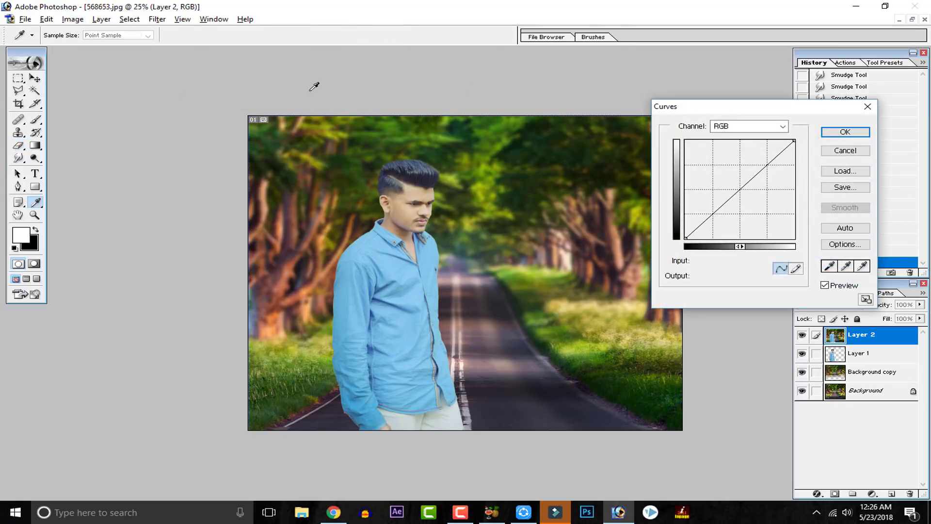
drag(714, 212, 715, 205)
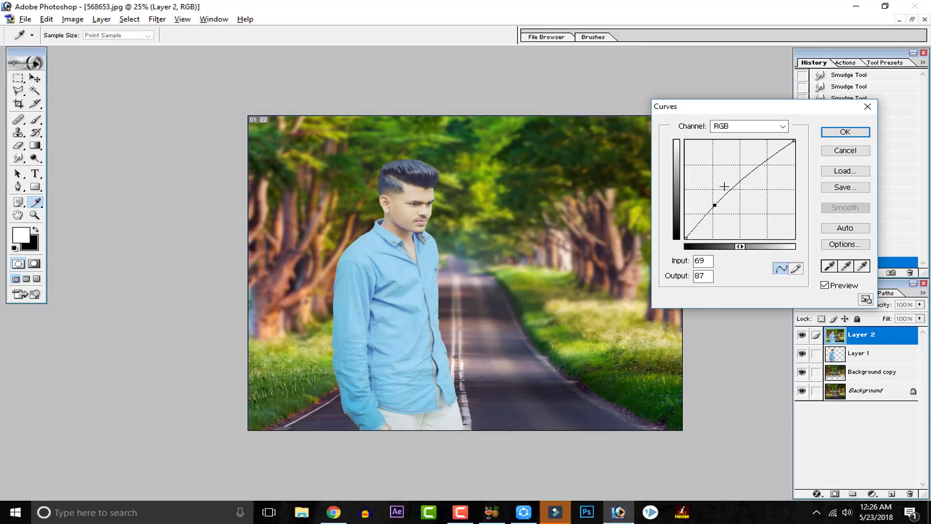
click(844, 228)
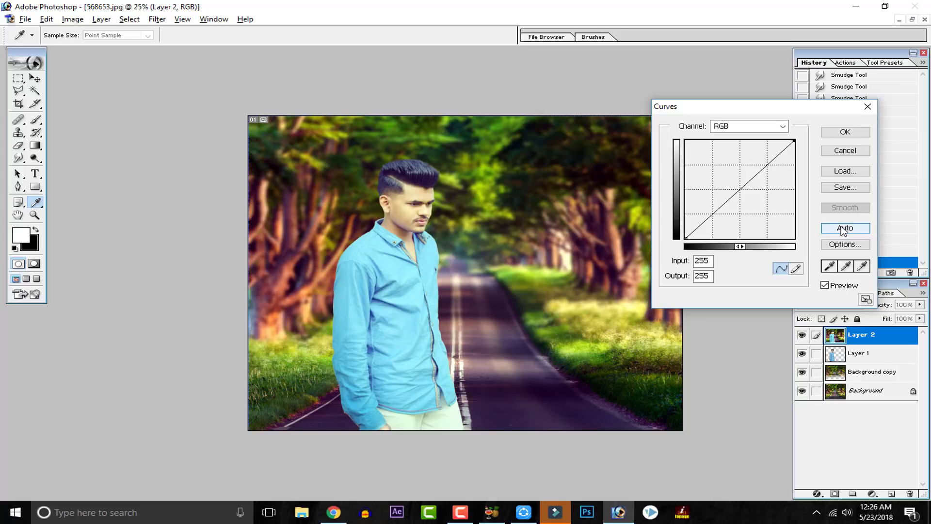
click(845, 151)
Step: Start a Curves adjustment on Layer 2 with RGB points at input 67, output 70 and input 182, output 198
click(73, 19)
mouse_move(107, 52)
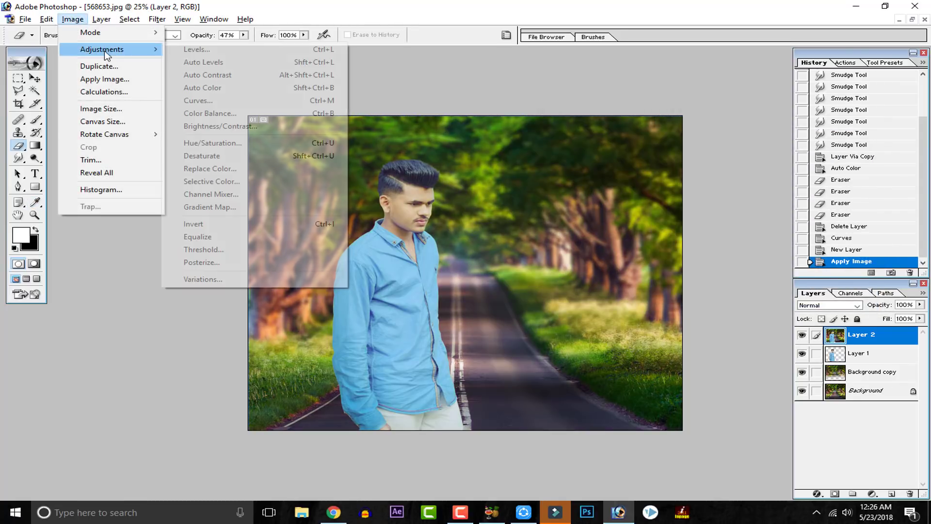
click(272, 100)
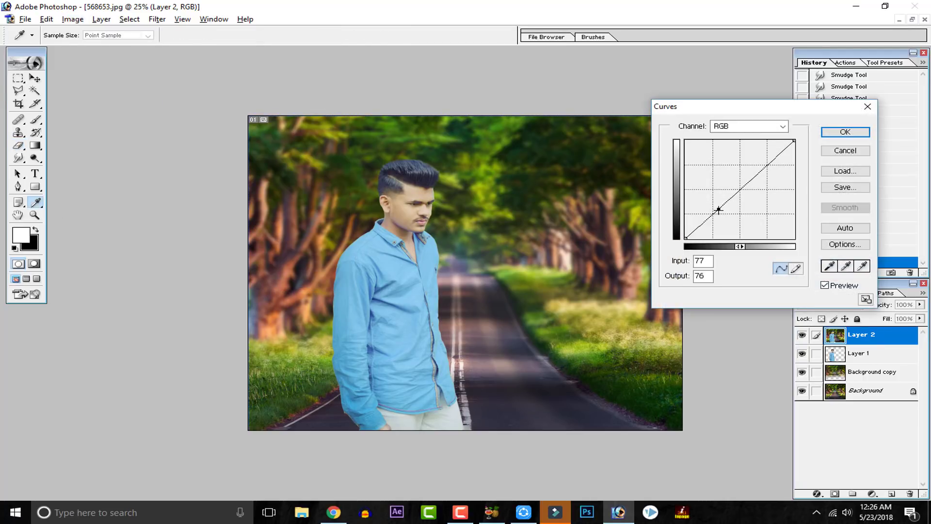
drag(717, 210, 709, 208)
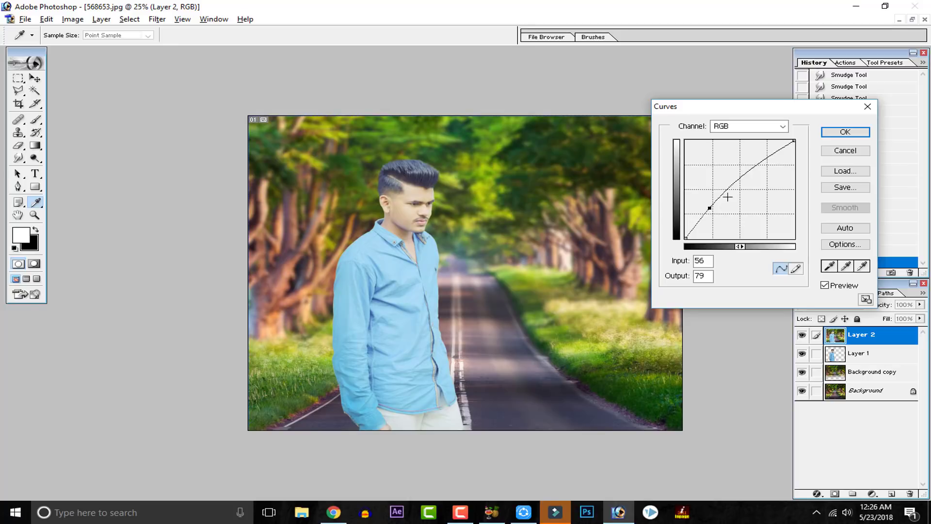
drag(765, 162, 766, 165)
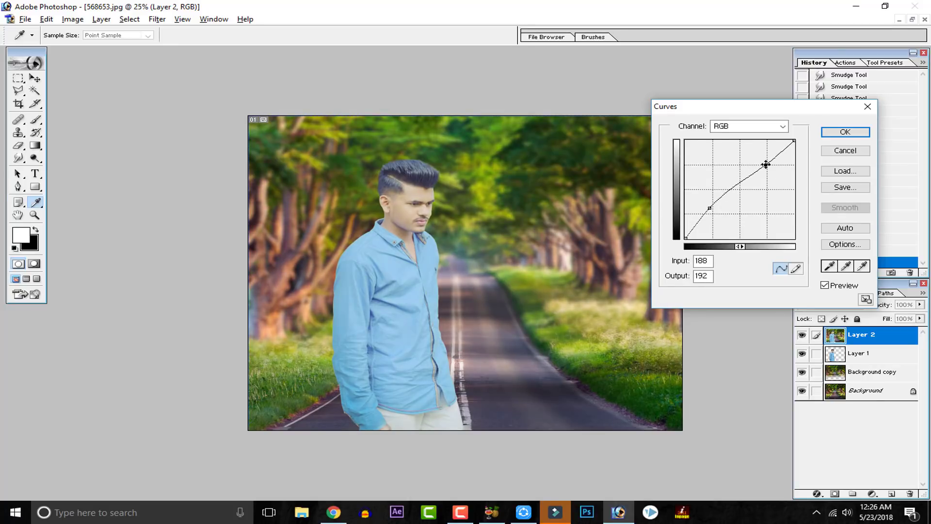
drag(711, 209, 715, 210)
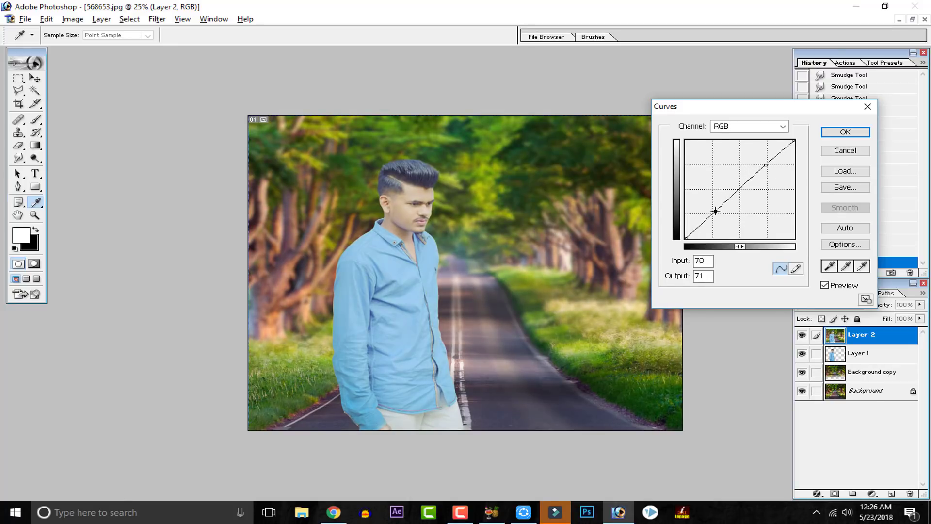
mouse_move(766, 163)
mouse_down()
mouse_move(764, 151)
mouse_move(764, 163)
mouse_up()
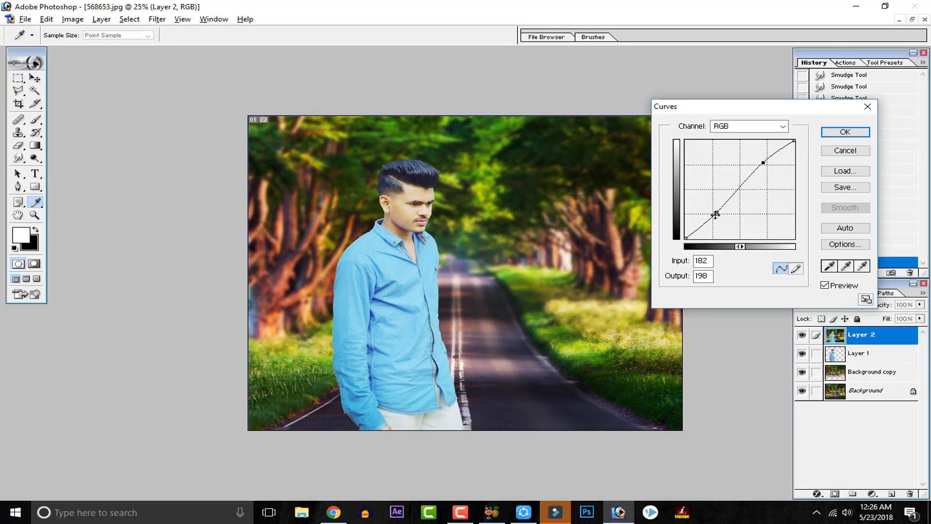
drag(717, 213, 713, 210)
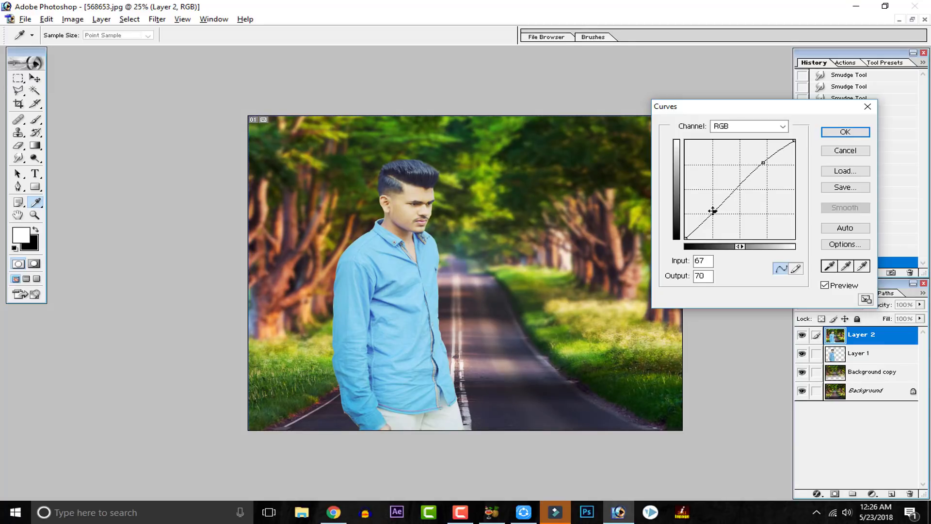
Step: Lower the Red channel's midtones from input 109 to output 101 and the Green channel's from input 104 to output 100
click(772, 127)
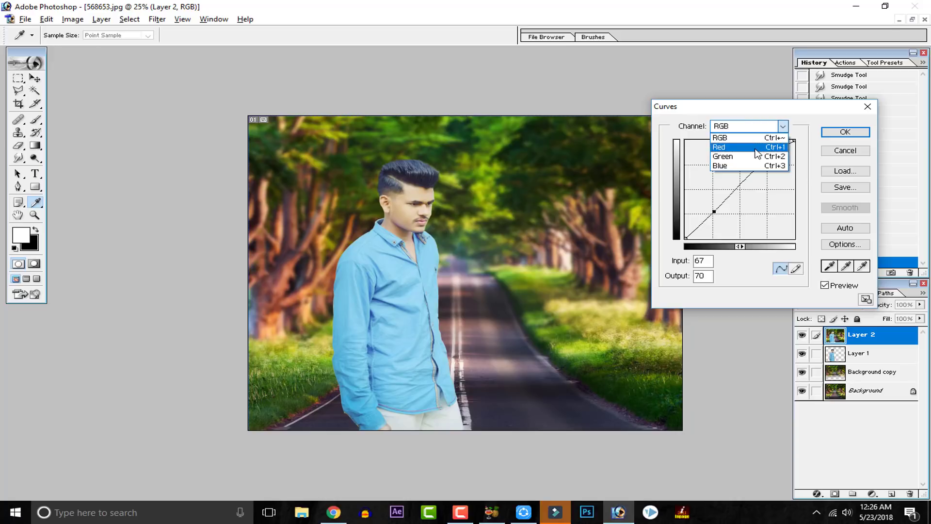
click(723, 147)
mouse_move(733, 199)
mouse_down()
mouse_move(726, 195)
mouse_move(732, 200)
mouse_up()
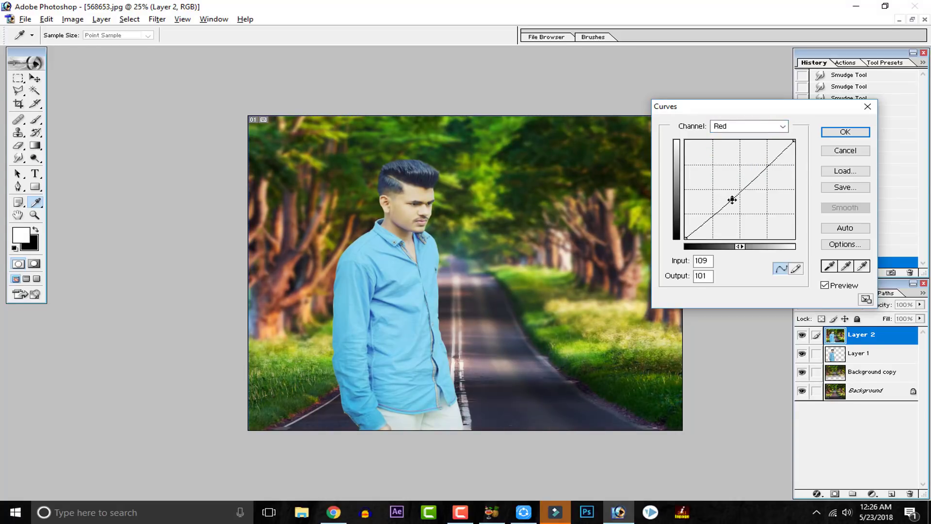
click(719, 127)
click(722, 158)
drag(732, 199, 730, 199)
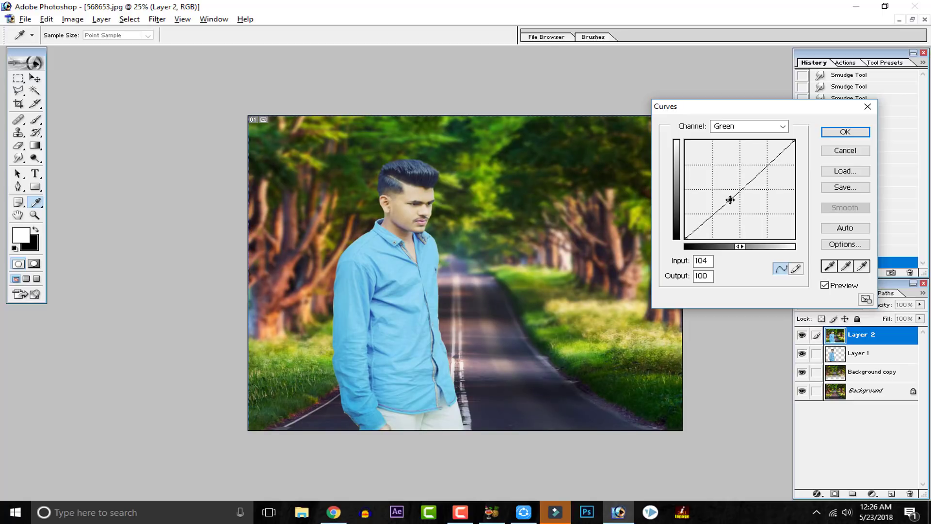
Step: Raise the Blue channel's midtones from input 109 to output 118, apply the Curves adjustment, and compare the image with and without Layer 2
click(748, 129)
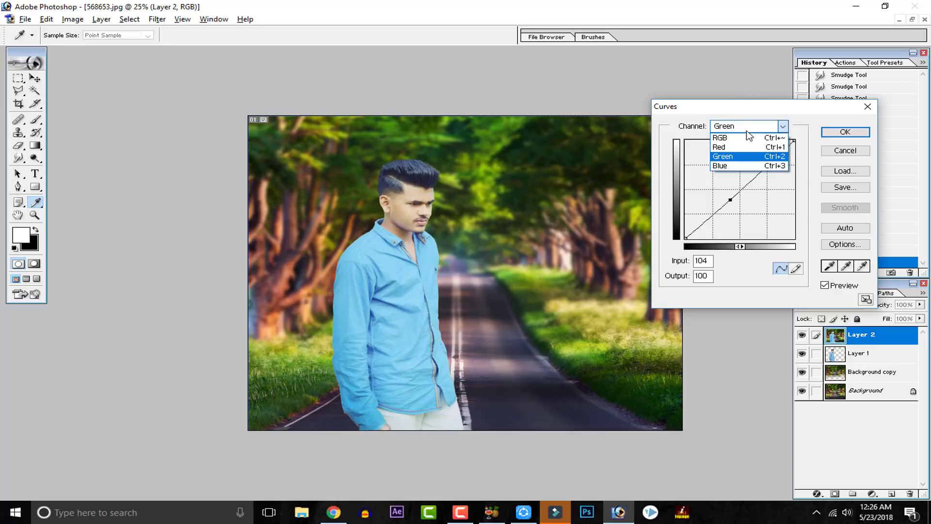
click(740, 166)
drag(736, 189, 732, 193)
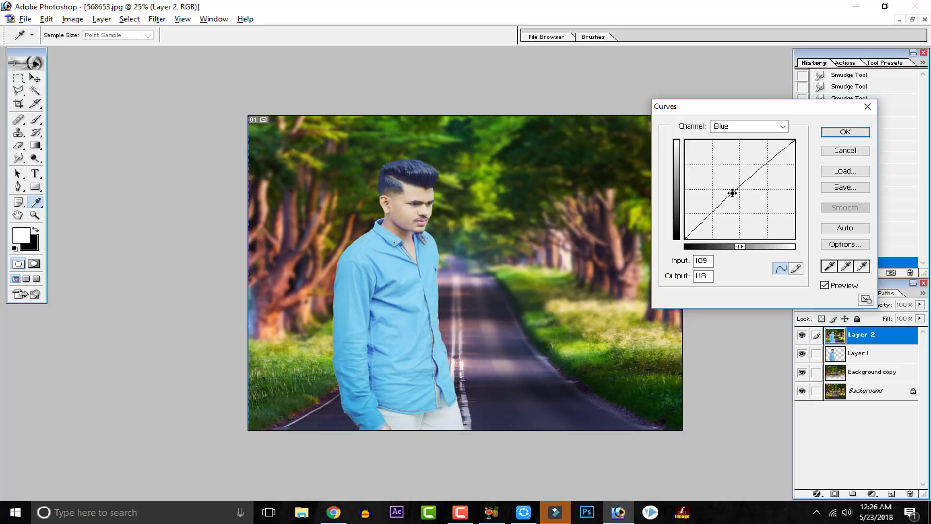
click(836, 132)
click(802, 336)
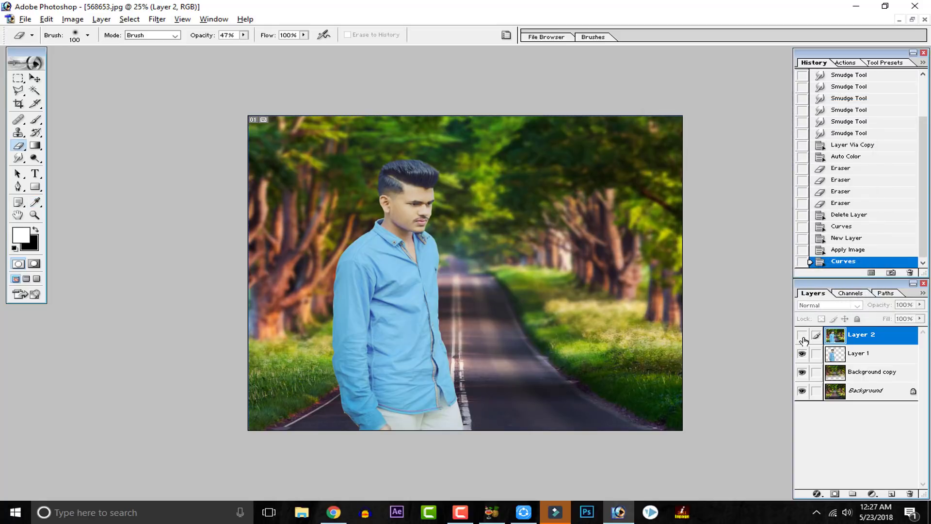
click(803, 336)
click(803, 335)
click(803, 336)
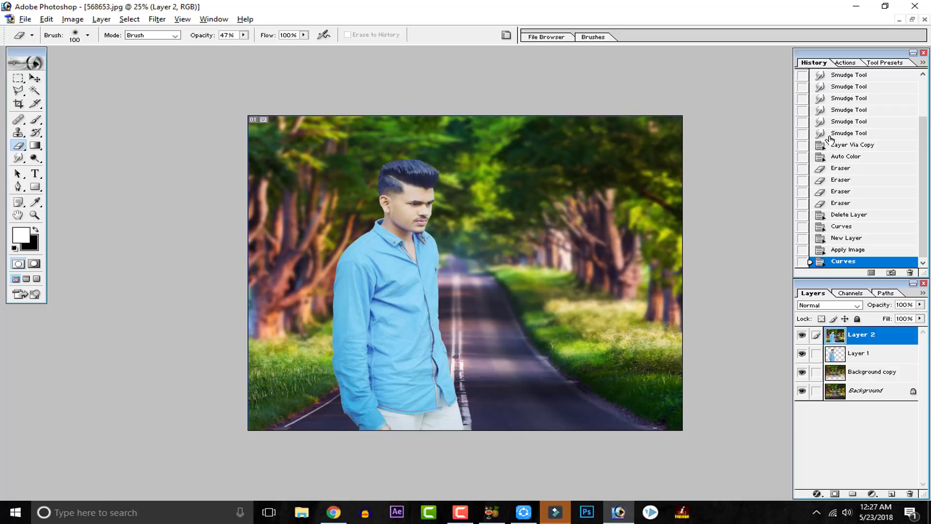
click(72, 19)
mouse_move(97, 49)
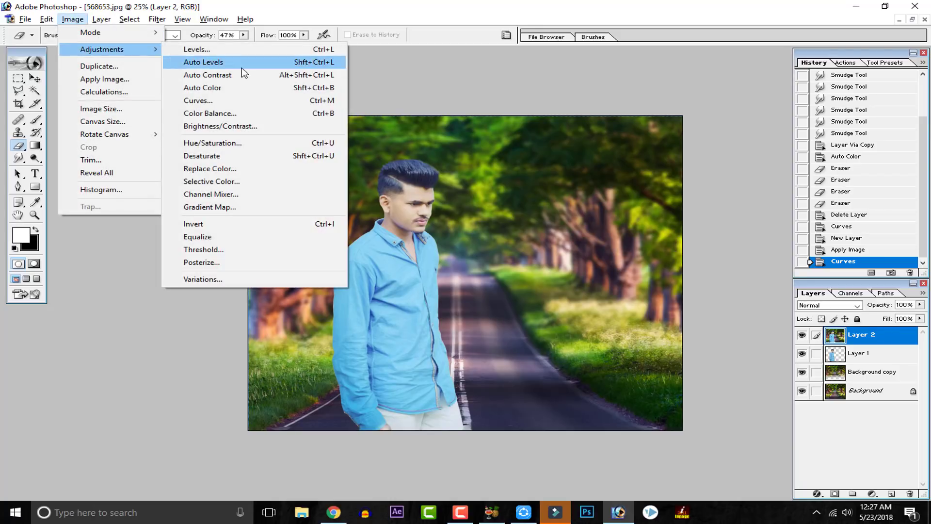
click(236, 50)
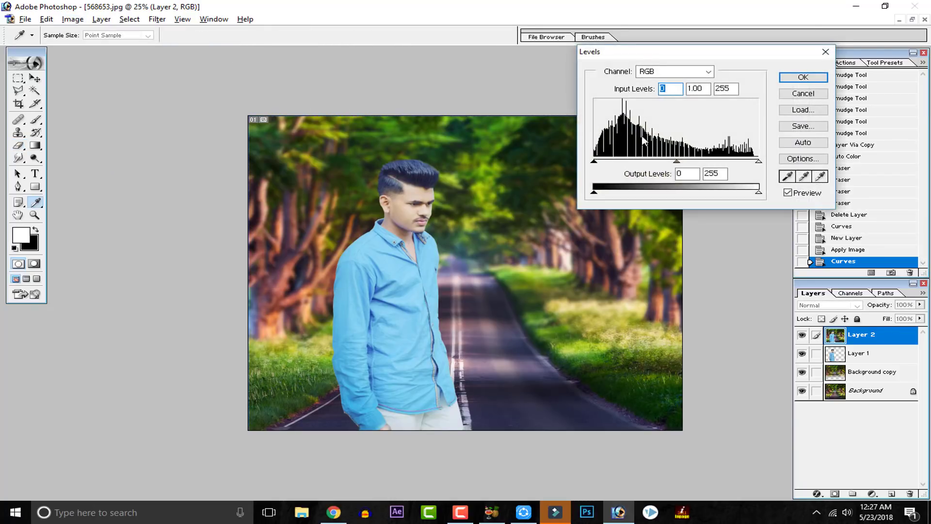
click(804, 143)
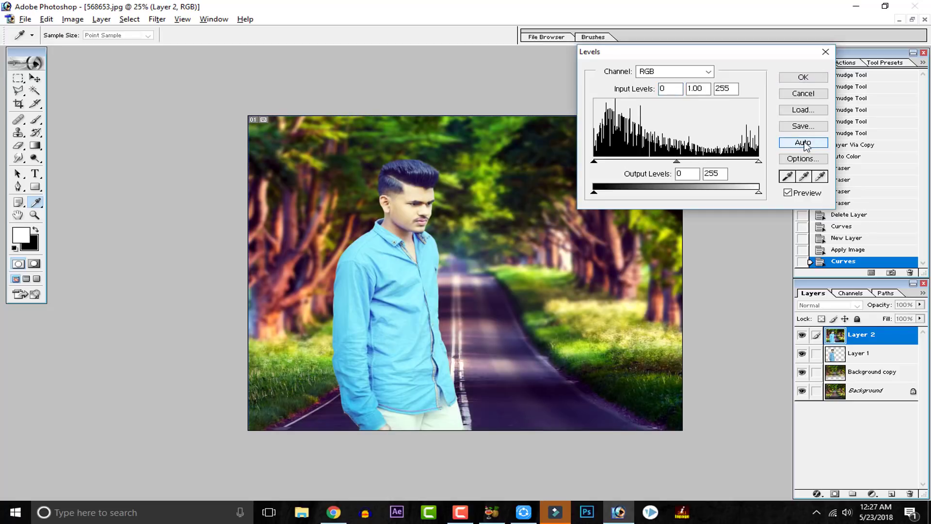
key(ctrl+z)
key(ctrl+z)
mouse_move(678, 163)
mouse_down()
mouse_move(649, 161)
mouse_move(684, 162)
mouse_up()
key(ctrl+z)
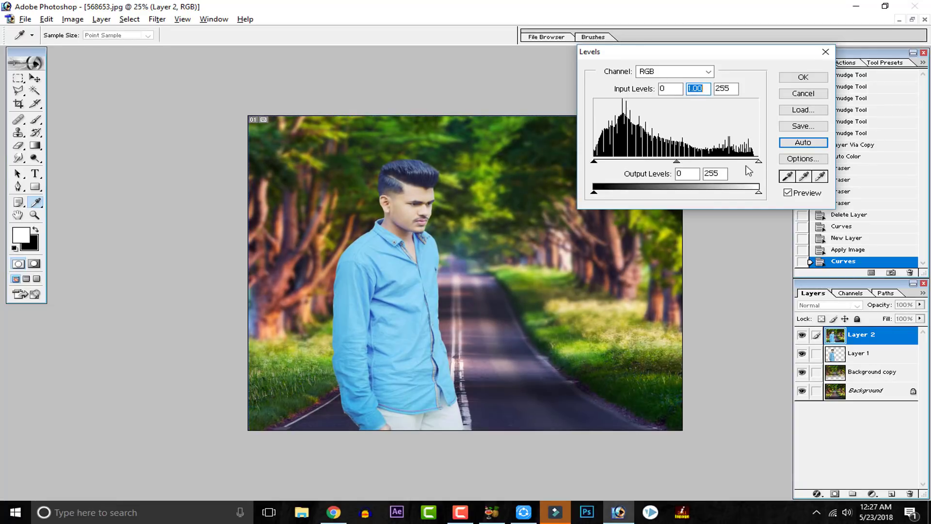
mouse_move(761, 163)
mouse_down()
mouse_move(743, 162)
mouse_move(761, 163)
mouse_up()
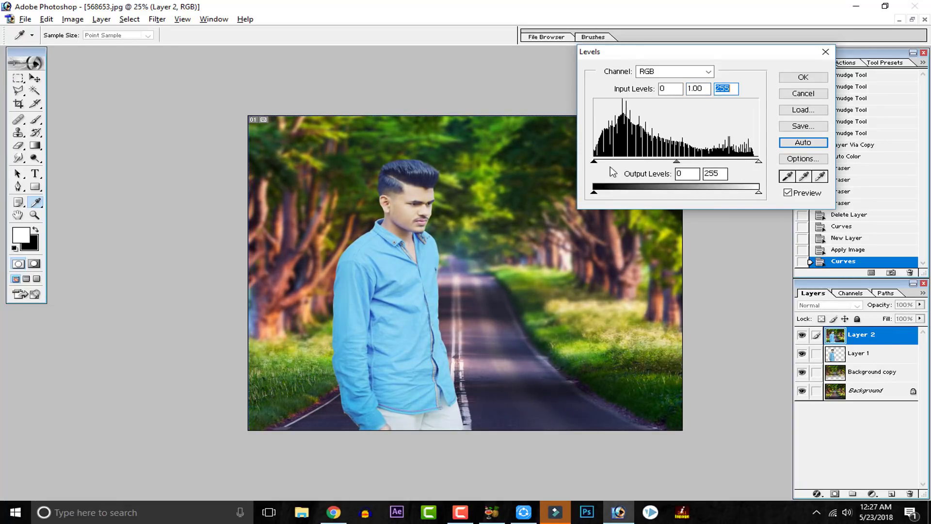
drag(594, 161, 595, 193)
mouse_move(759, 193)
mouse_down()
mouse_move(751, 195)
mouse_move(760, 193)
mouse_up()
click(825, 93)
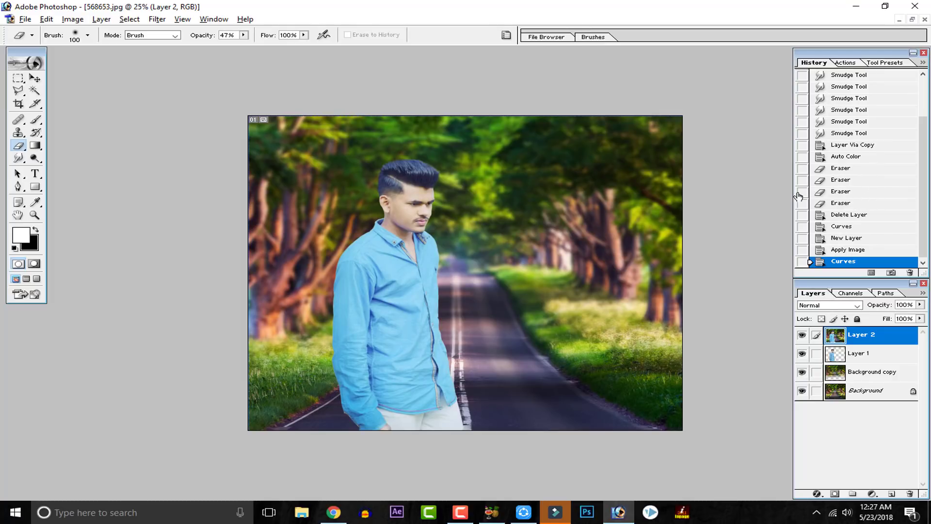
Step: Add a new layer above Layer 2 and set the foreground color to orange FFAE00
click(891, 494)
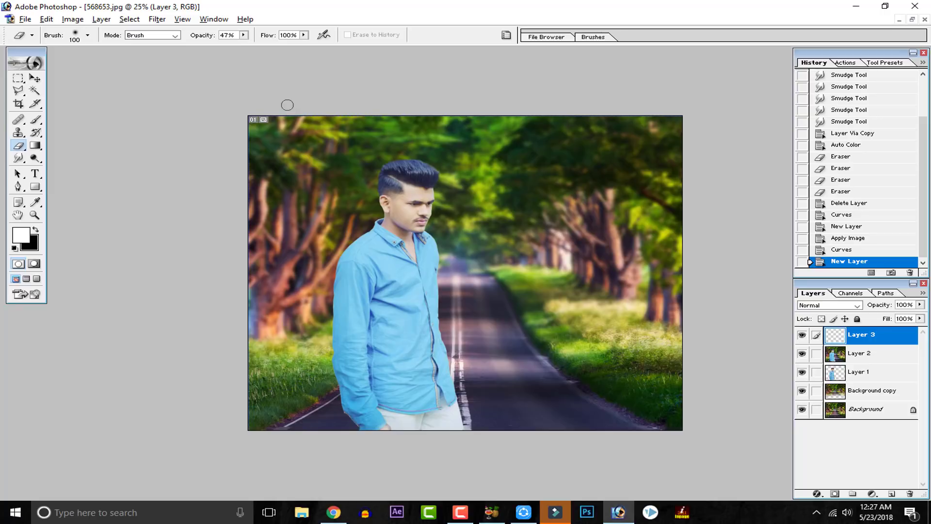
click(20, 237)
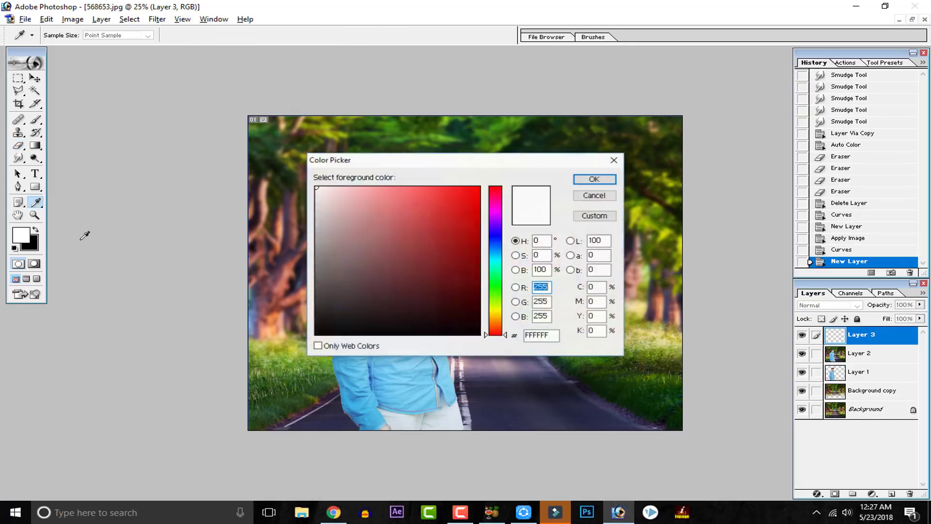
drag(498, 310, 495, 318)
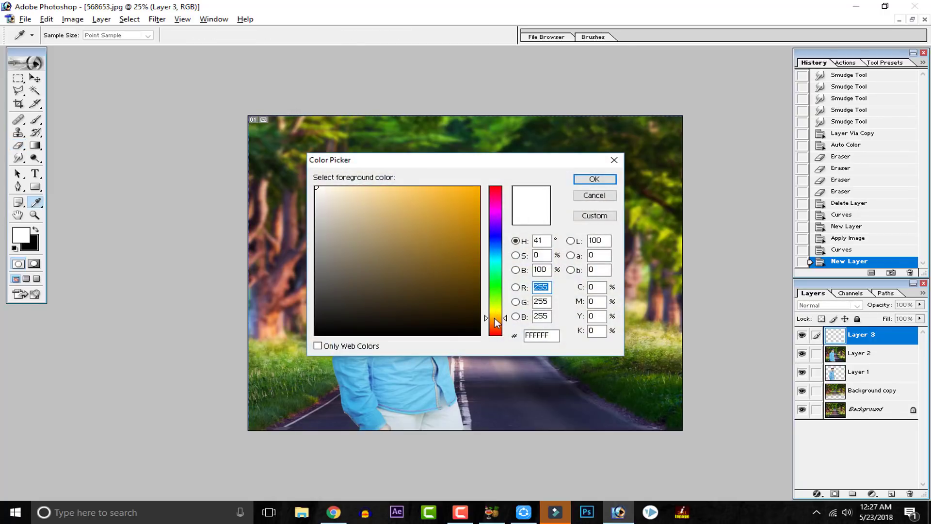
click(447, 218)
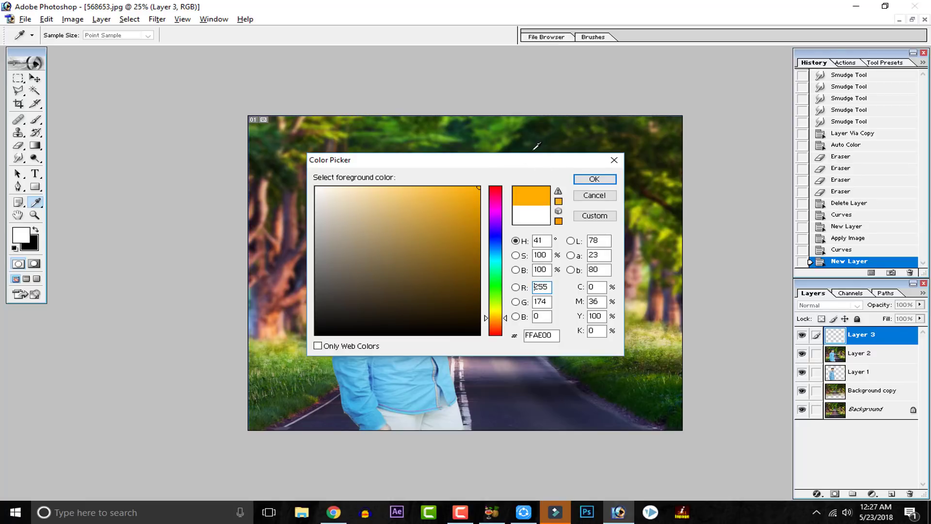
click(575, 179)
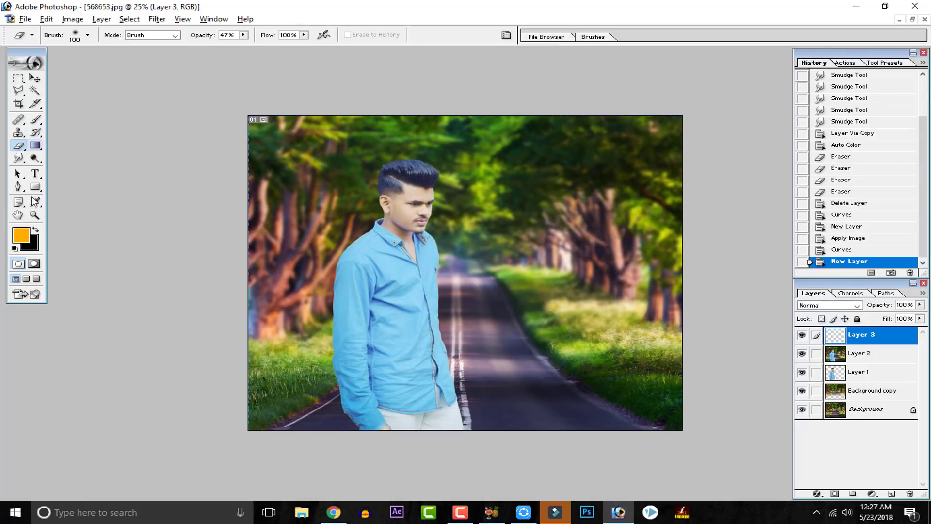
click(34, 202)
click(19, 236)
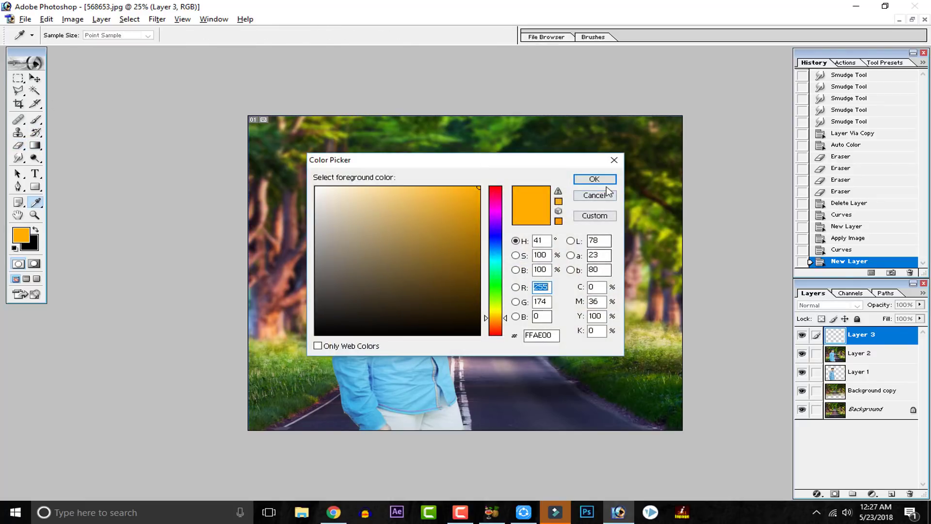
click(595, 179)
Step: Paint an orange glow over the middle of the road on Layer 3 with a soft round brush enlarged to 1600 px
click(35, 120)
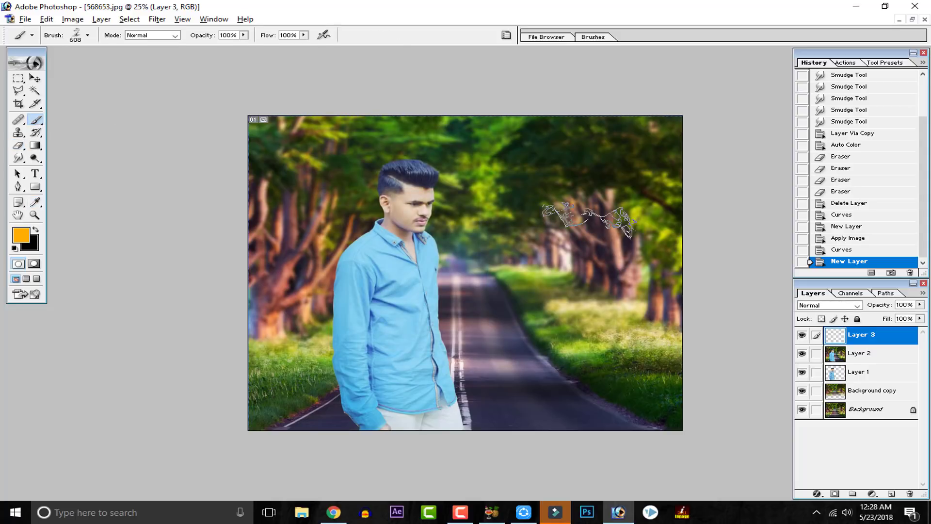
click(87, 36)
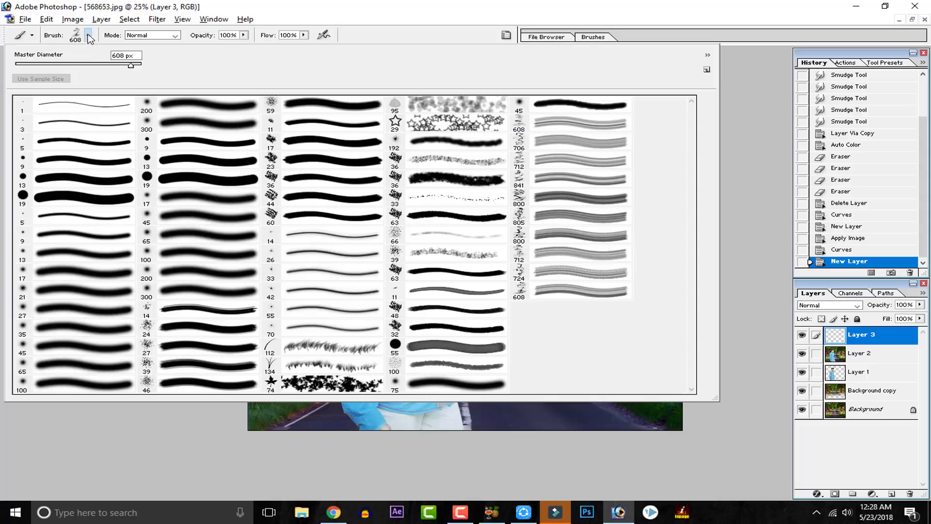
click(68, 199)
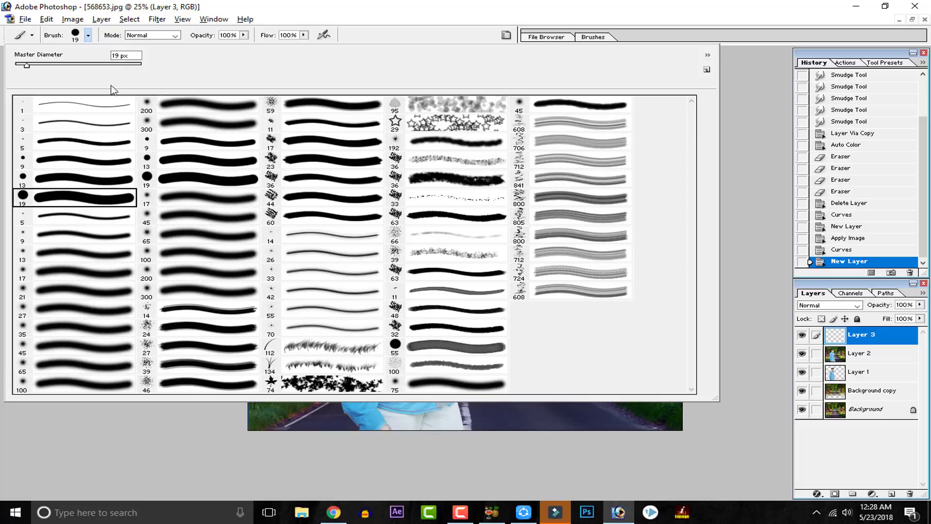
click(59, 328)
click(725, 205)
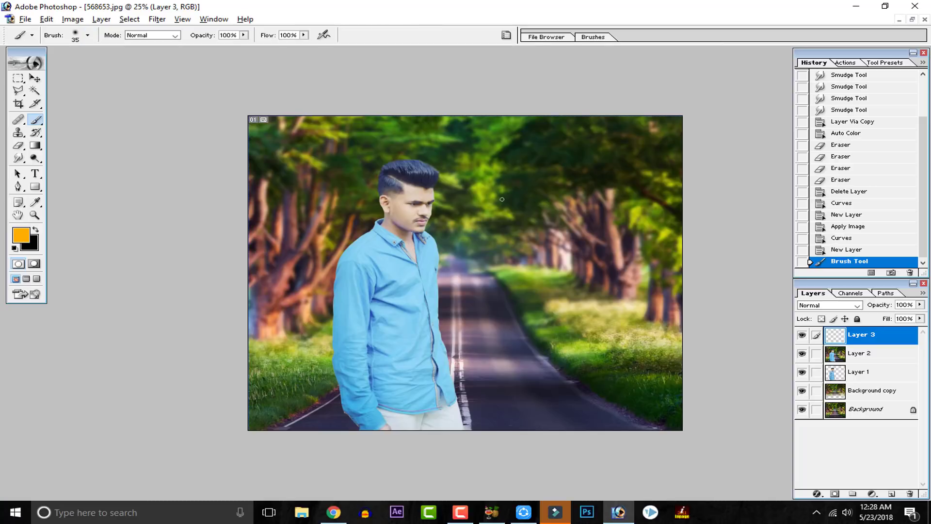
key(bracketright)
key(bracketright)
key(bracketright)
key(bracketright)
key(bracketright)
key(bracketright)
key(bracketright)
key(bracketright)
key(bracketright)
key(bracketright)
key(bracketright)
key(bracketright)
key(bracketright)
key(bracketright)
key(bracketright)
key(bracketright)
key(bracketright)
key(bracketright)
key(bracketright)
key(bracketright)
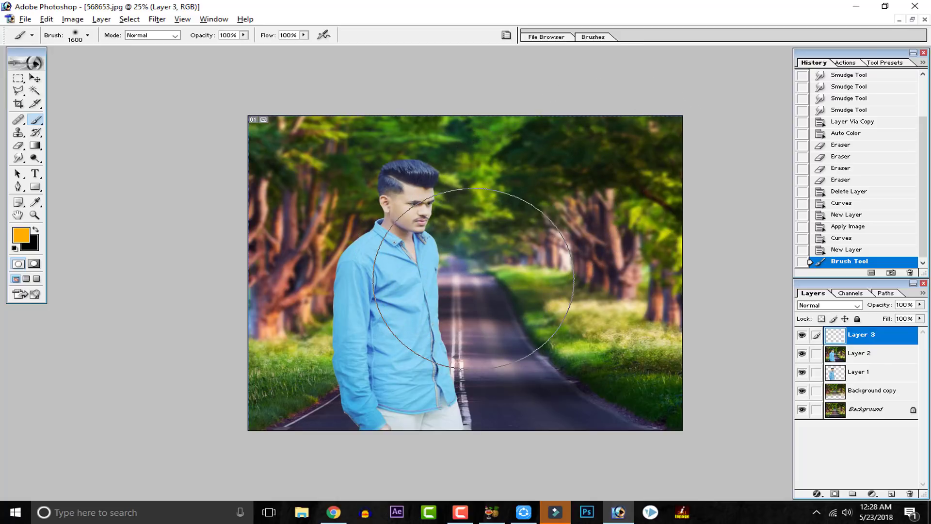
click(474, 279)
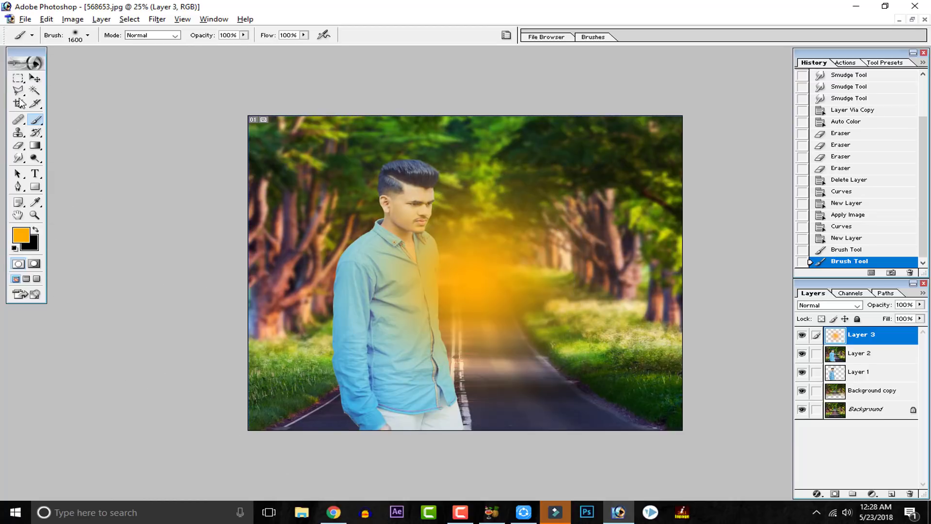
Step: Move the orange glow up to the far end of the road and set Layer 3's blending mode to Soft Light
click(35, 78)
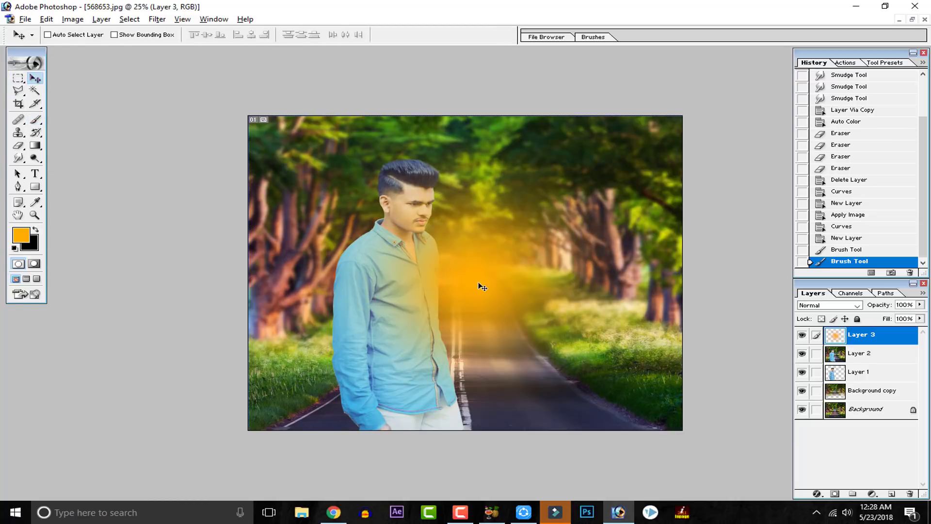
drag(481, 286, 484, 254)
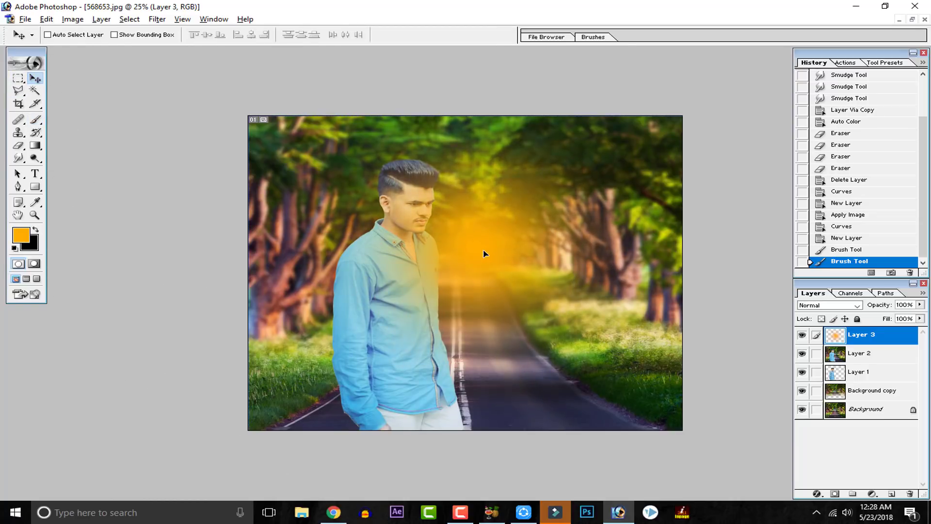
click(813, 306)
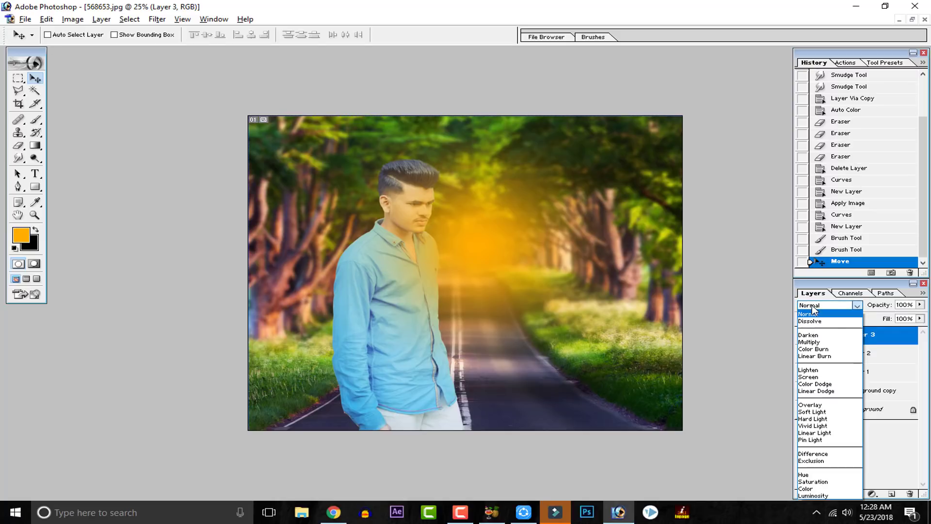
click(814, 314)
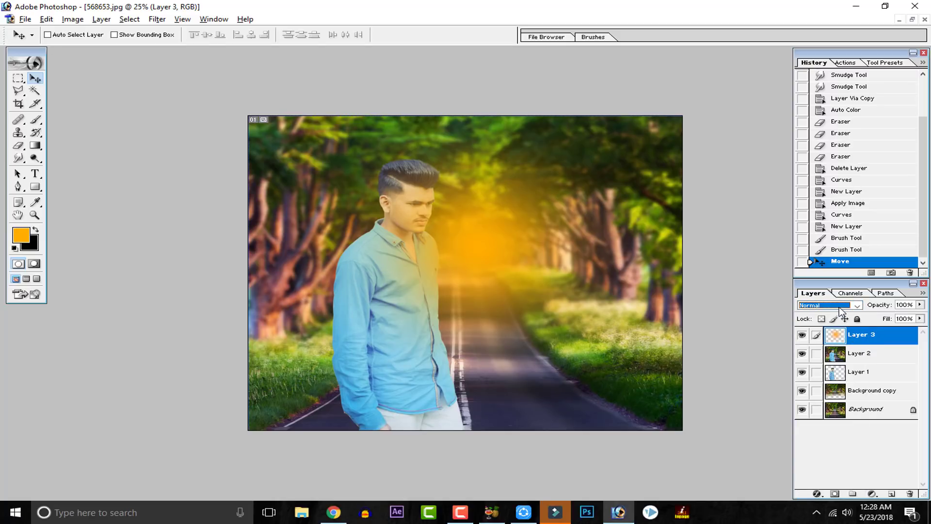
click(842, 312)
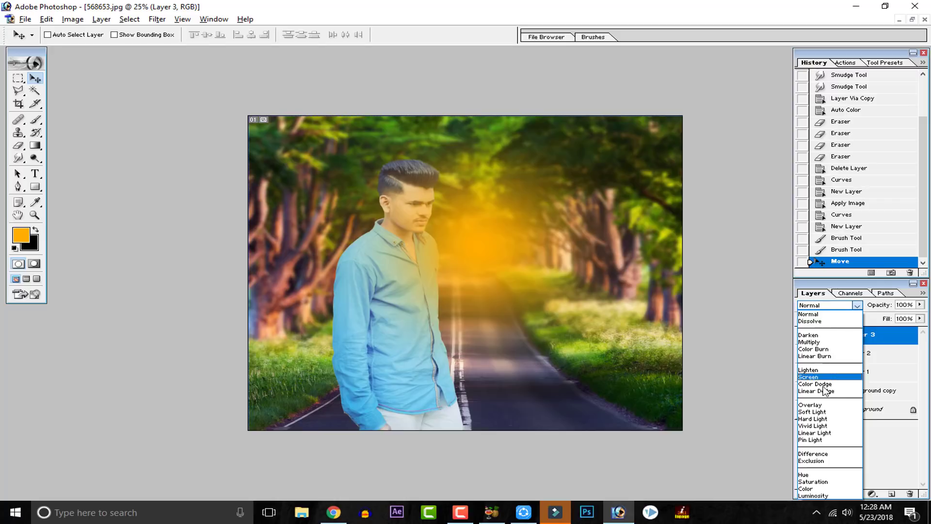
click(819, 412)
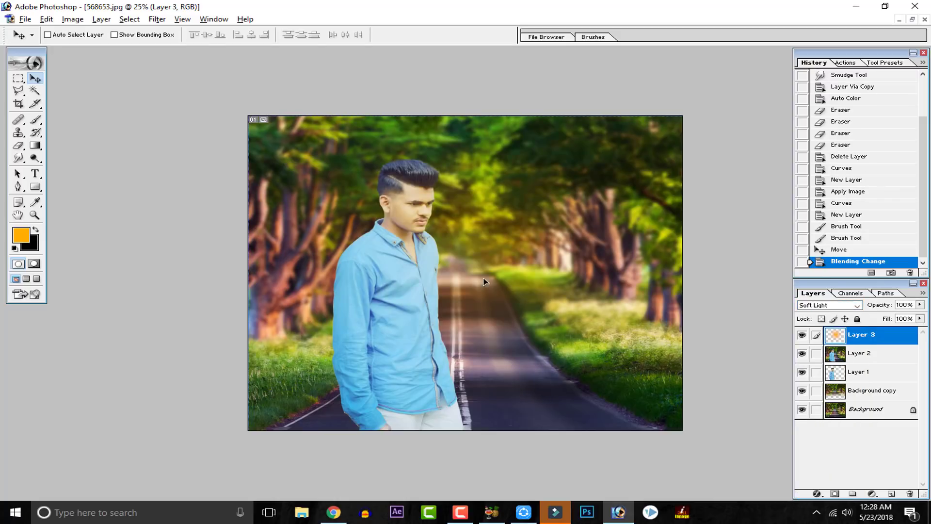
Step: Move the glow onto the trees in the image's upper-right corner and scale it proportionally to 354.6%
drag(484, 276, 636, 184)
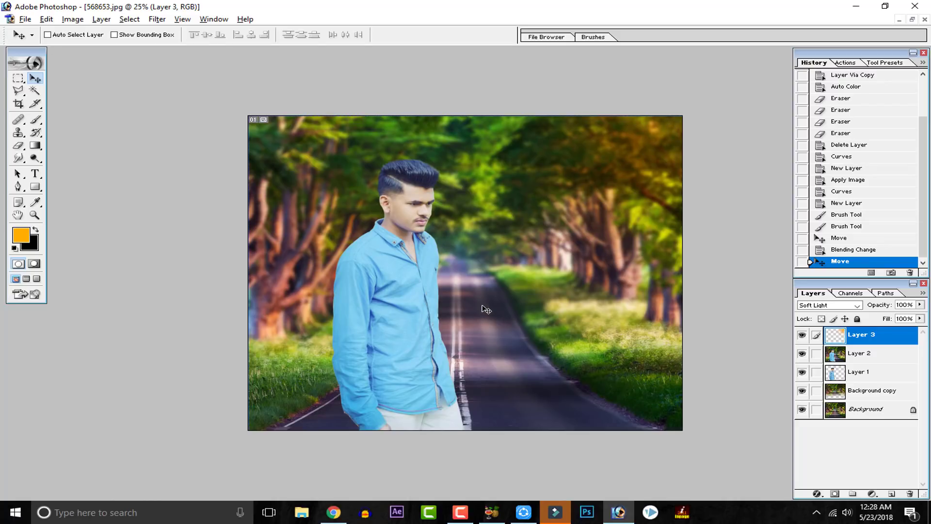
key(ctrl+t)
drag(435, 290, 74, 433)
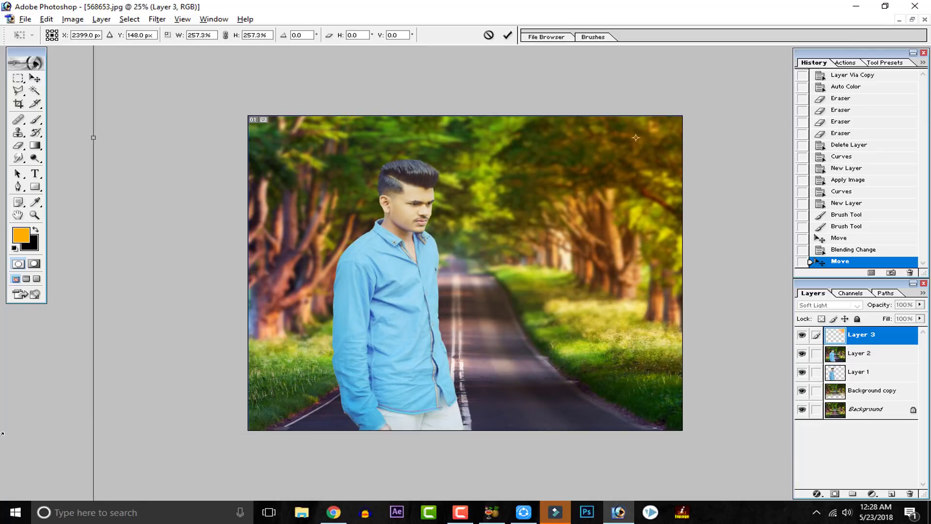
key(ctrl+minus)
key(ctrl+minus)
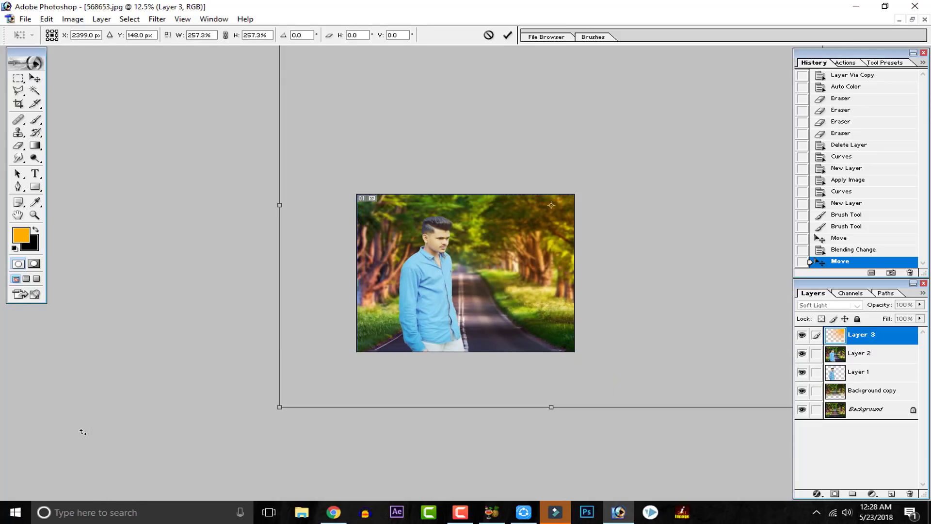
drag(277, 408, 177, 483)
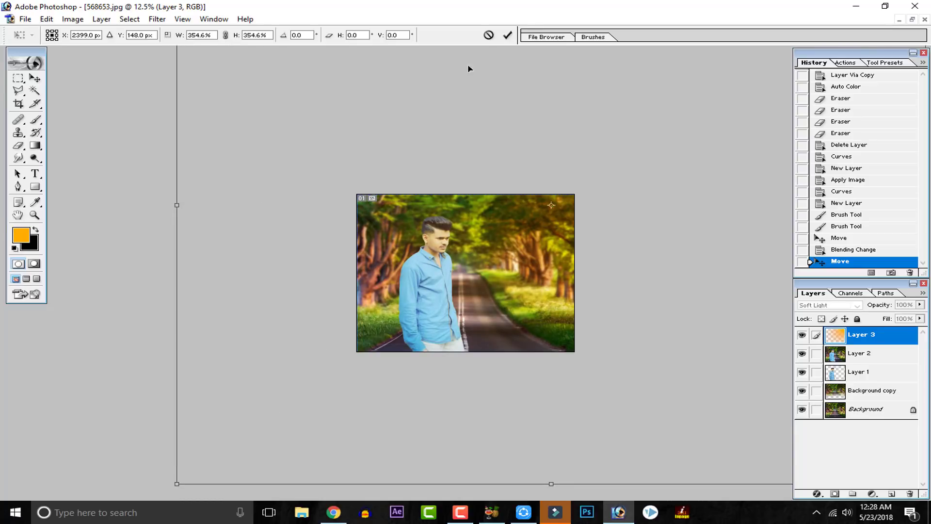
click(506, 35)
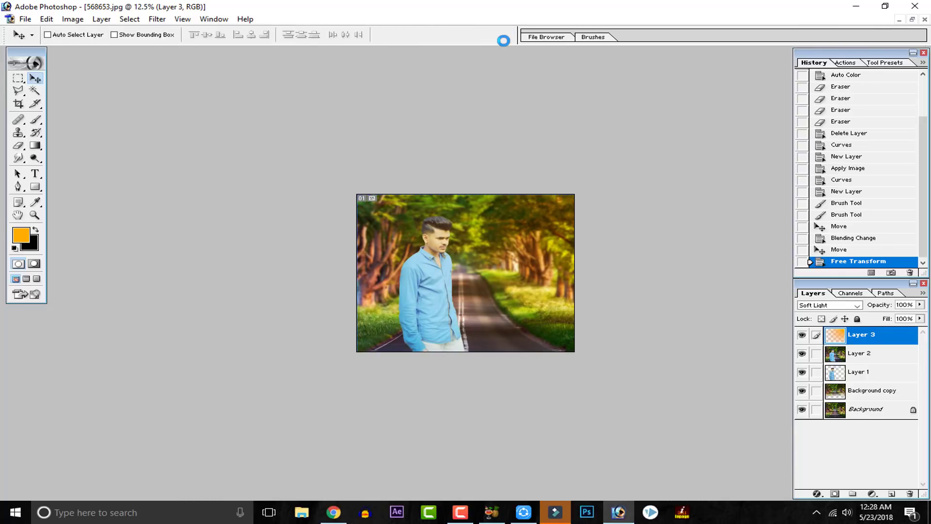
key(ctrl+plus)
key(ctrl+plus)
key(ctrl+plus)
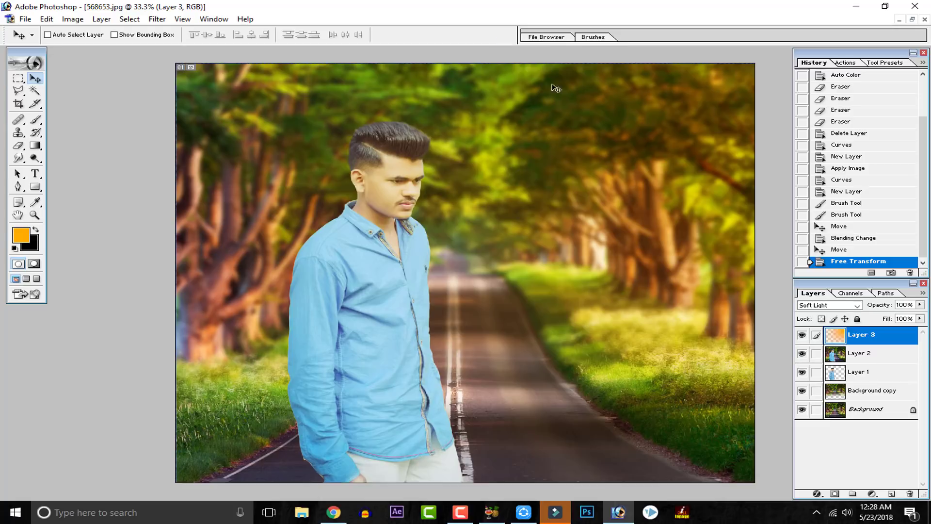
Step: Compare the image with and without Layer 3, trying its opacity slider and leaving the layer at 100%
click(803, 336)
click(803, 335)
click(920, 304)
mouse_move(920, 316)
mouse_down()
mouse_move(895, 318)
mouse_move(927, 322)
mouse_up()
click(892, 407)
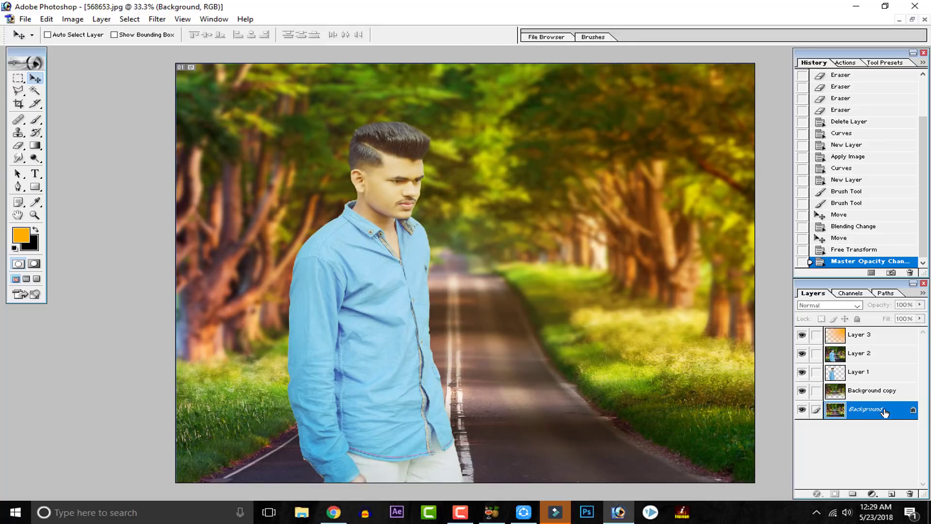
click(803, 336)
click(803, 335)
click(803, 335)
click(803, 335)
click(855, 341)
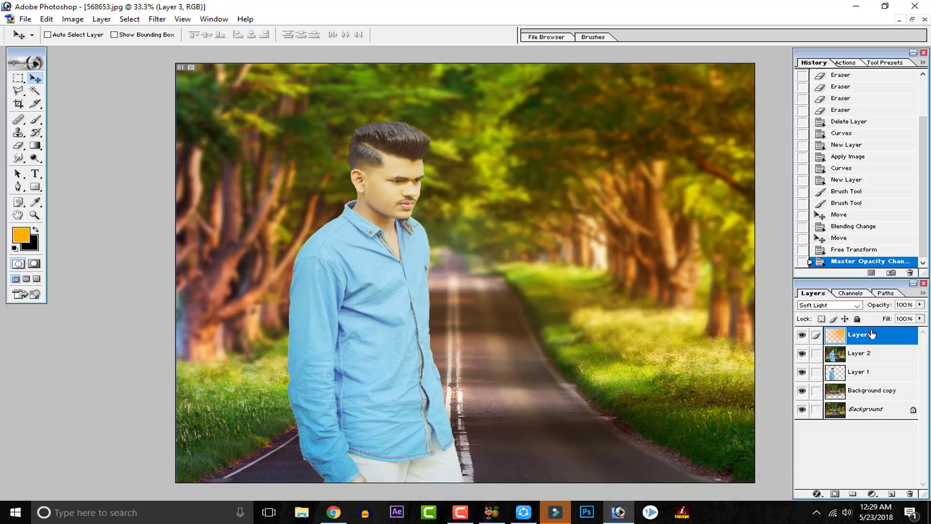
Step: Inspect the whole composite, then the man's face and hair up close
key(ctrl+minus)
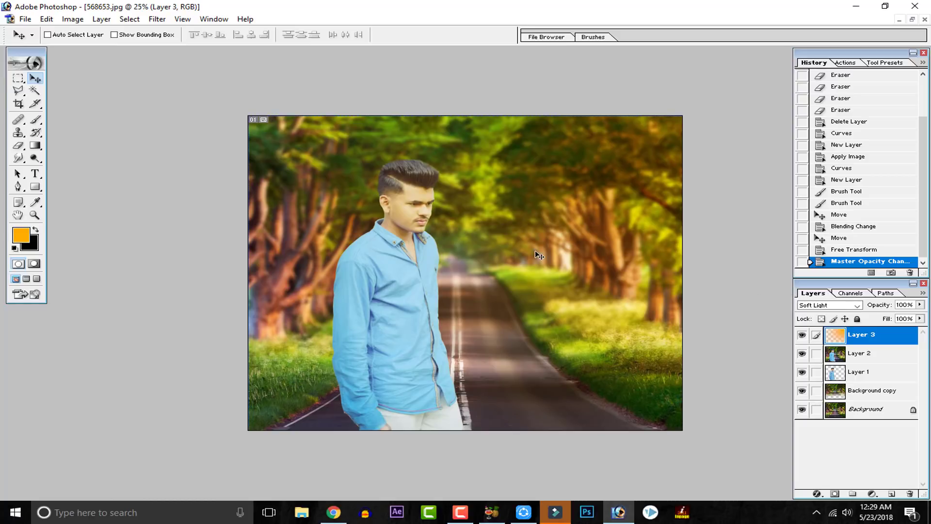
key(ctrl+plus)
key(ctrl+plus)
key(ctrl+plus)
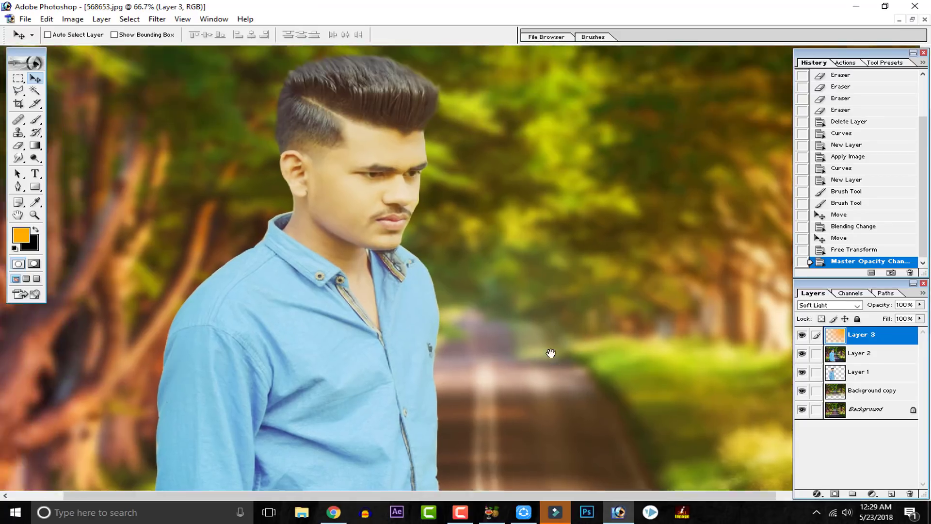
drag(551, 354, 475, 353)
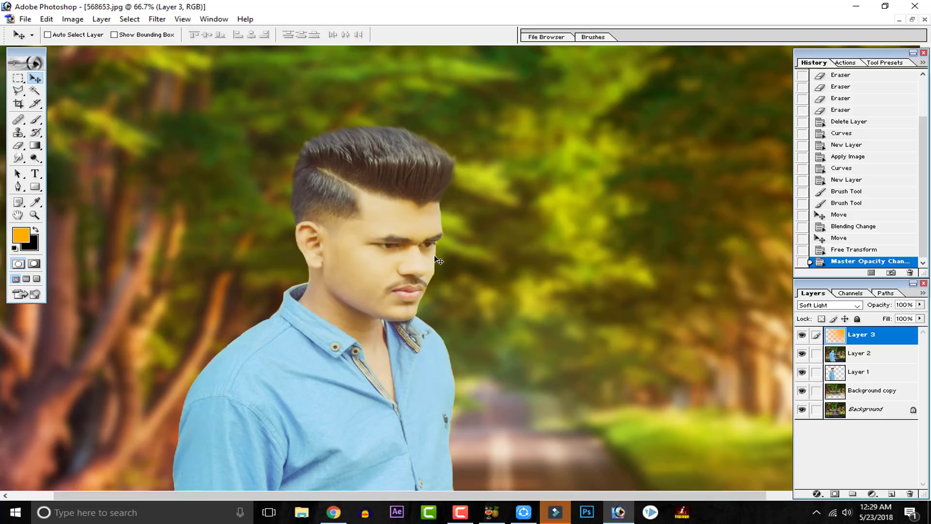
Step: Reset the painting colours to their defaults and swap them to make white the foreground colour
key(ctrl+minus)
key(ctrl+minus)
key(ctrl+minus)
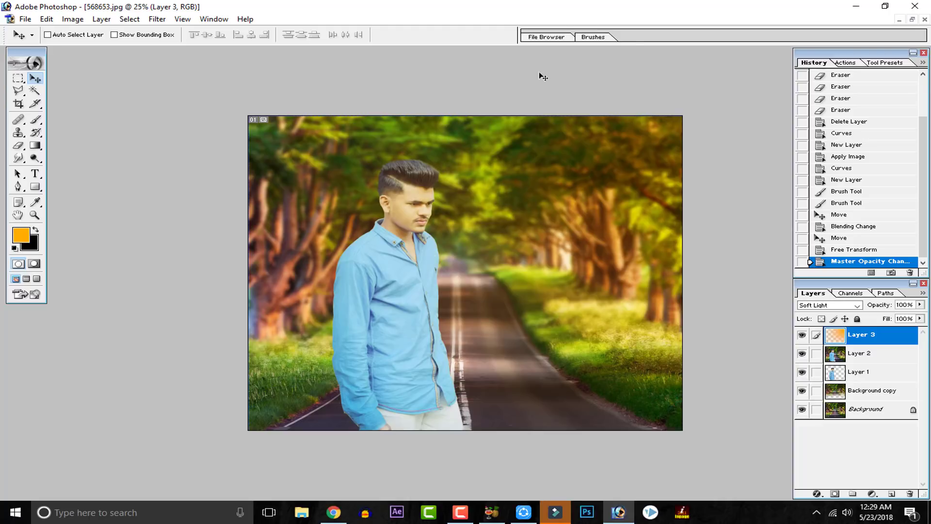
click(36, 229)
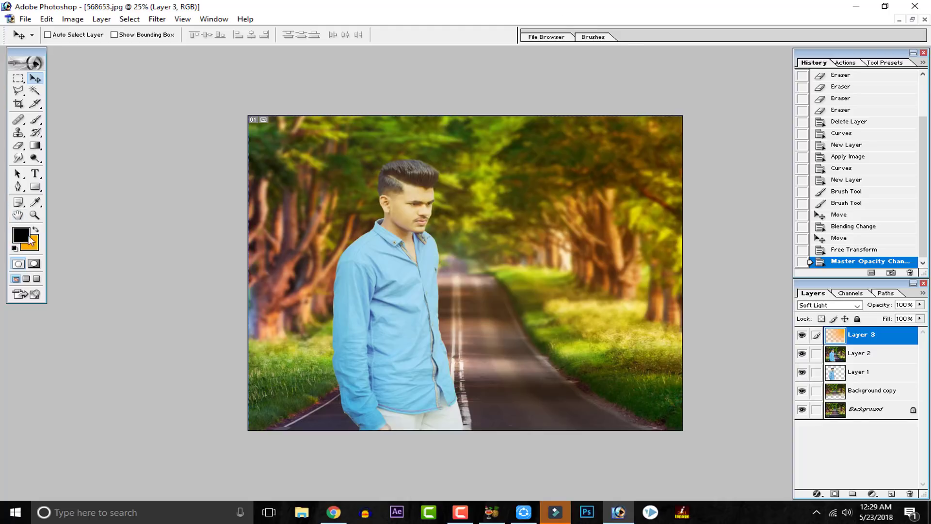
click(17, 248)
click(35, 230)
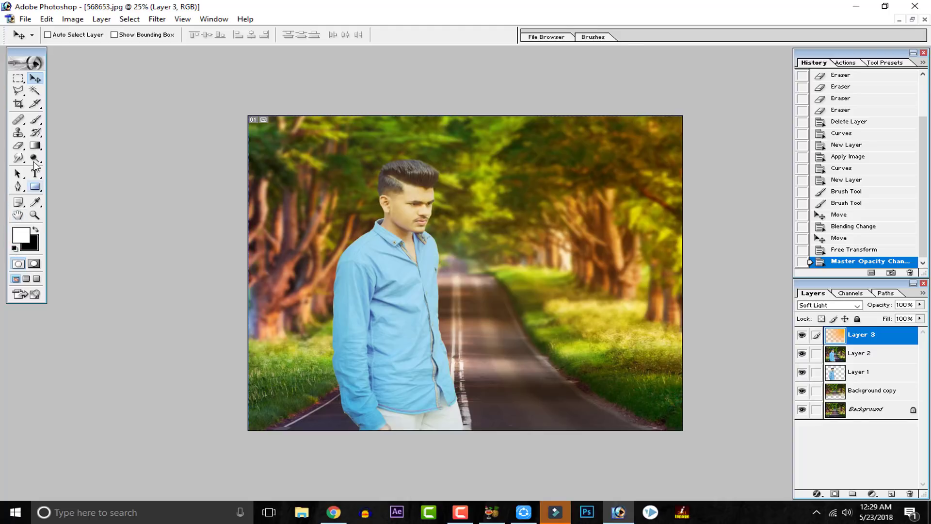
Step: Try white dabs on Layer 3 over the trees beside the road and the man's face with a 900-pixel brush
click(36, 119)
key(bracketleft)
key(bracketleft)
key(bracketleft)
key(bracketleft)
key(bracketleft)
key(bracketleft)
key(bracketleft)
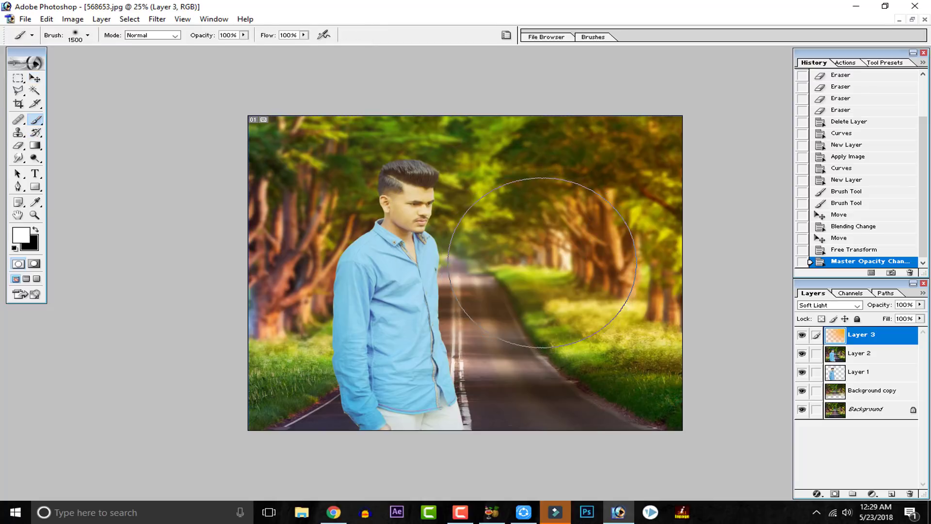
click(552, 257)
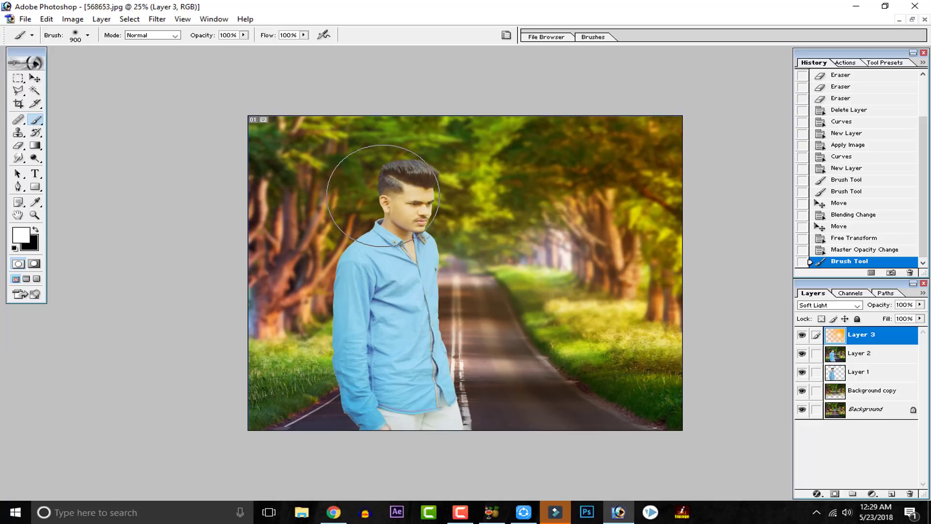
click(407, 213)
key(ctrl+z)
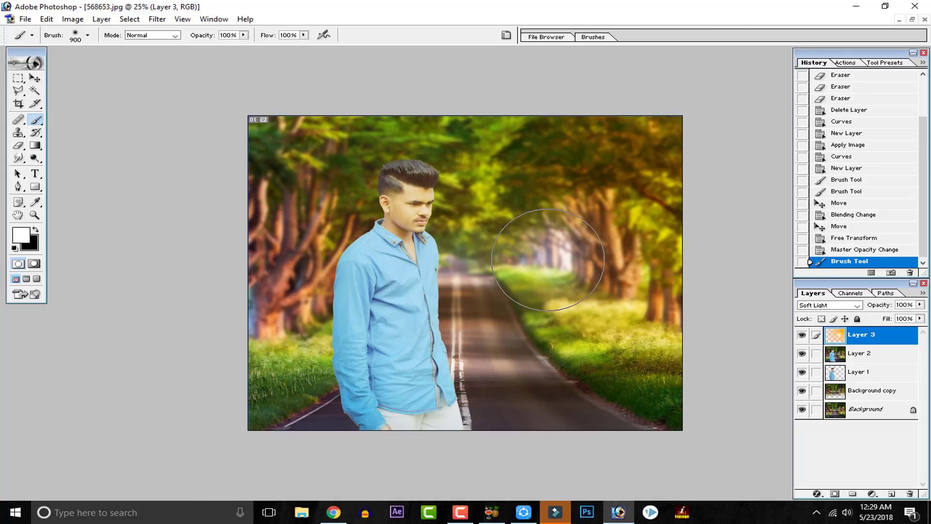
Step: Try erasing Layer 3's glow over the man's face at 47% opacity, and revert the image to its Free Transform history state
click(18, 145)
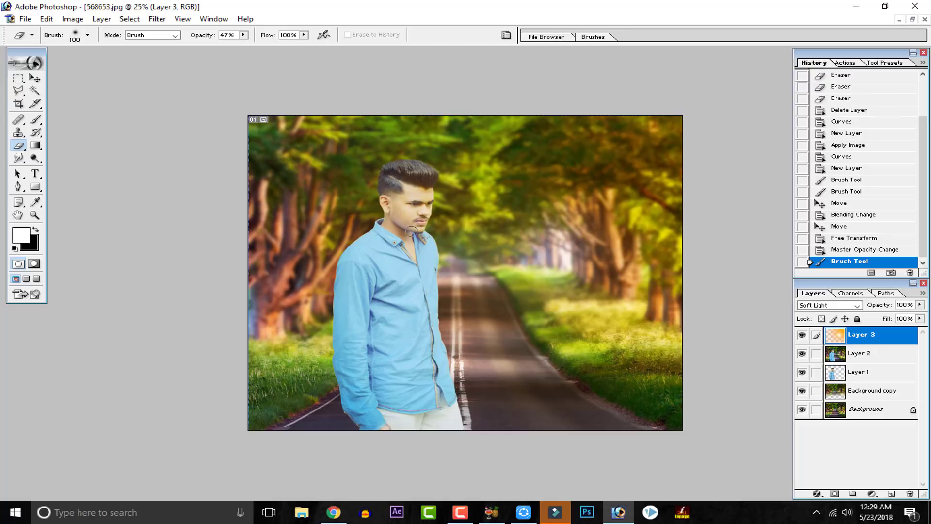
drag(411, 234, 412, 200)
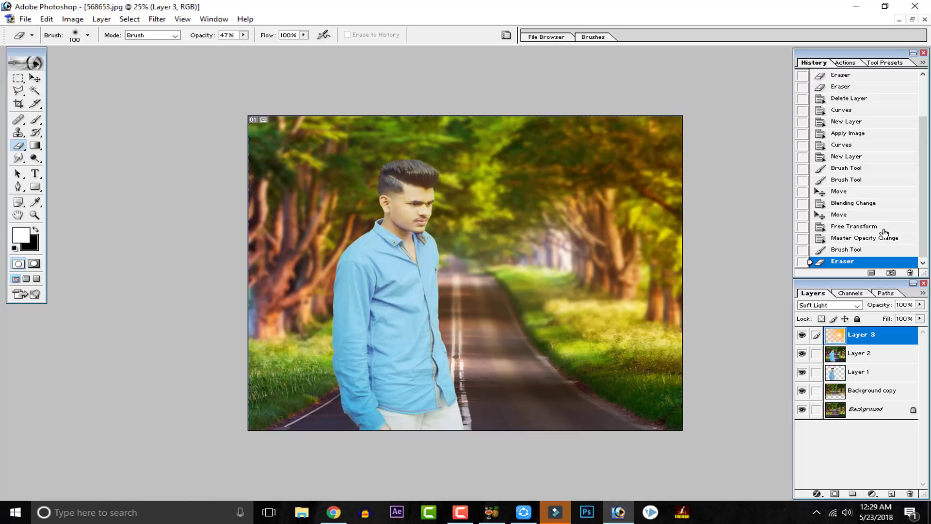
click(875, 238)
click(876, 227)
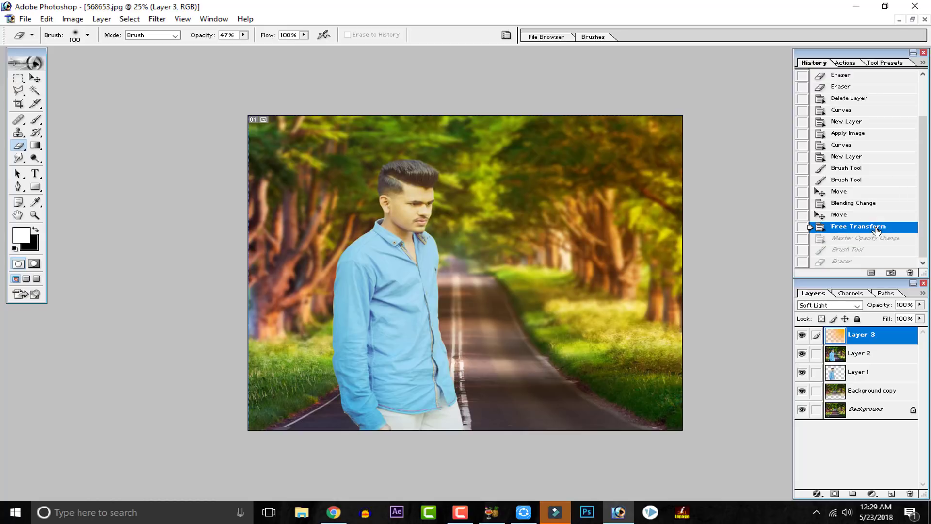
click(870, 215)
click(867, 226)
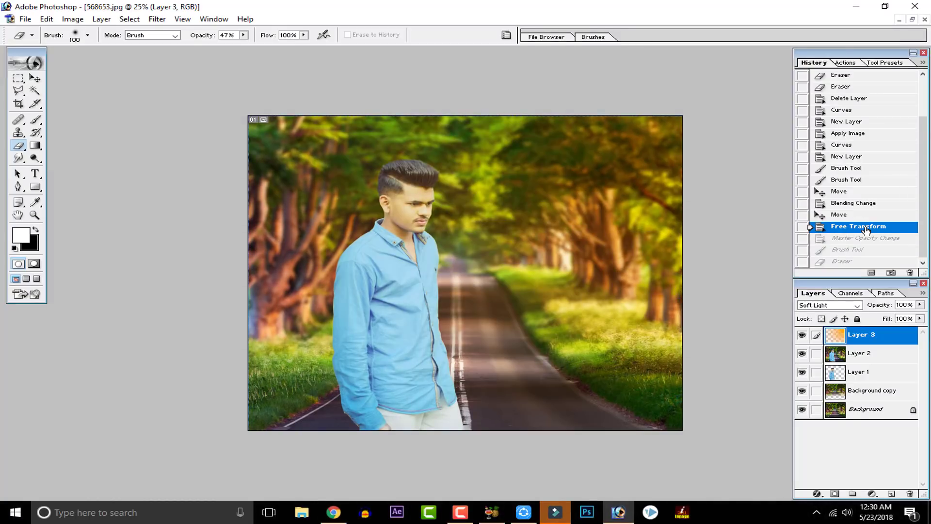
Step: Try Layer 3 in Normal blending mode and restore it to Soft Light
click(844, 305)
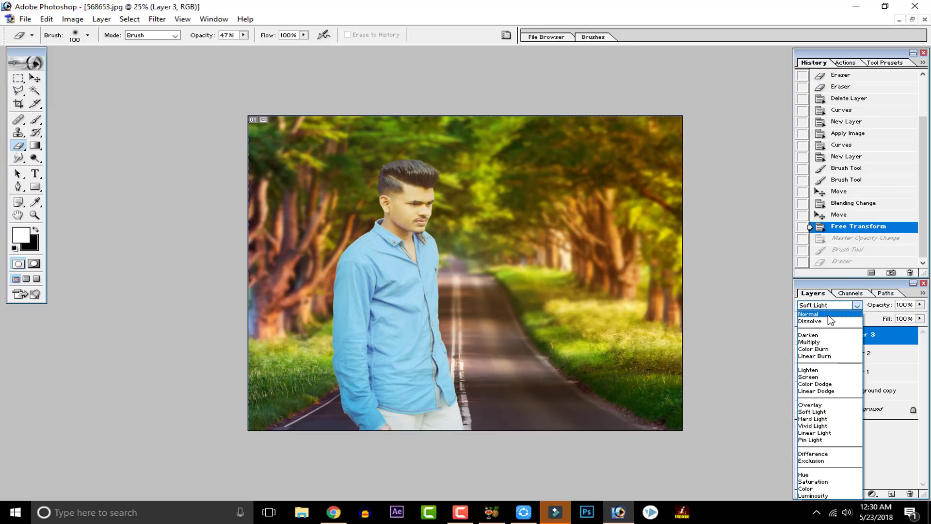
click(830, 316)
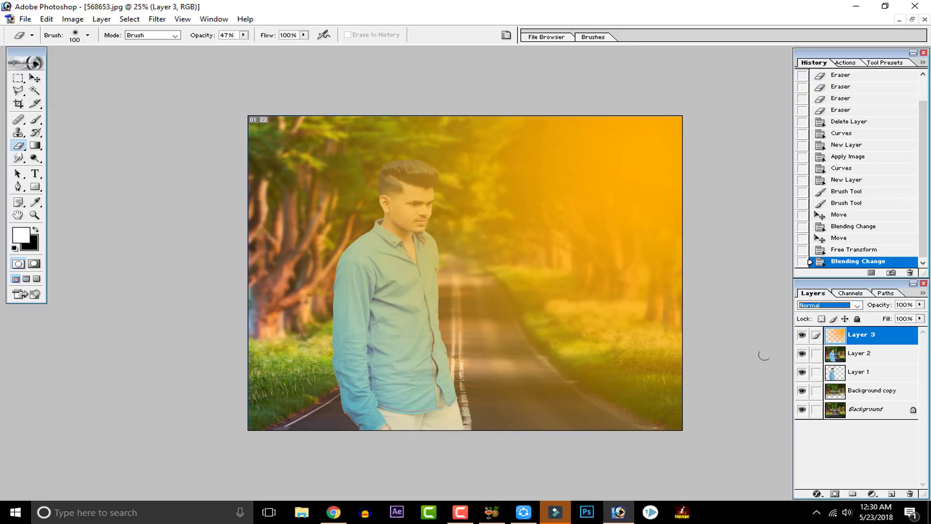
click(856, 305)
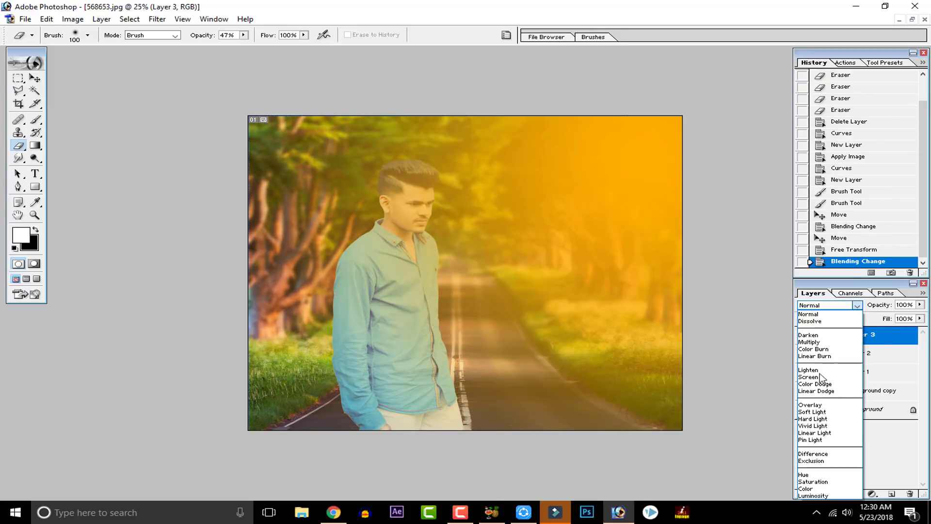
click(825, 412)
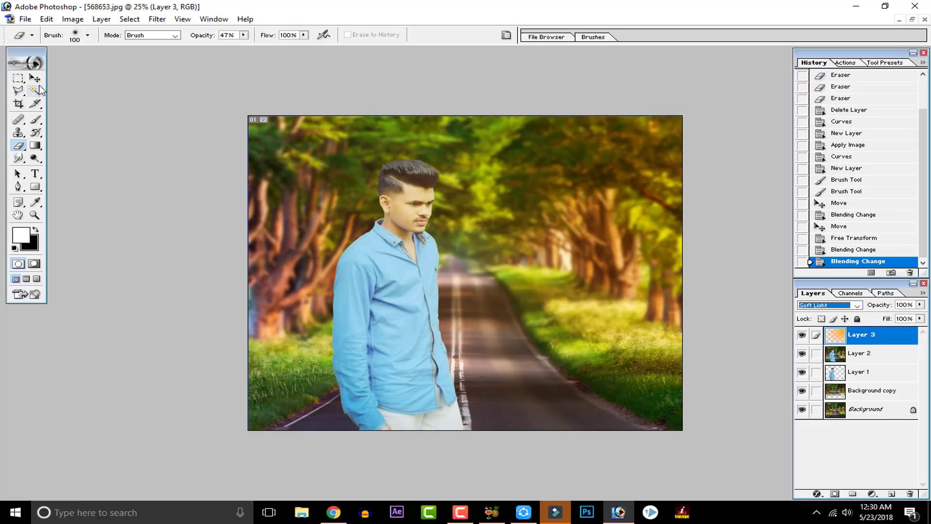
Step: Try shifting the orange glow on Layer 3 and undo the move
click(35, 78)
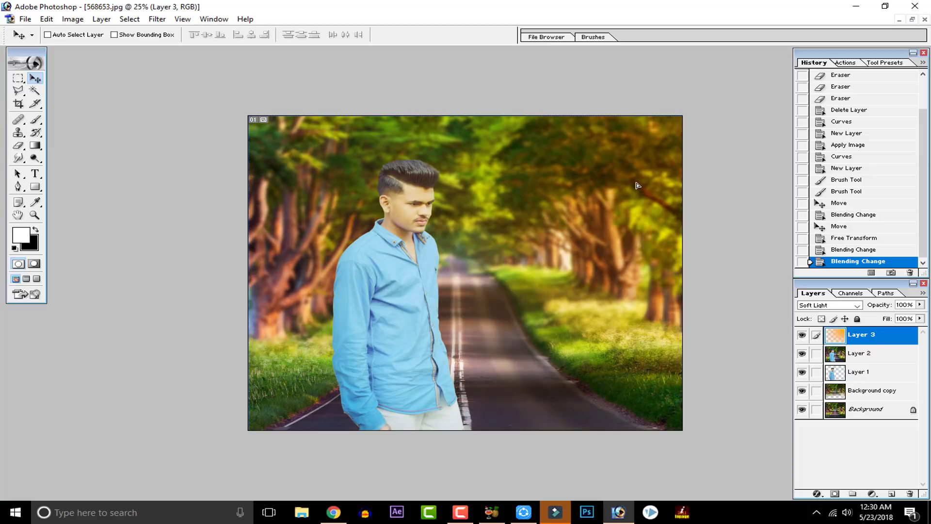
drag(636, 219, 636, 219)
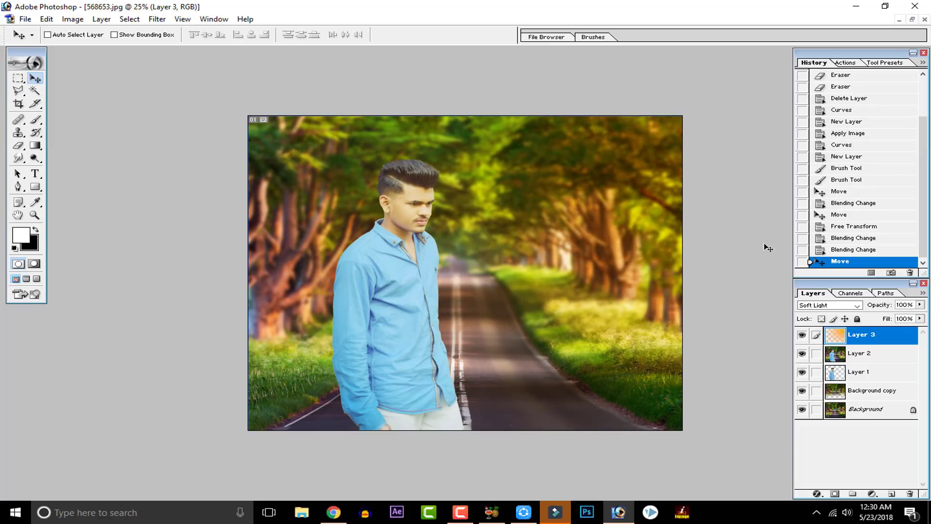
key(ctrl+z)
key(ctrl+minus)
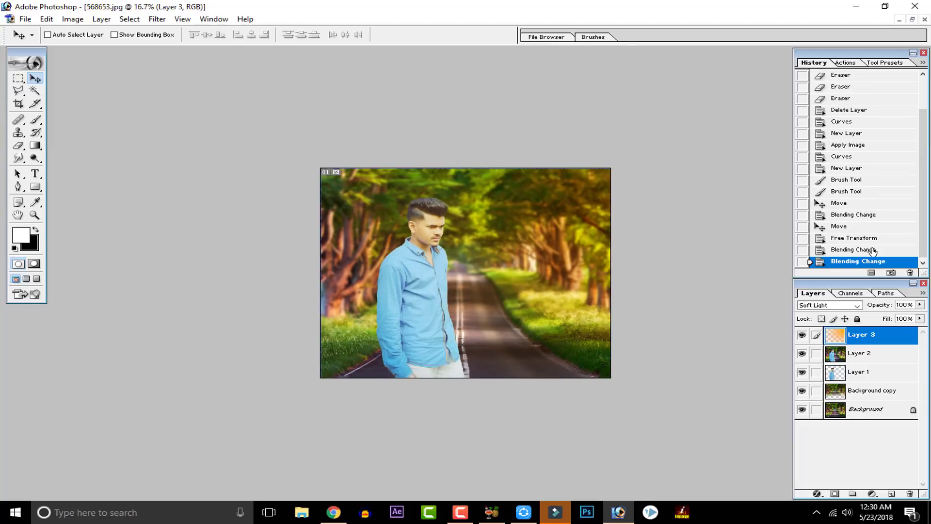
key(ctrl+plus)
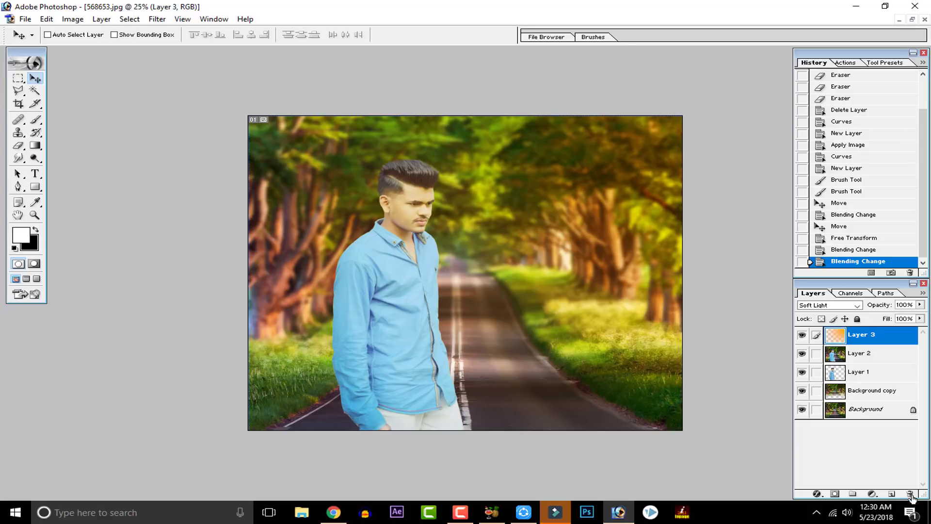
Step: Add a new layer above Layer 3 and apply the merged image to it with Multiply blending at 100% opacity
click(892, 494)
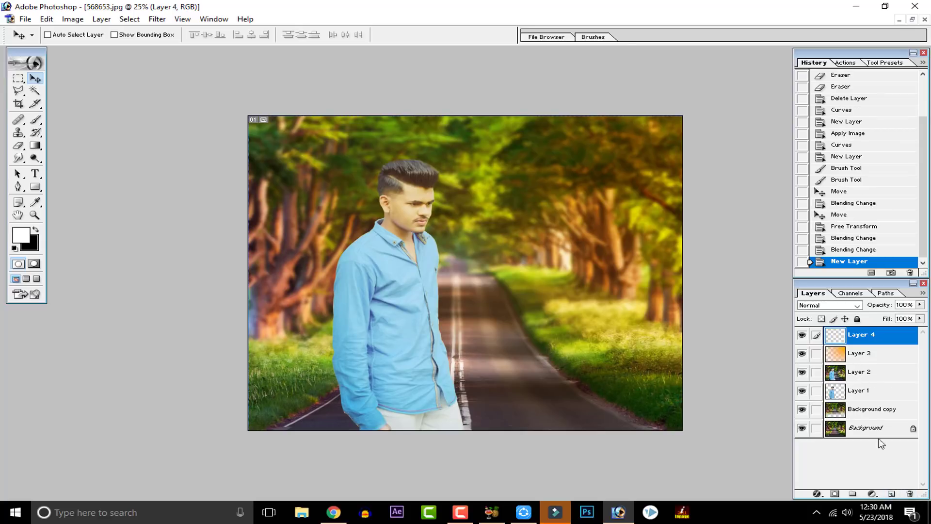
click(66, 22)
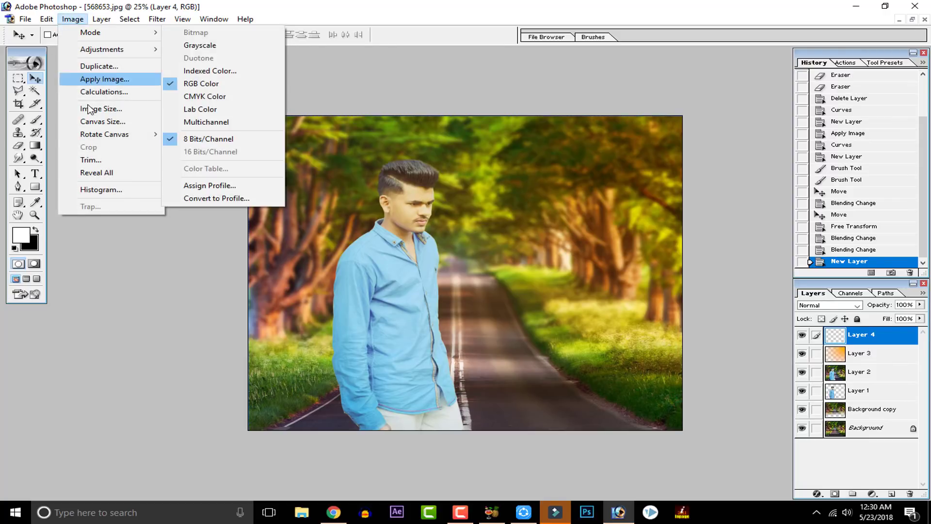
click(107, 79)
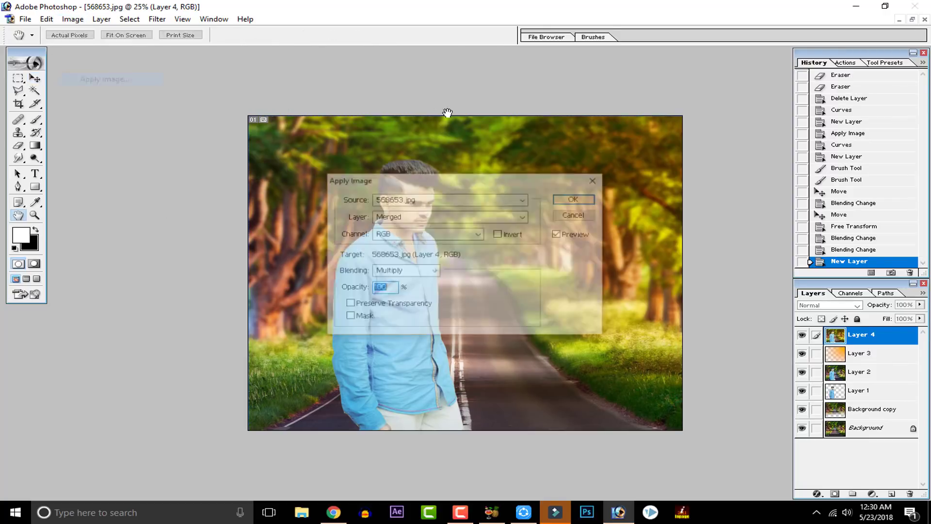
click(576, 199)
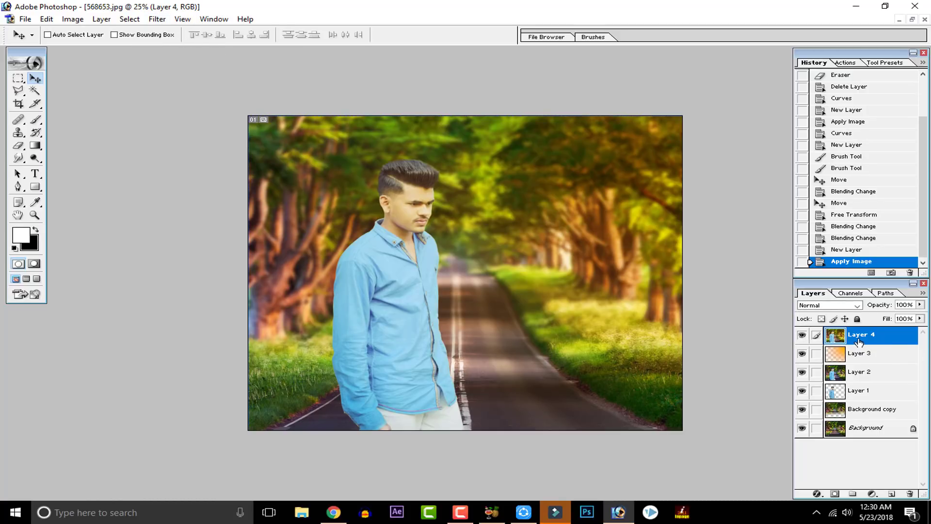
Step: Add a Gradient Overlay style to Layer 4 using the Foreground to Transparent gradient preset
right_click(838, 337)
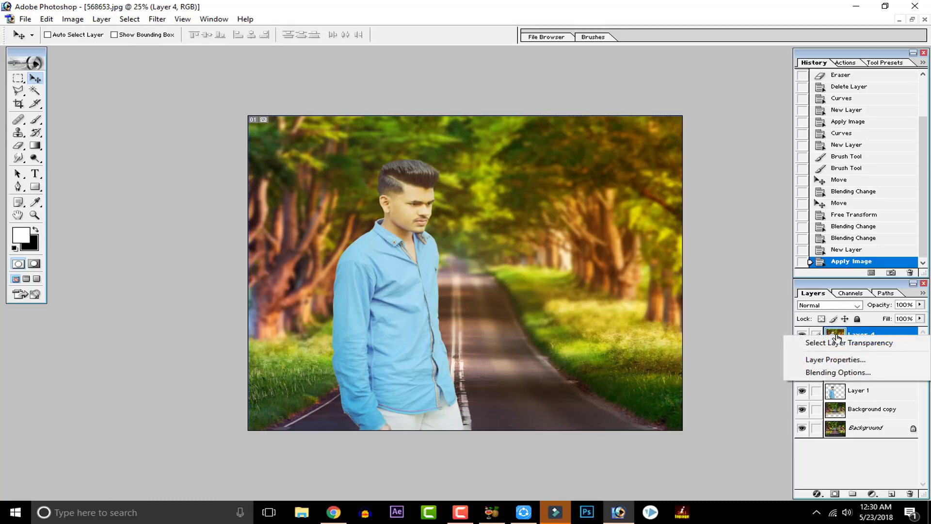
click(843, 372)
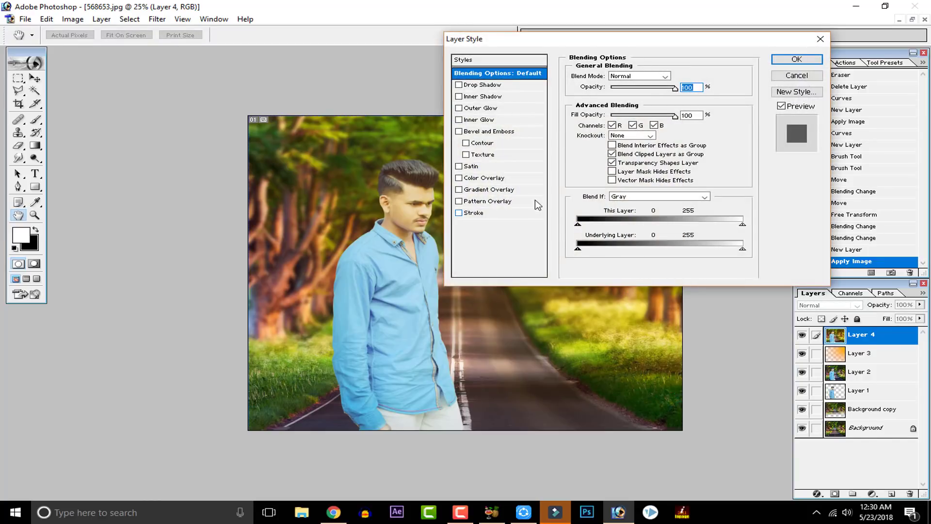
click(487, 189)
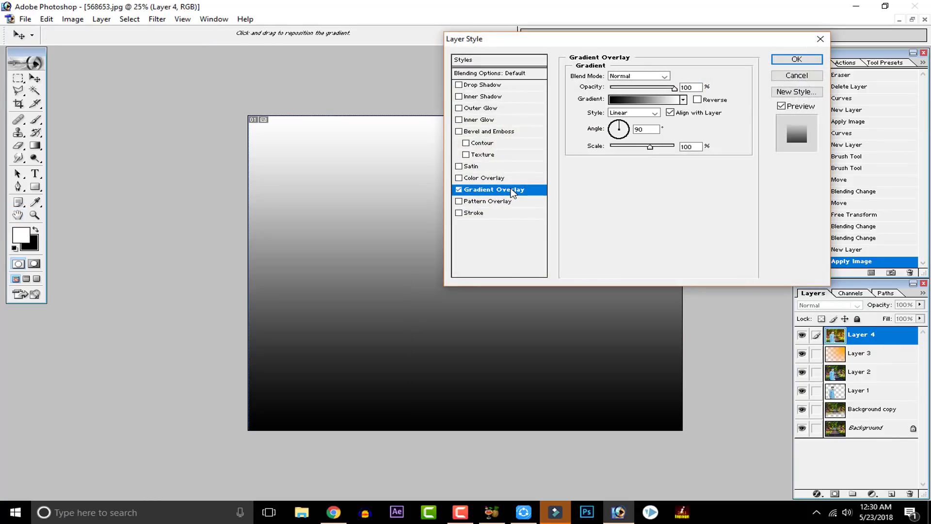
click(666, 101)
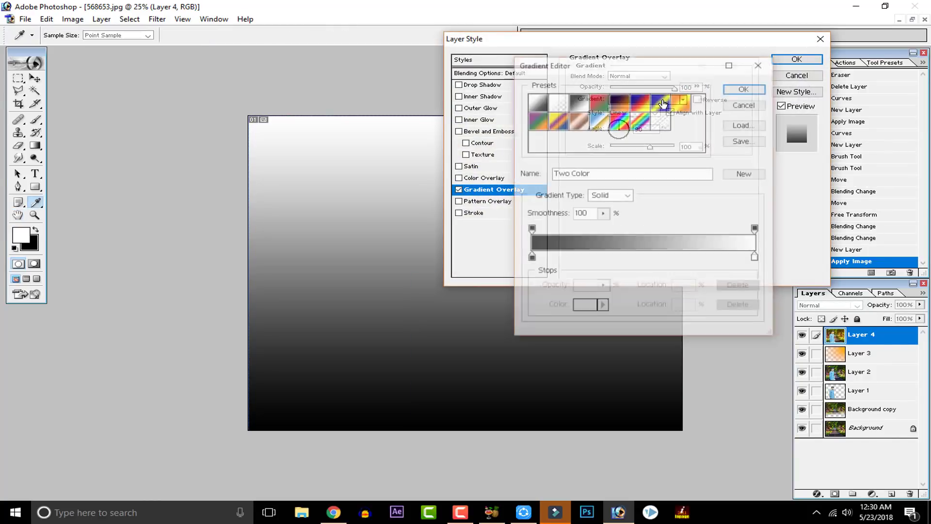
click(553, 102)
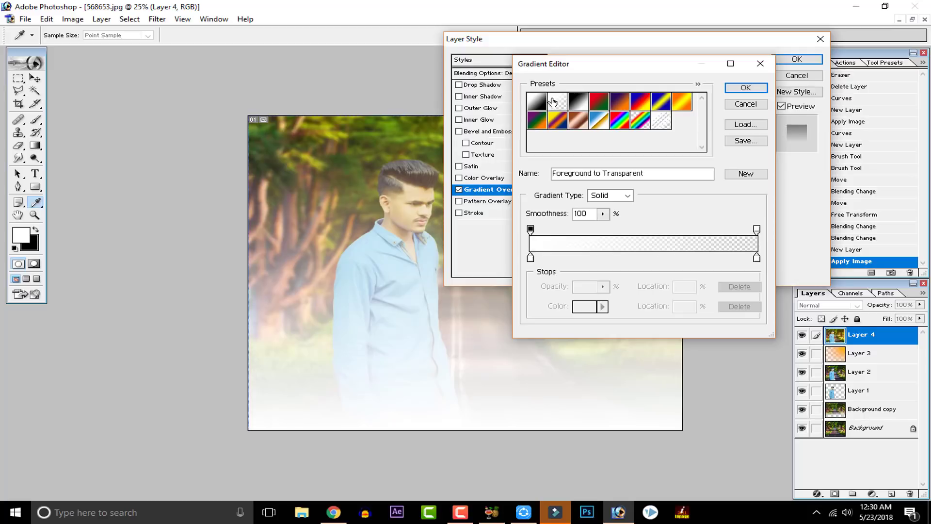
Step: Change the gradient's starting colour stop to black (000000) and accept the edited gradient
click(531, 257)
double_click(532, 258)
drag(388, 306, 272, 362)
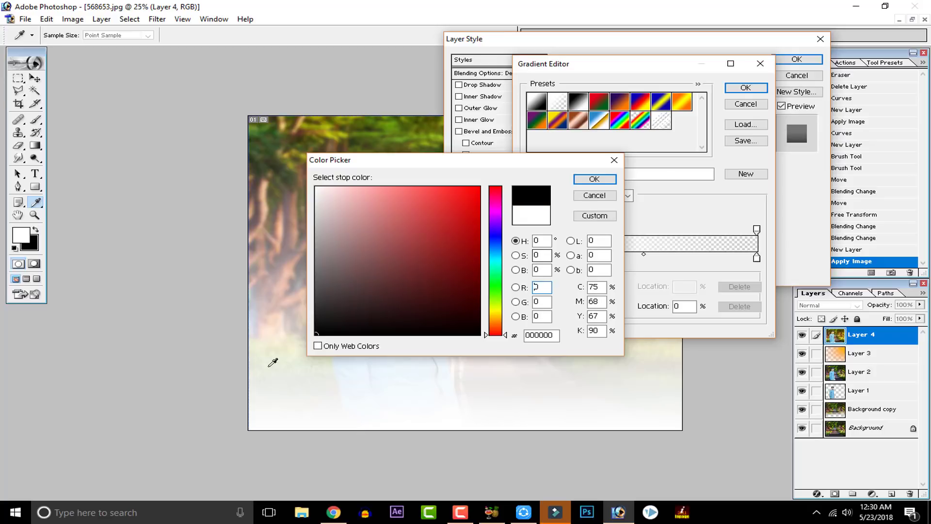
click(604, 181)
click(734, 91)
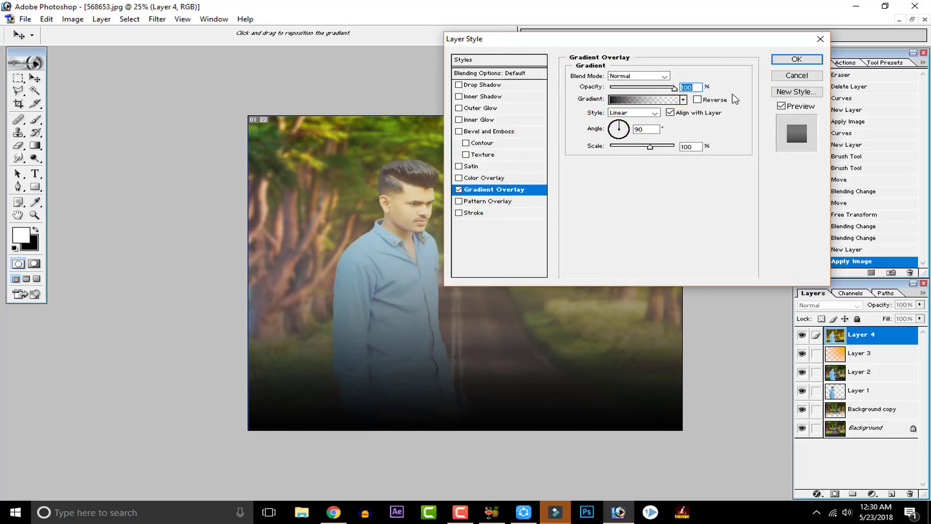
Step: Make the gradient overlay Radial and reverse it, with the black at the outer edges
click(655, 113)
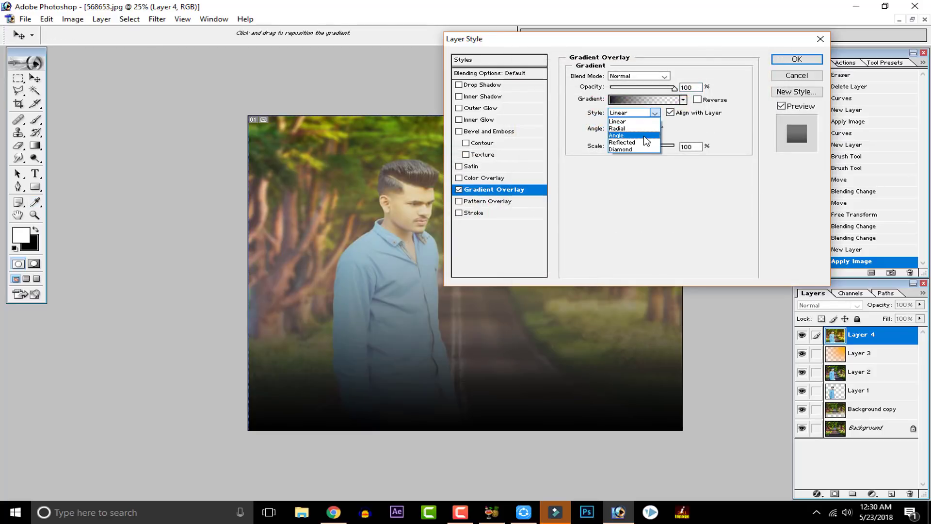
click(643, 129)
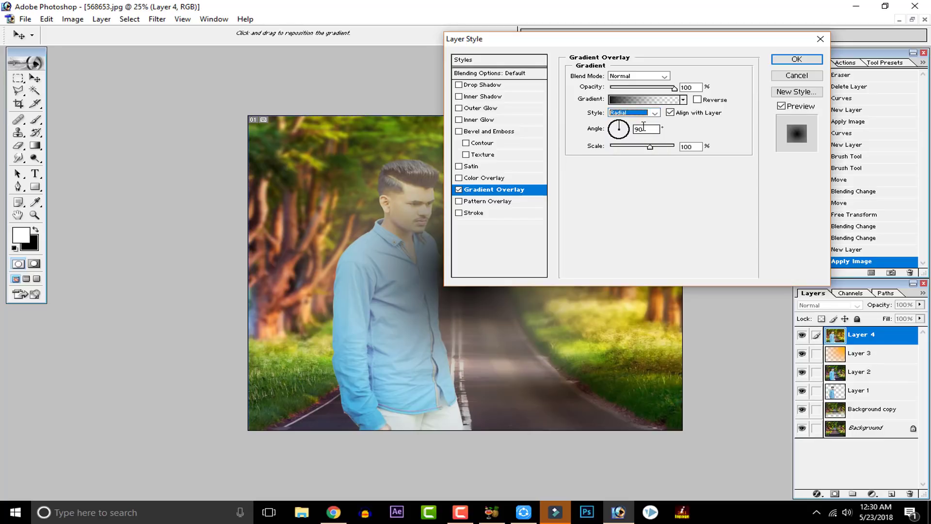
click(697, 100)
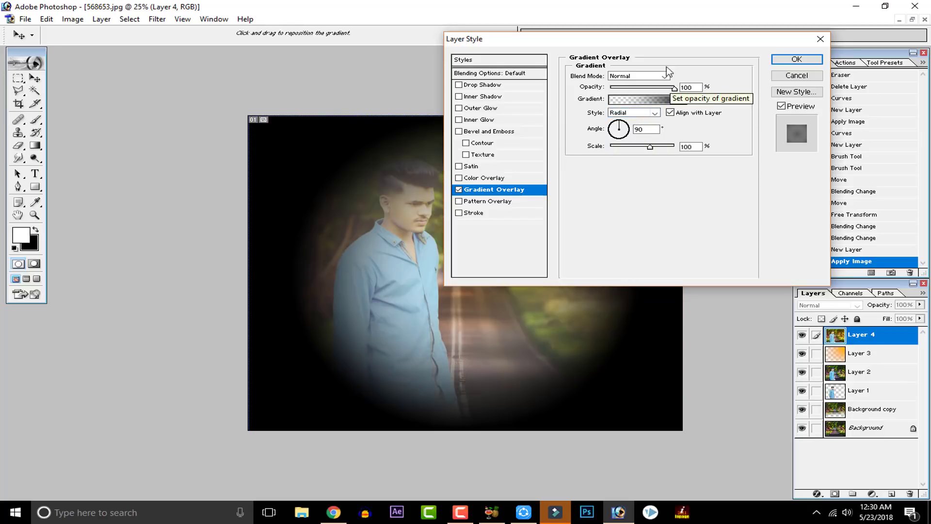
Step: Set the gradient overlay's scale to 150% and its opacity to 49%
drag(663, 42, 761, 33)
drag(744, 135, 805, 132)
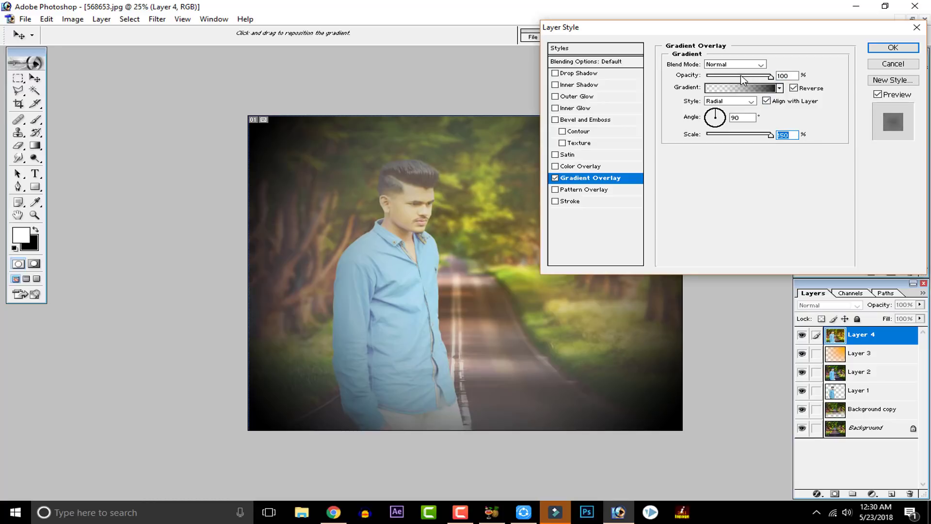
drag(741, 77, 734, 78)
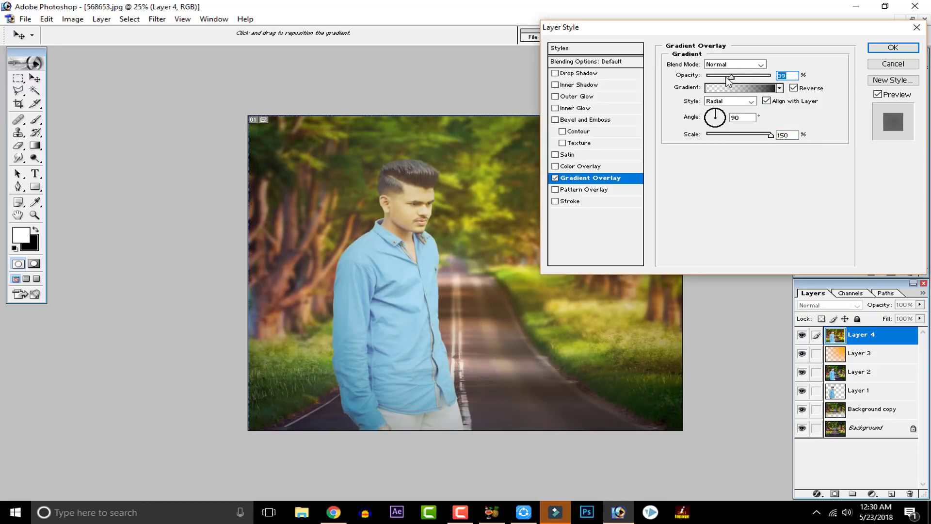
drag(724, 78, 740, 95)
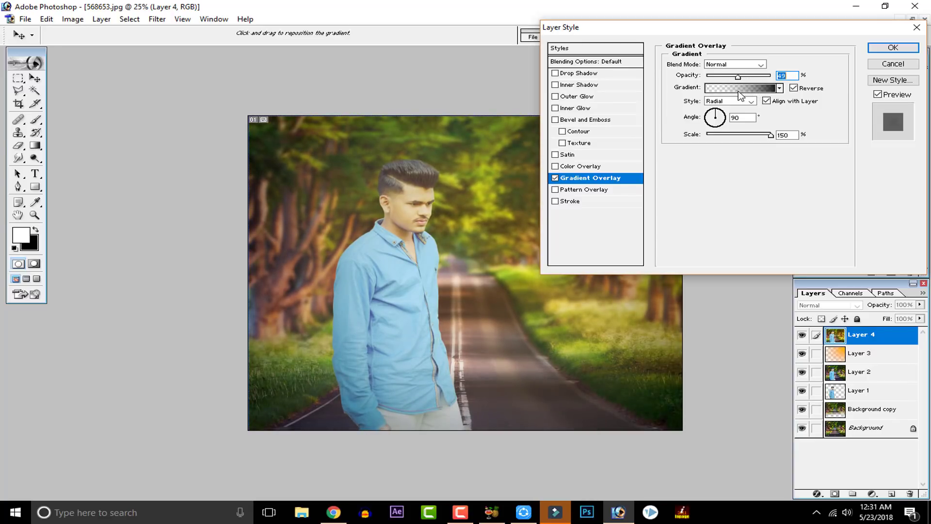
Step: Lower the gradient overlay's opacity to 27% and change its blend mode to Overlay
click(725, 76)
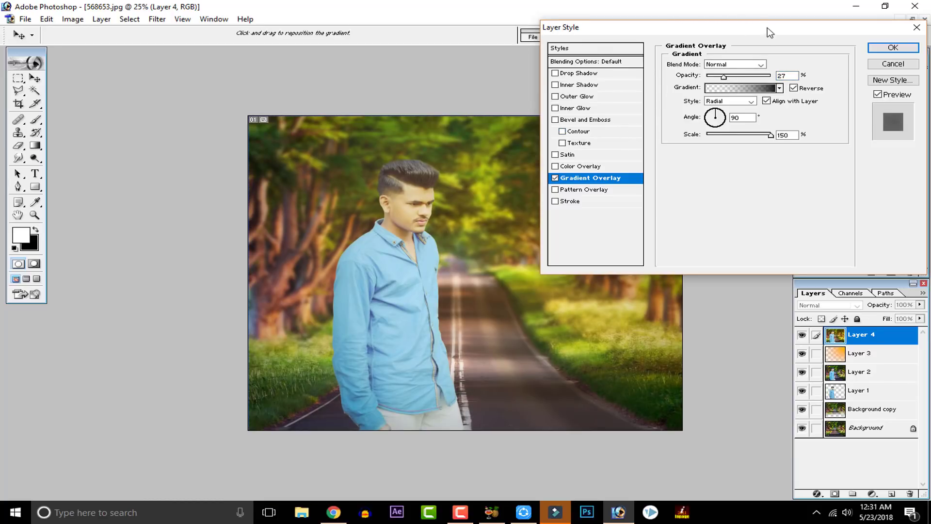
drag(768, 28, 558, 74)
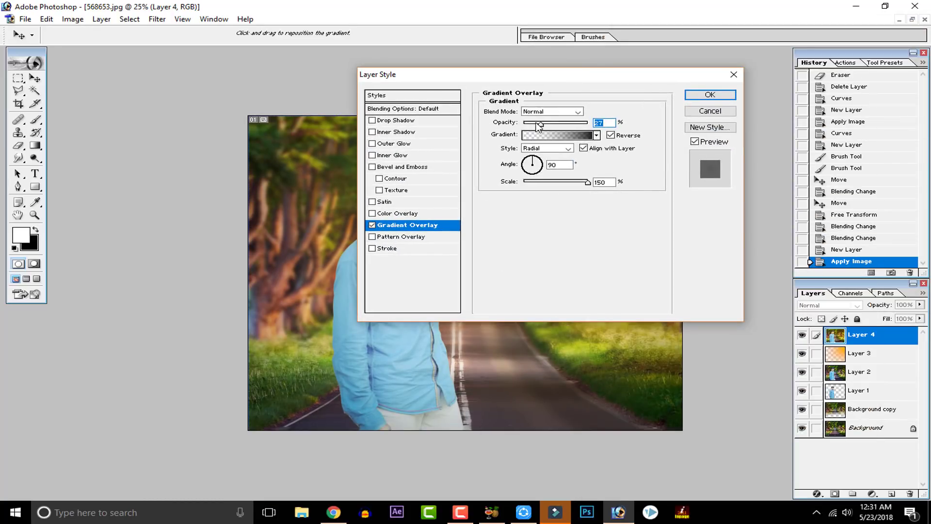
click(551, 112)
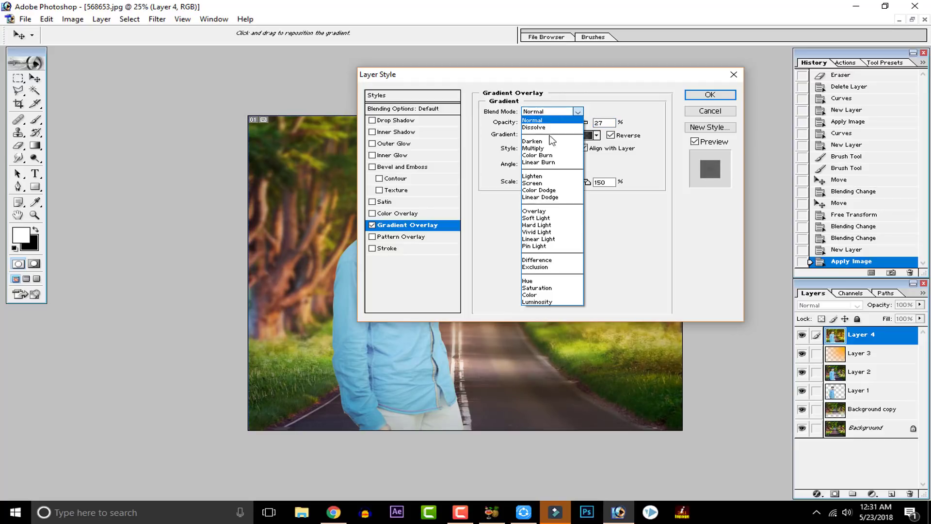
click(545, 211)
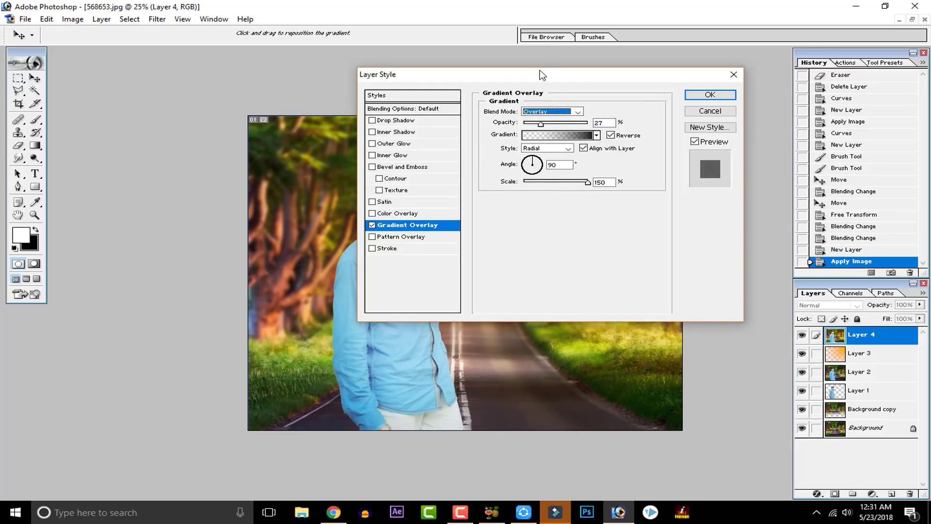
drag(543, 80, 737, 49)
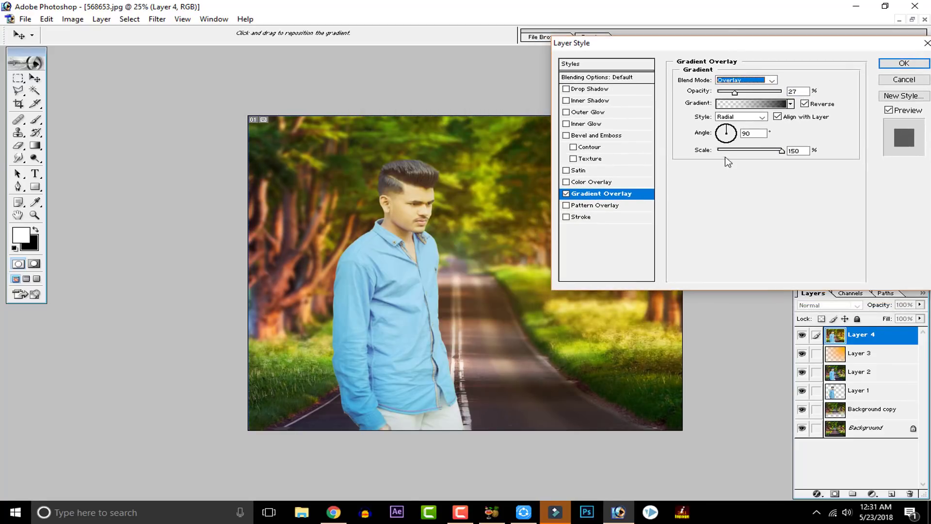
Step: Set the gradient overlay's opacity to 37% and apply the layer style
click(756, 92)
click(768, 93)
drag(770, 96, 744, 102)
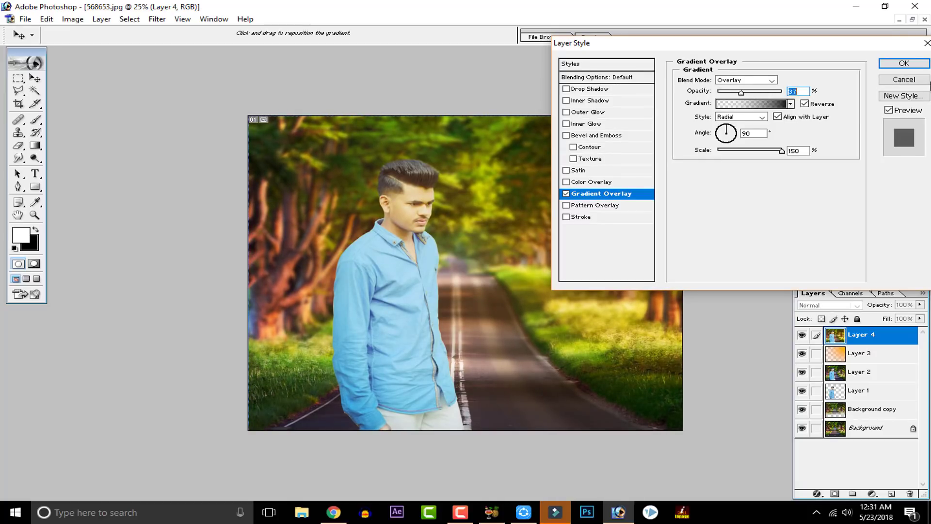
click(914, 67)
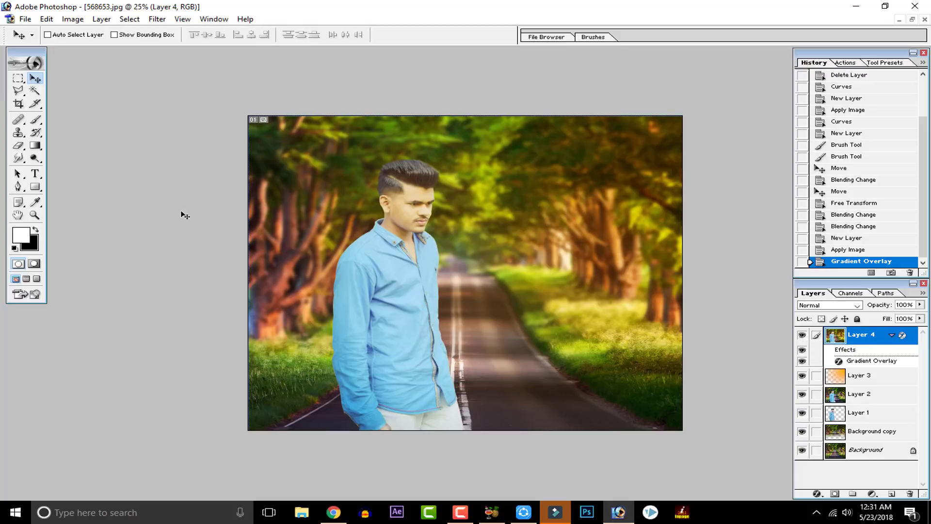
click(18, 103)
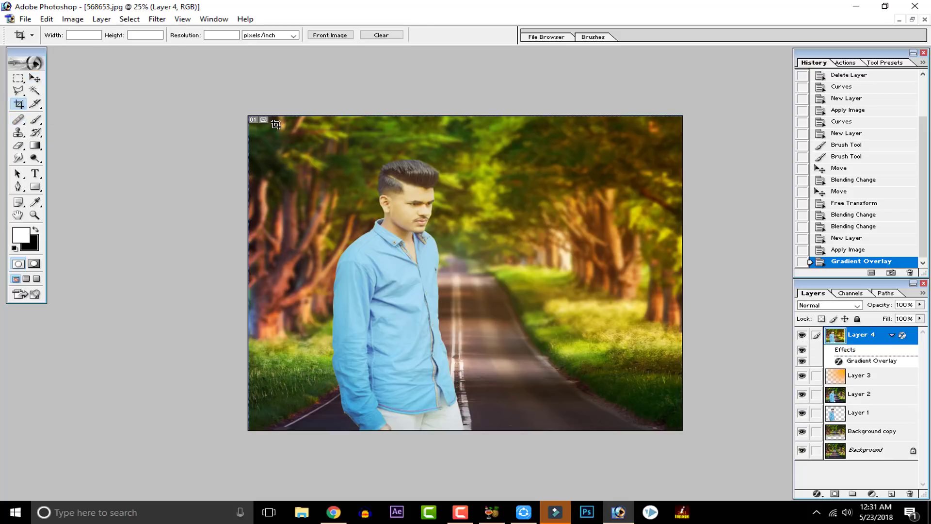
drag(276, 124, 554, 392)
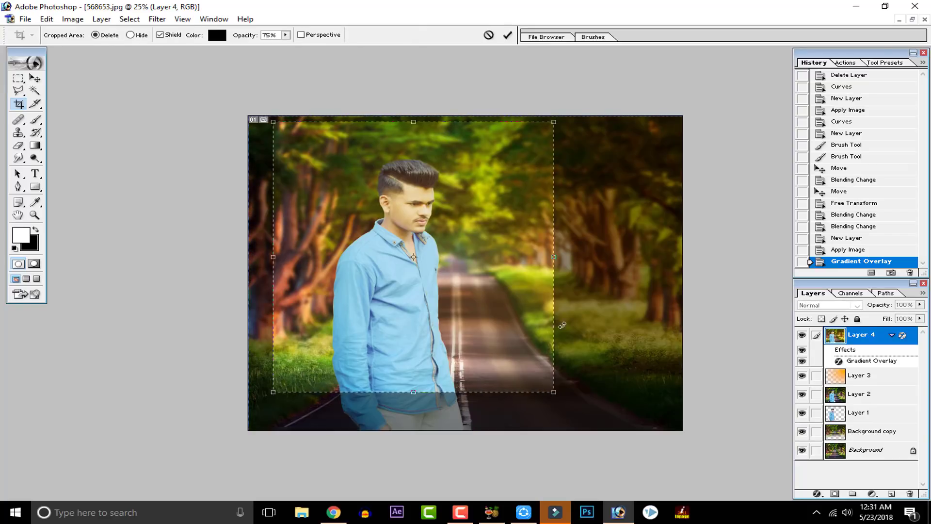
click(488, 35)
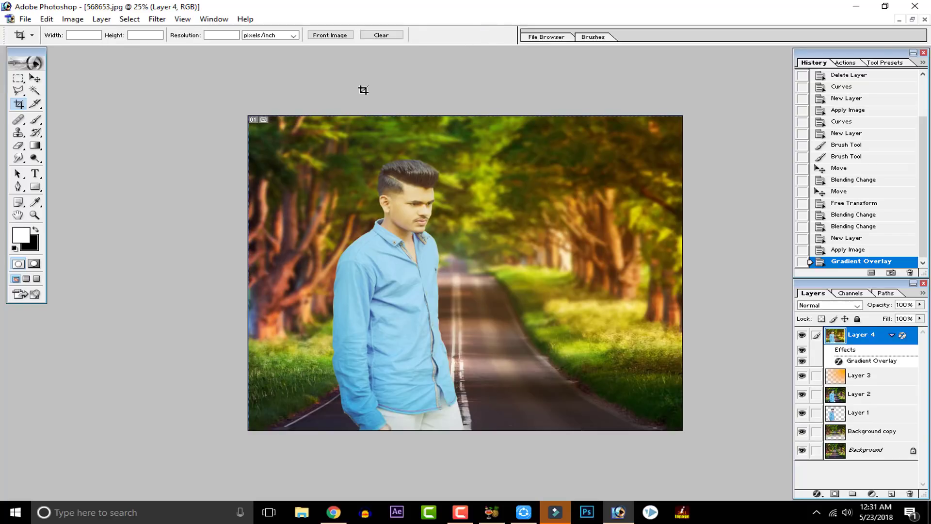
click(19, 78)
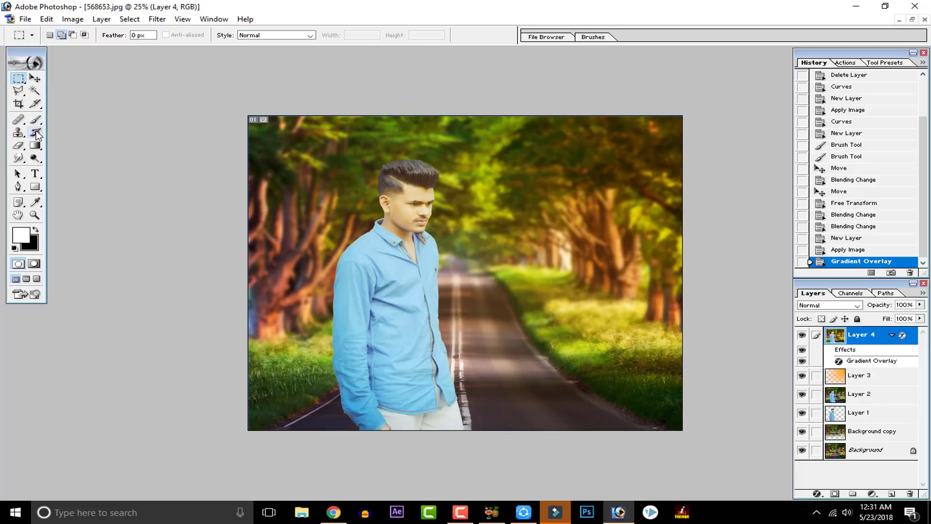
click(35, 187)
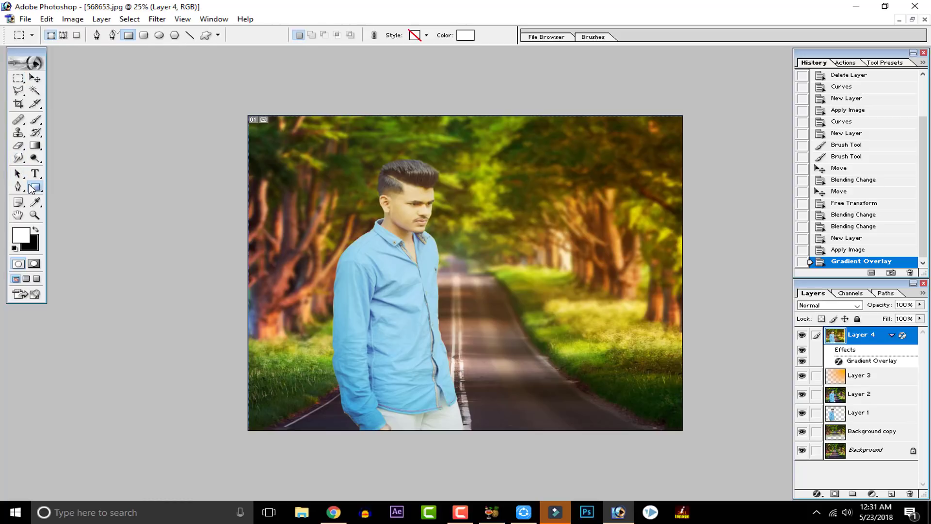
click(73, 189)
click(36, 188)
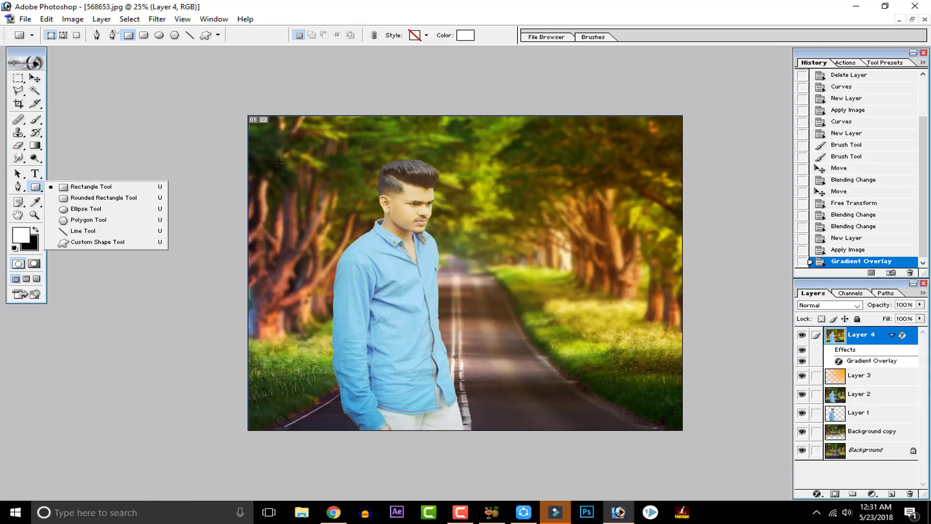
drag(280, 160, 605, 404)
click(426, 35)
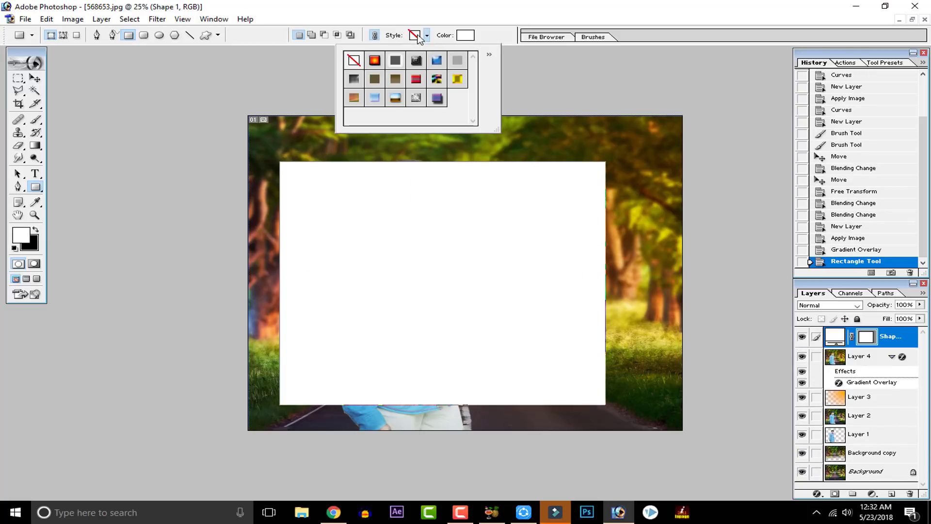
click(355, 59)
key(Return)
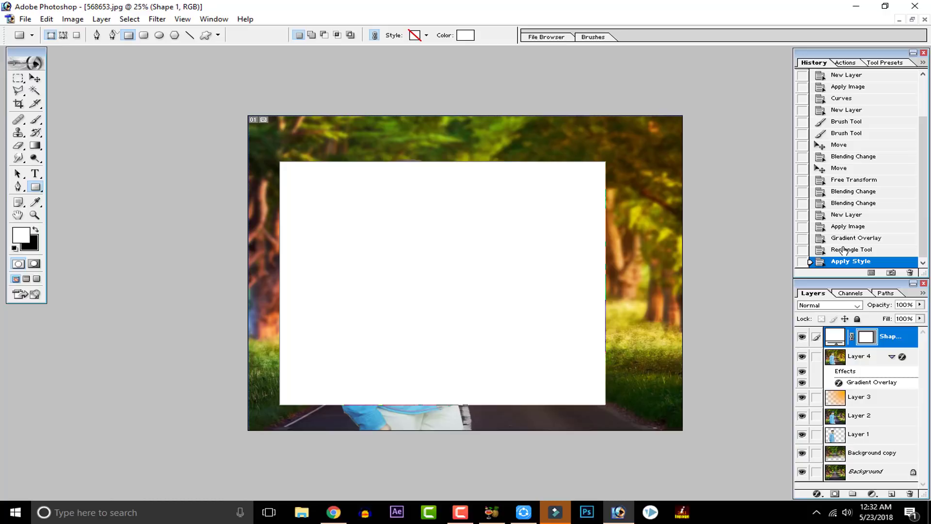
click(845, 249)
click(851, 237)
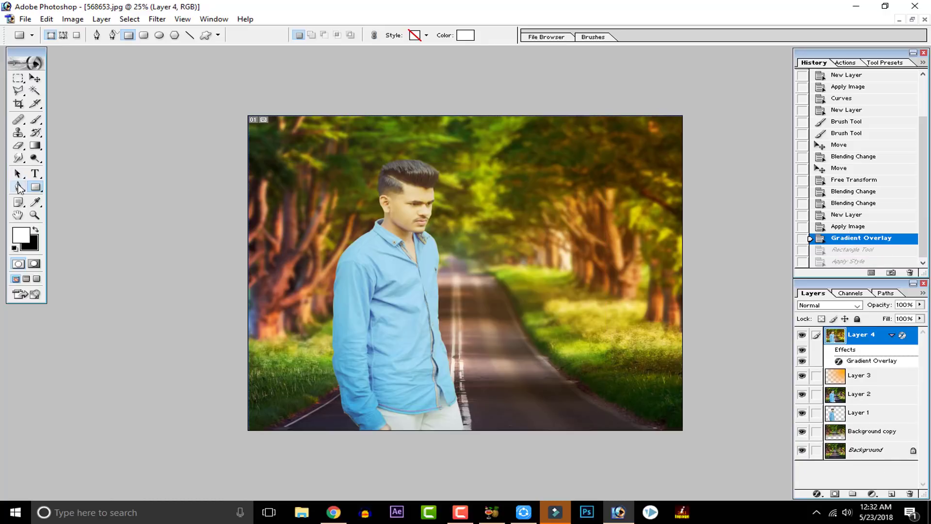
Step: Make a rectangular marquee selection around the man, from his hair down to his waist
click(18, 77)
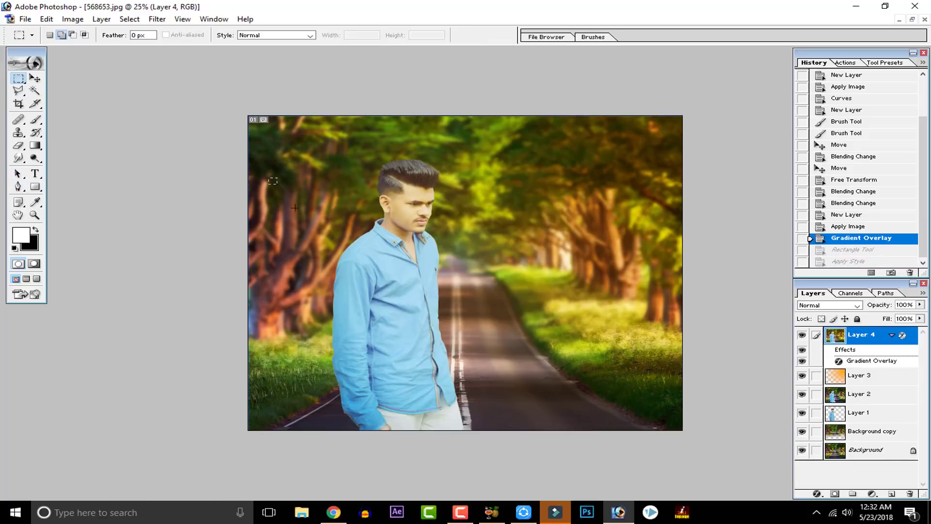
drag(573, 409, 572, 410)
right_click(392, 240)
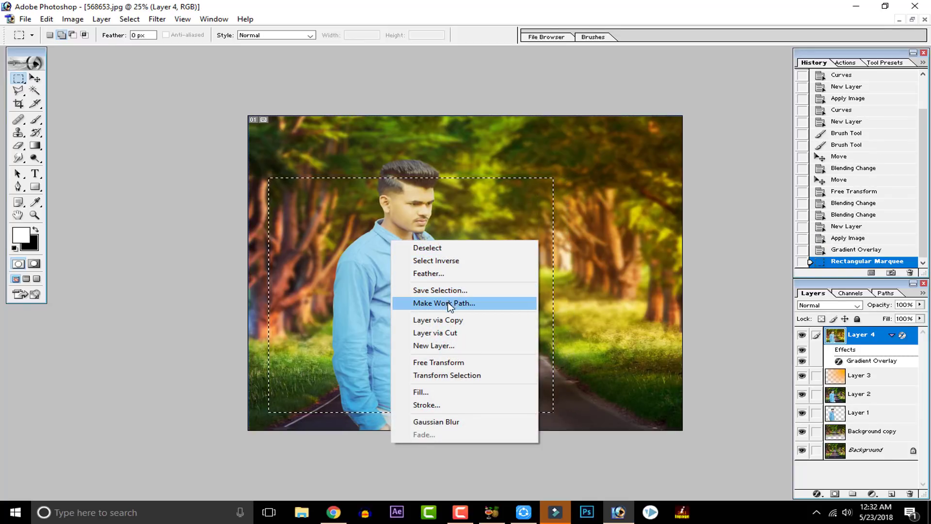
click(464, 408)
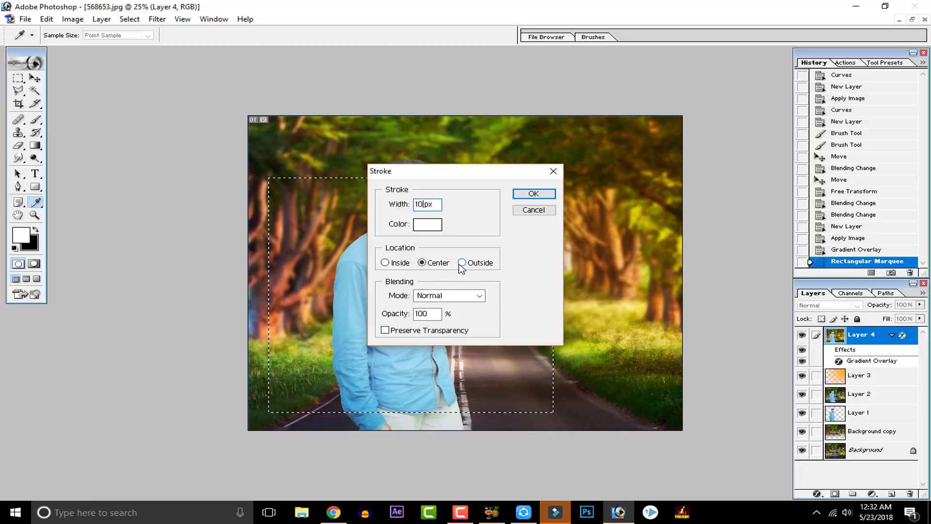
click(405, 264)
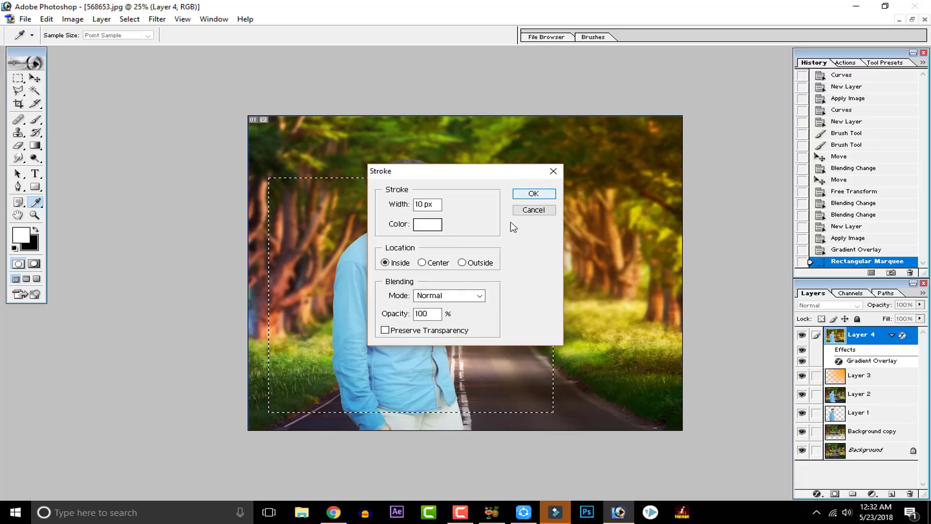
click(533, 193)
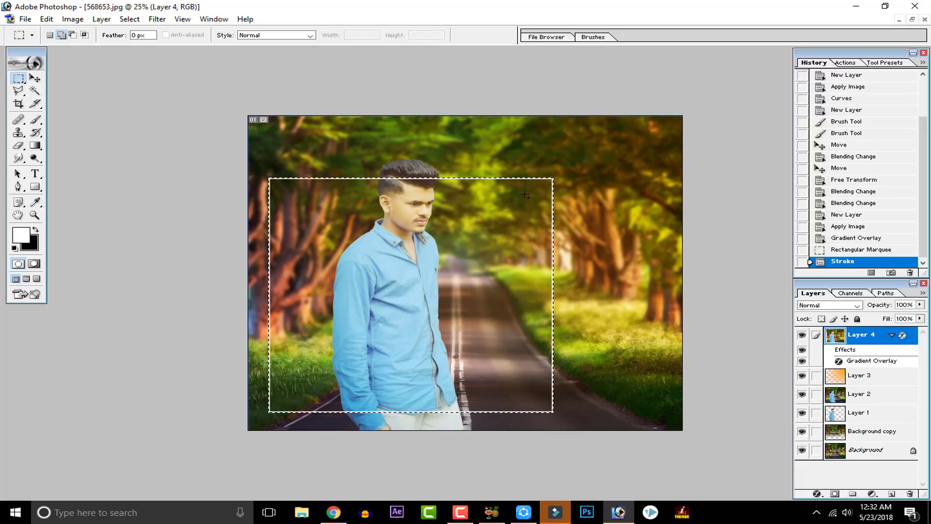
key(ctrl+d)
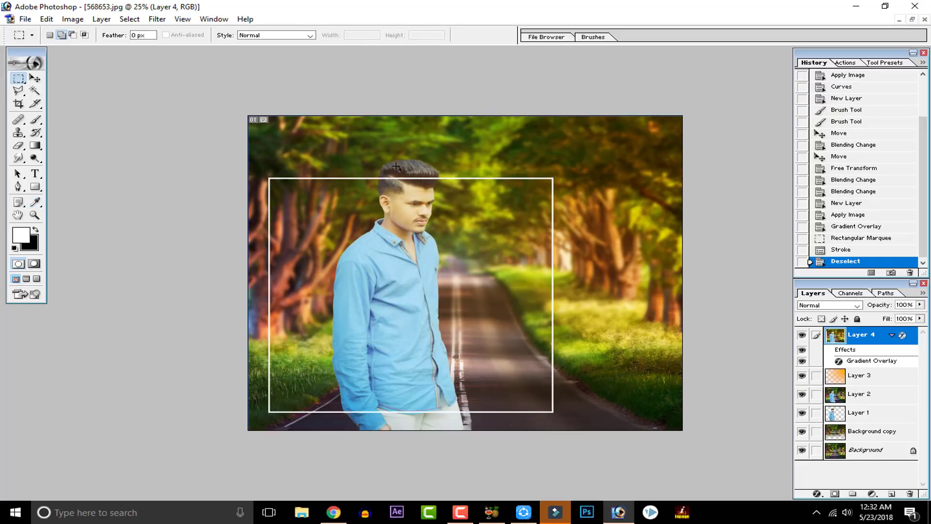
key(ctrl+minus)
key(ctrl+plus)
key(ctrl+plus)
key(ctrl+plus)
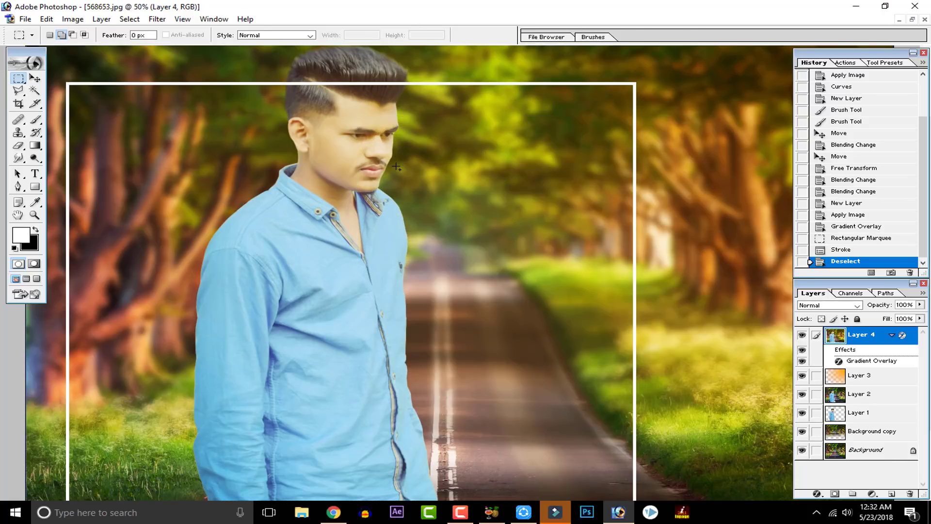
click(846, 237)
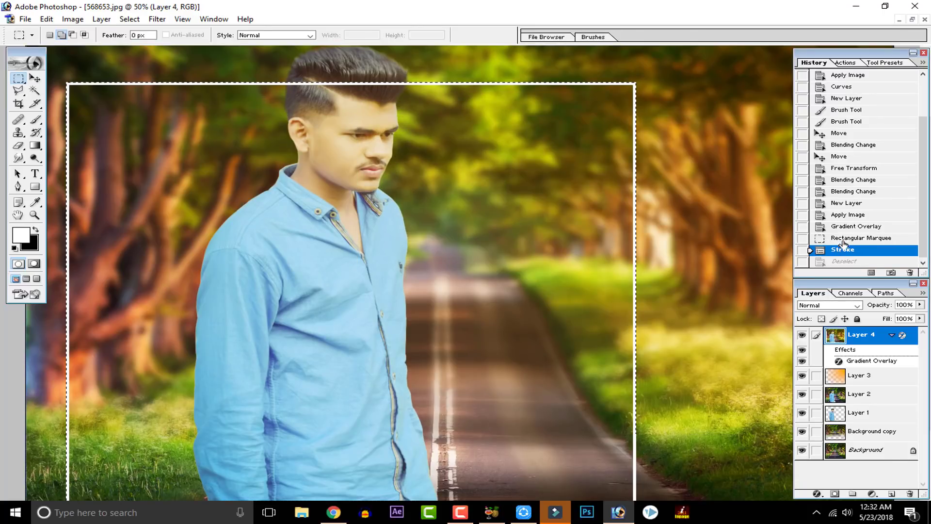
Step: Add a new layer, stroke the rectangular selection on it with a white 20 px Inside stroke, and deselect
click(892, 494)
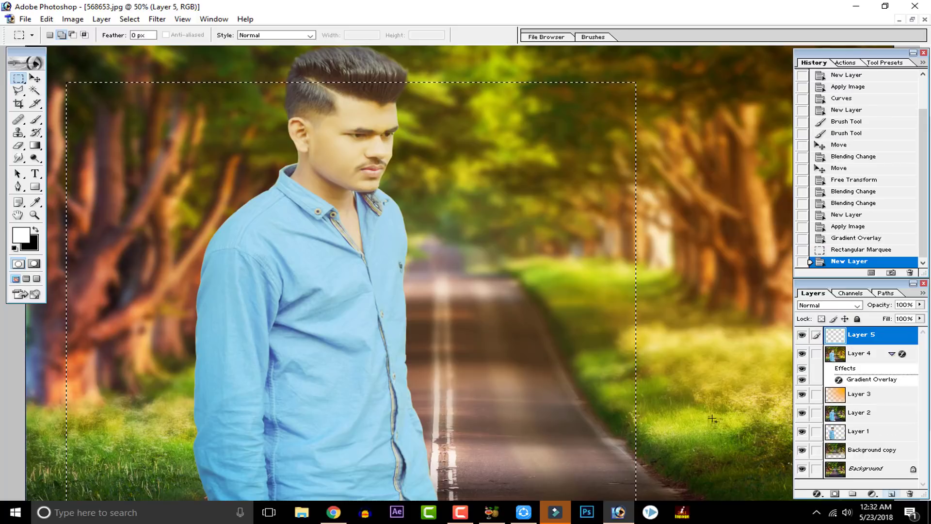
right_click(156, 140)
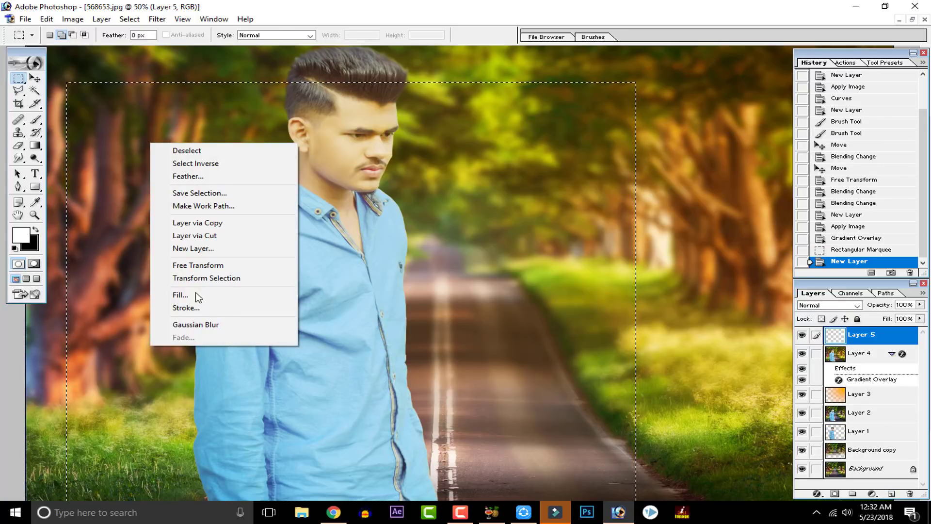
click(189, 305)
drag(425, 204, 388, 210)
text(25)
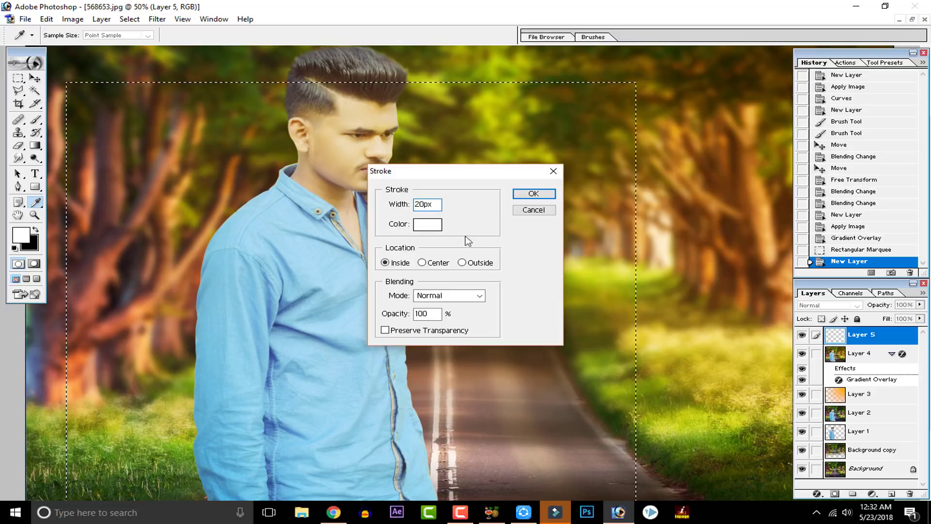
click(534, 194)
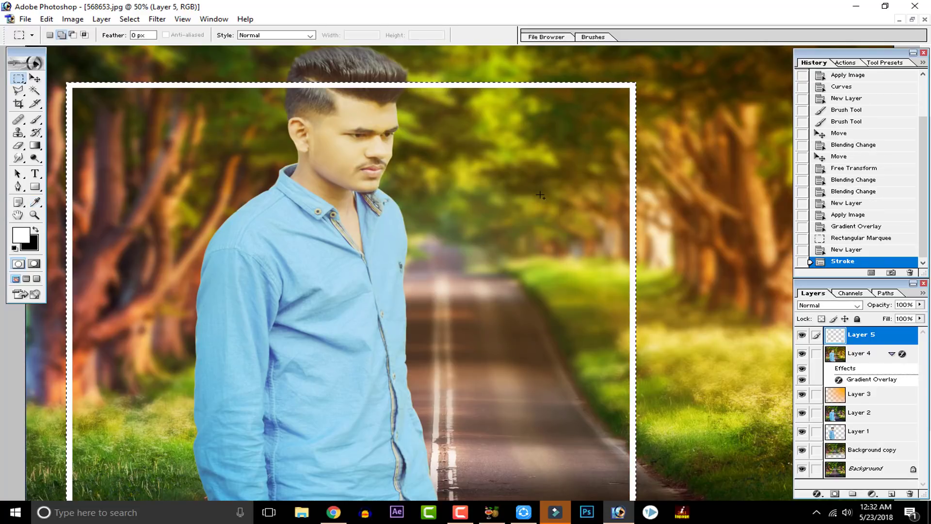
key(ctrl+d)
Step: Erase the white frame line over the back of the man's hair with the 100 px soft Eraser at 47% opacity
key(ctrl+minus)
key(ctrl+plus)
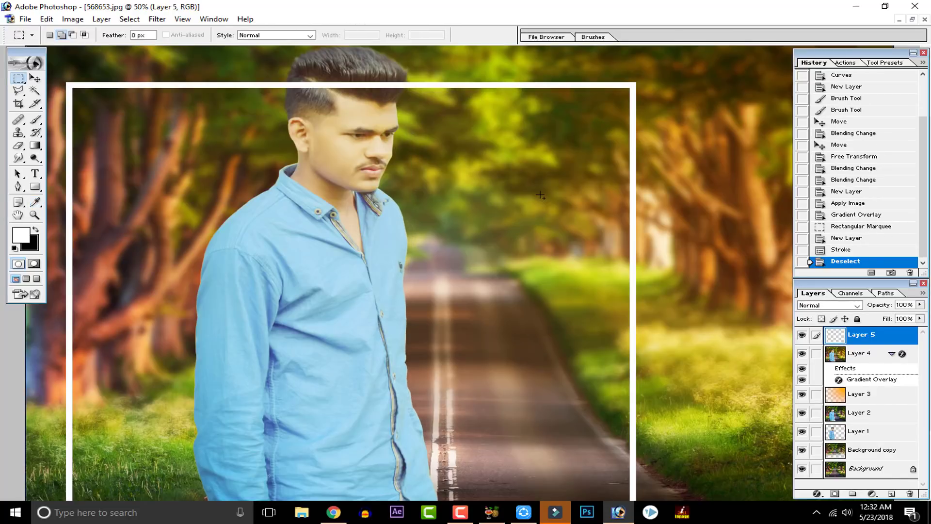
scroll(453, 224, up, 4)
key(ctrl+plus)
key(ctrl+plus)
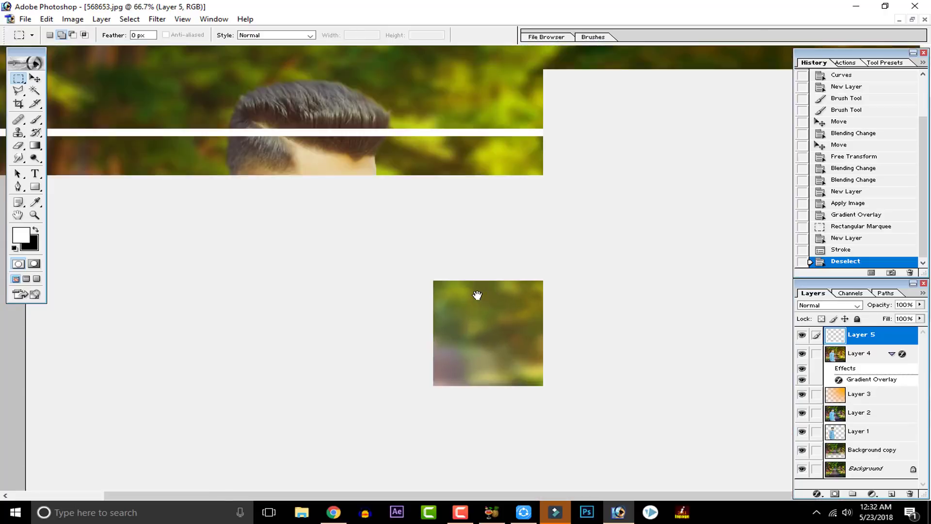
drag(394, 262, 534, 400)
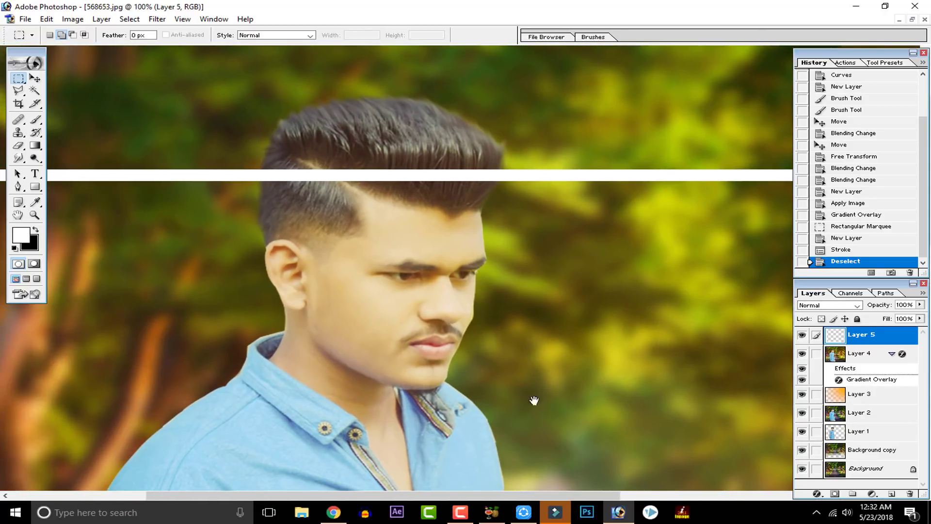
click(18, 145)
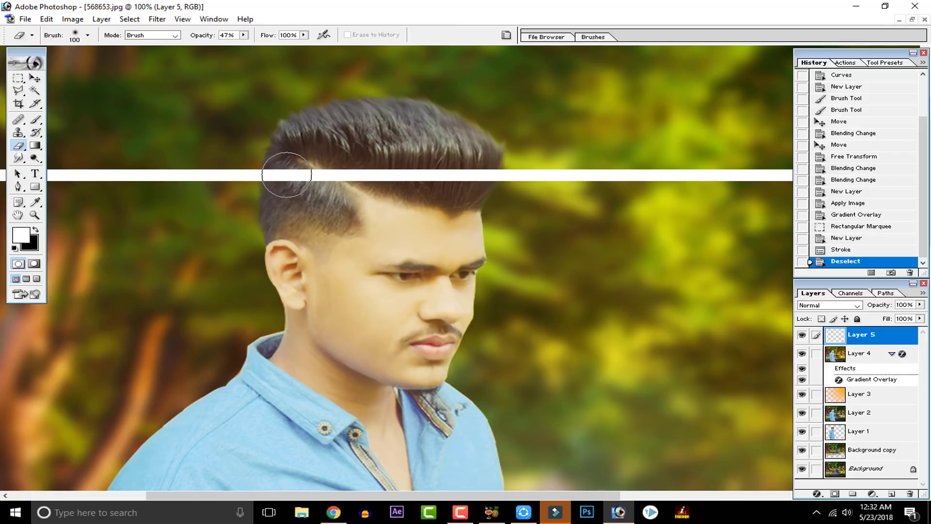
click(287, 175)
click(287, 174)
Step: Switch the Eraser to the hard round 19 px brush and erase the frame line at the back edge of the man's hair
click(88, 35)
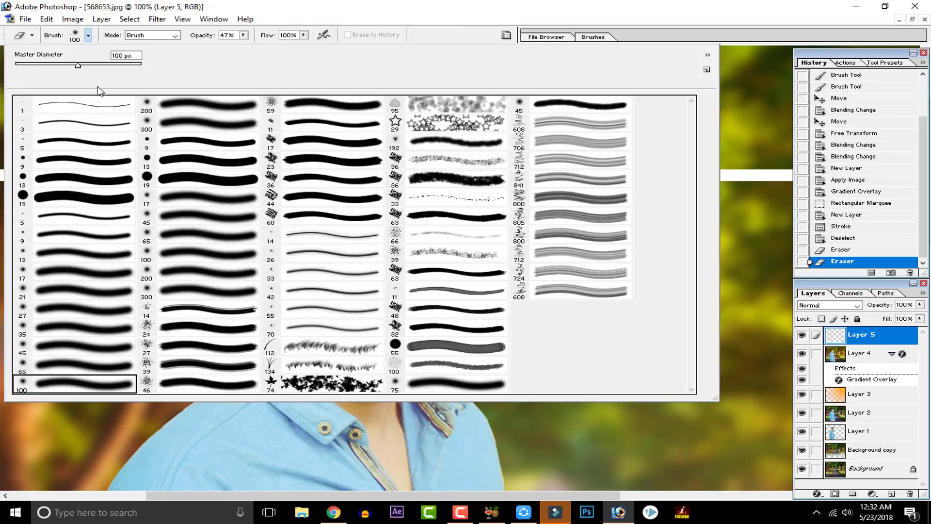
click(99, 186)
click(100, 193)
click(290, 236)
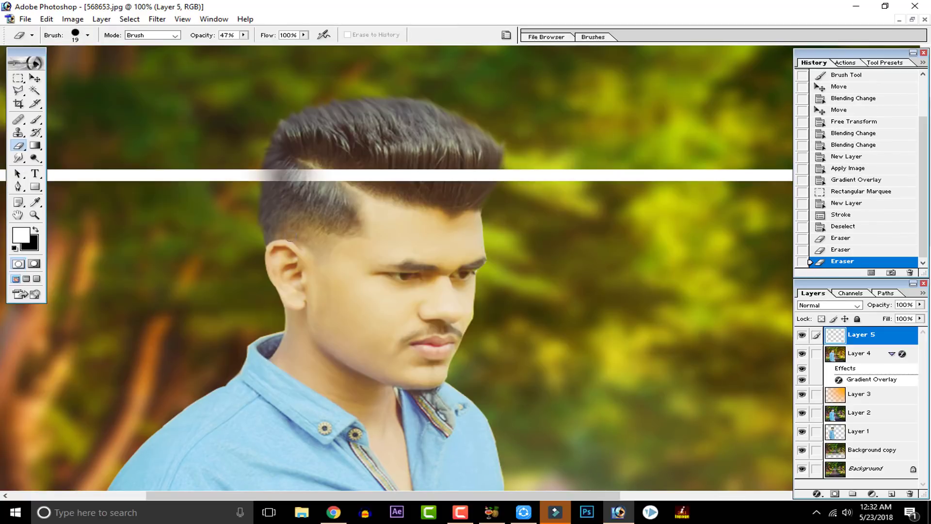
click(269, 166)
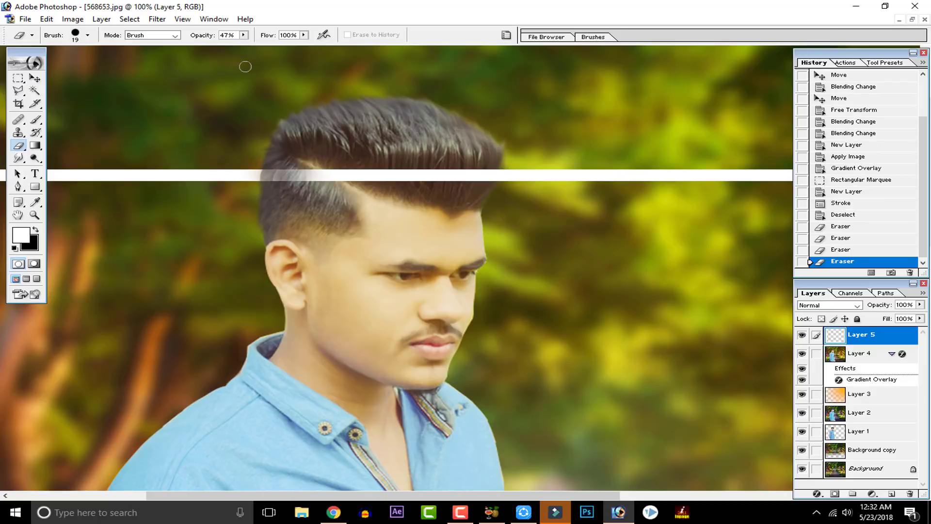
Step: Set the Eraser's opacity to 100% and erase the frame line across the man's hair, enlarging the brush to 60 px for the front
click(244, 35)
drag(241, 47, 322, 35)
click(286, 151)
mouse_move(270, 168)
mouse_down()
mouse_move(299, 170)
mouse_move(302, 177)
mouse_move(467, 173)
mouse_up()
key(bracketright)
key(bracketright)
key(bracketright)
key(bracketright)
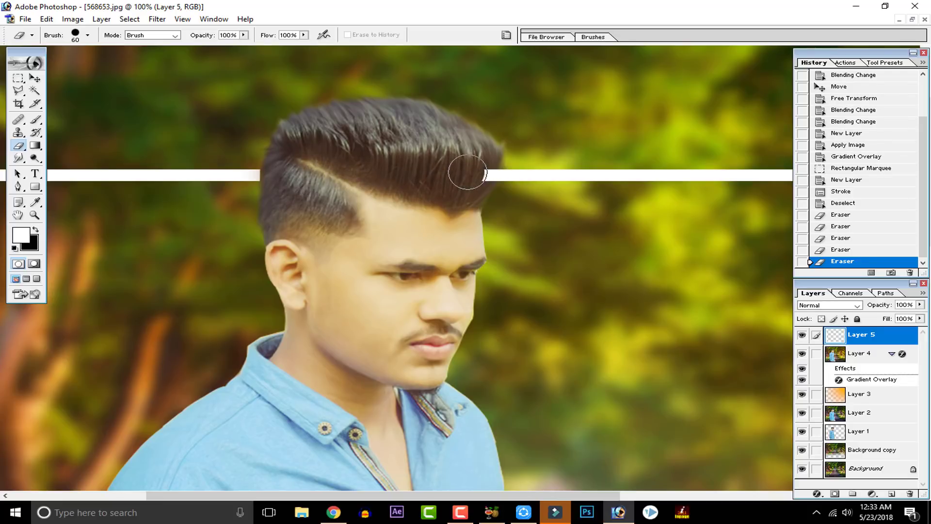
click(487, 170)
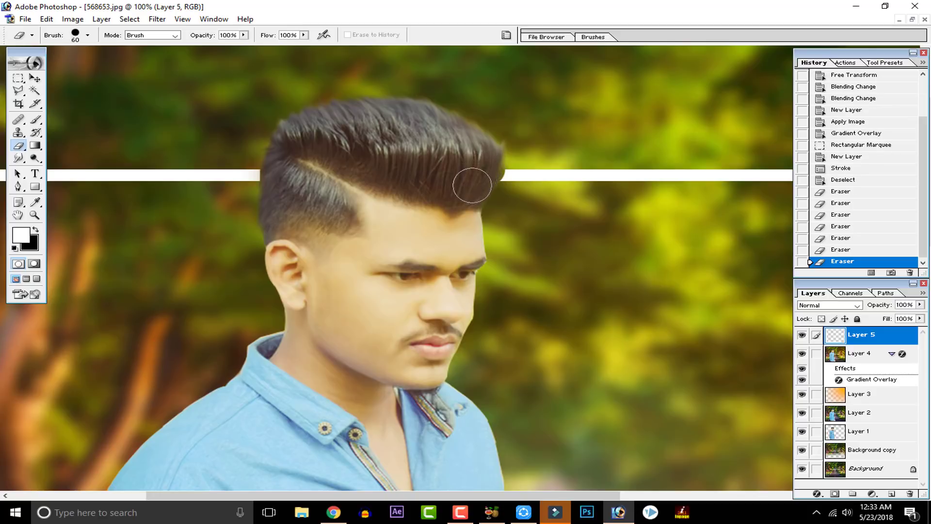
Step: Erase the lower frame line where it crosses the man's sleeve, shirt and trousers with the 60 px Eraser
key(ctrl+minus)
key(ctrl+minus)
key(ctrl+minus)
key(ctrl+minus)
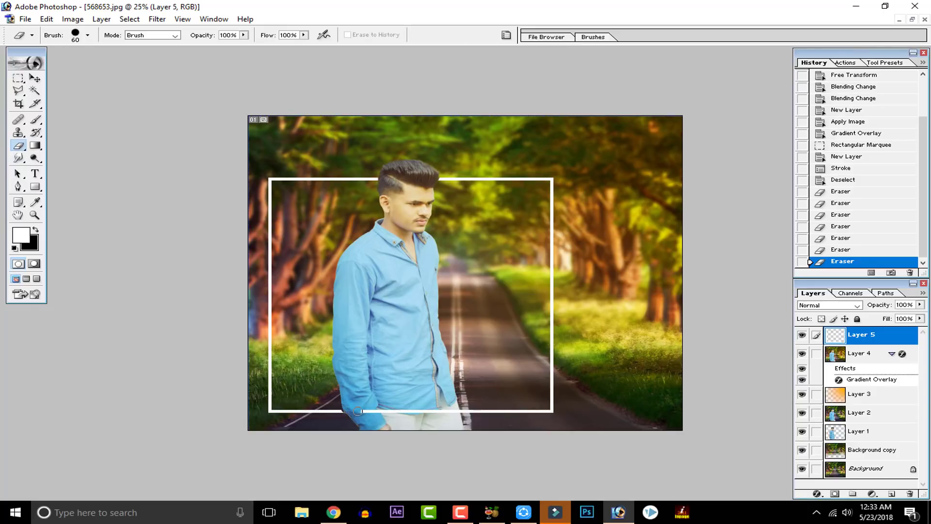
drag(357, 411, 440, 412)
click(456, 412)
key(ctrl+minus)
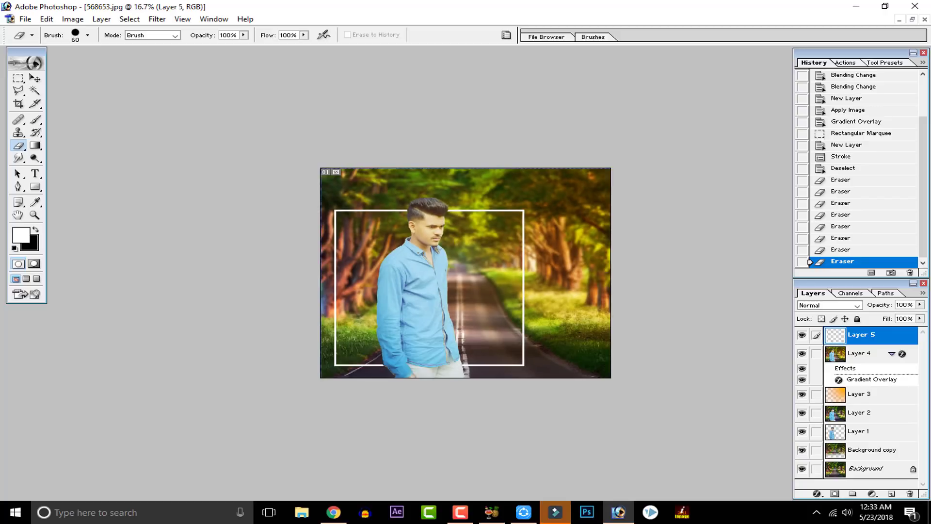
key(ctrl+plus)
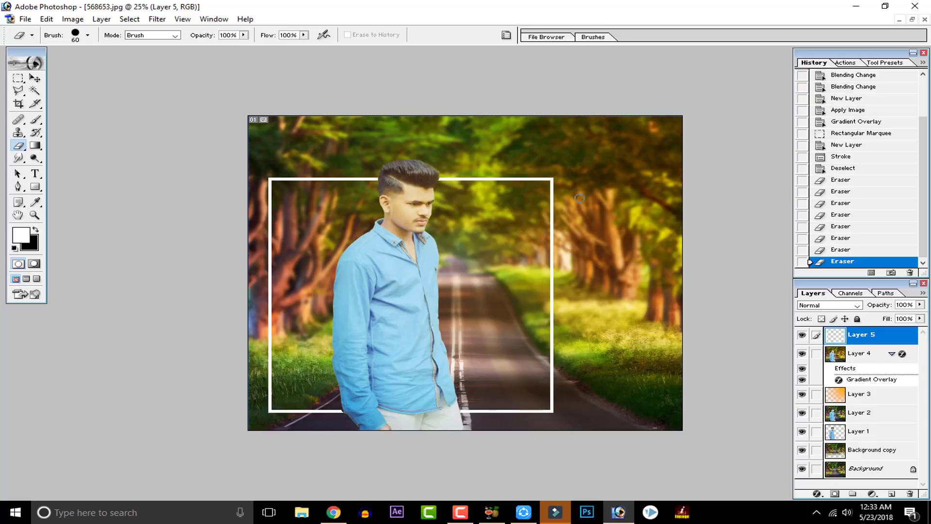
Step: Add the person's first name as white 104.52 pt Dosis SemiBold text near the image's upper-right corner
key(t)
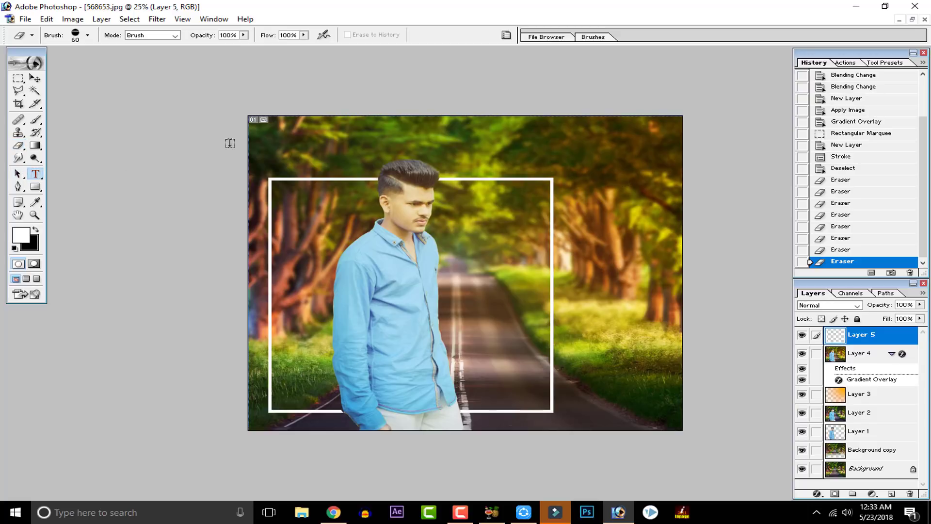
click(503, 152)
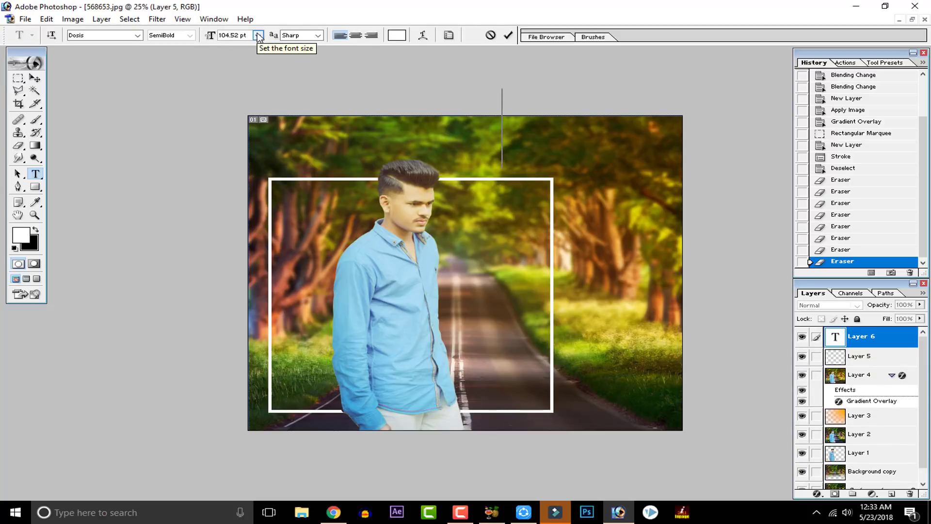
text(Huzaif)
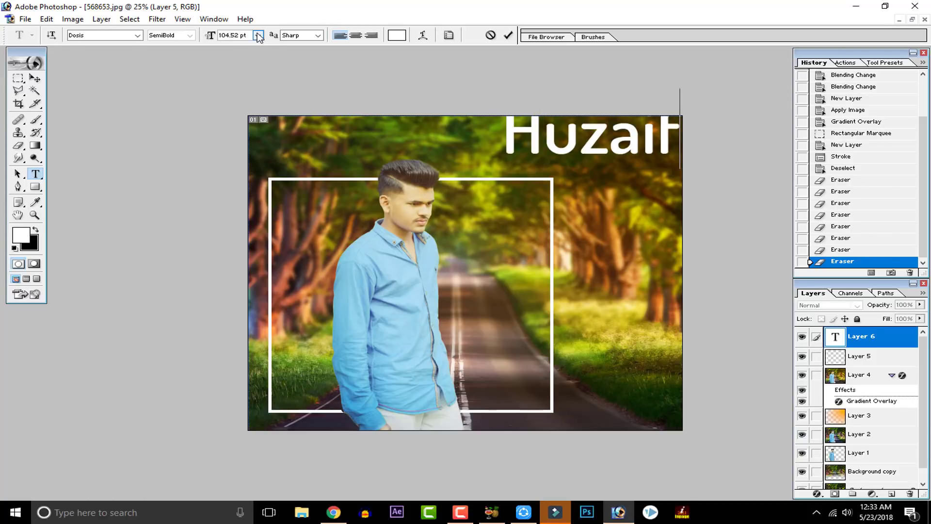
text(a)
key(ctrl+t)
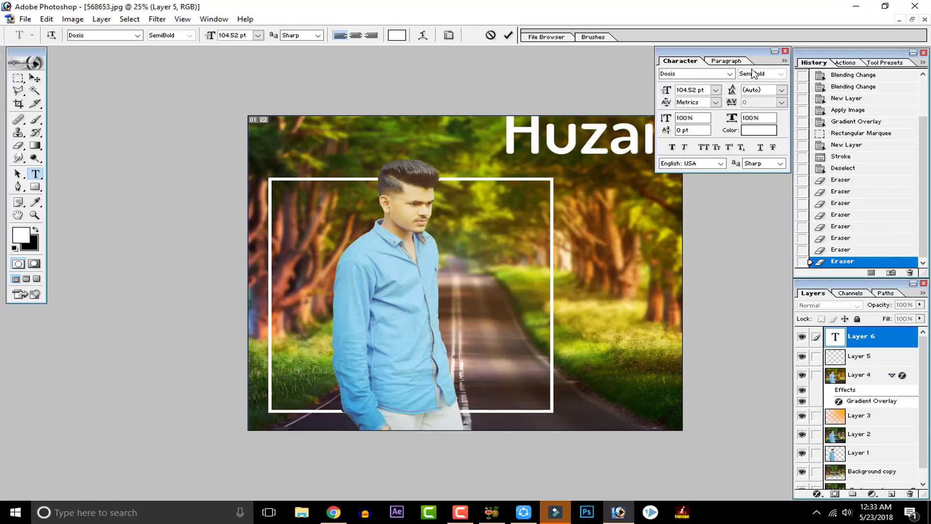
click(785, 51)
click(509, 35)
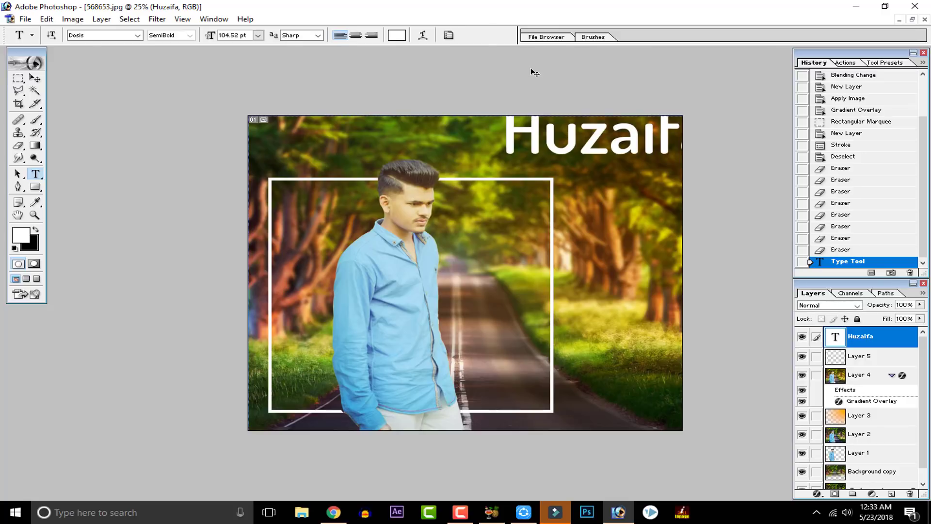
Step: Scale the name text to 69.8% and position it fully inside the image's upper-right corner
key(ctrl+t)
drag(503, 154, 542, 144)
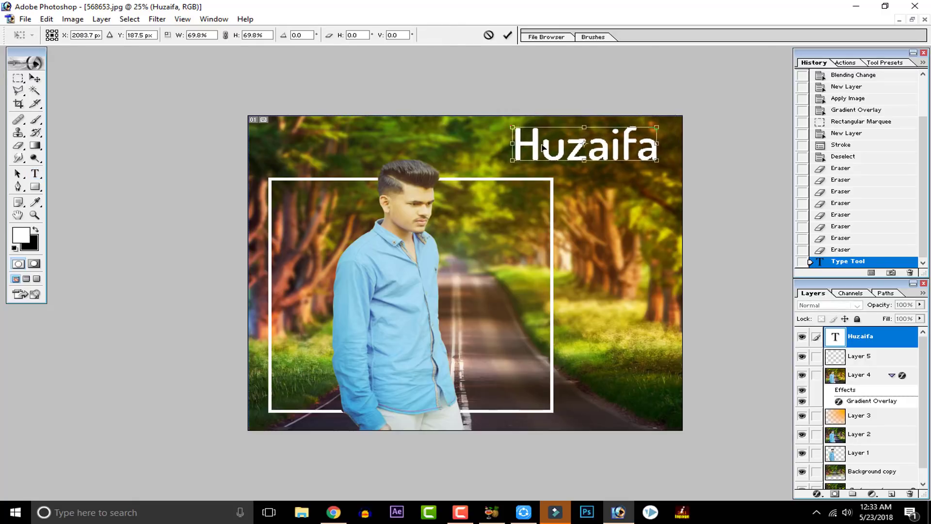
click(513, 40)
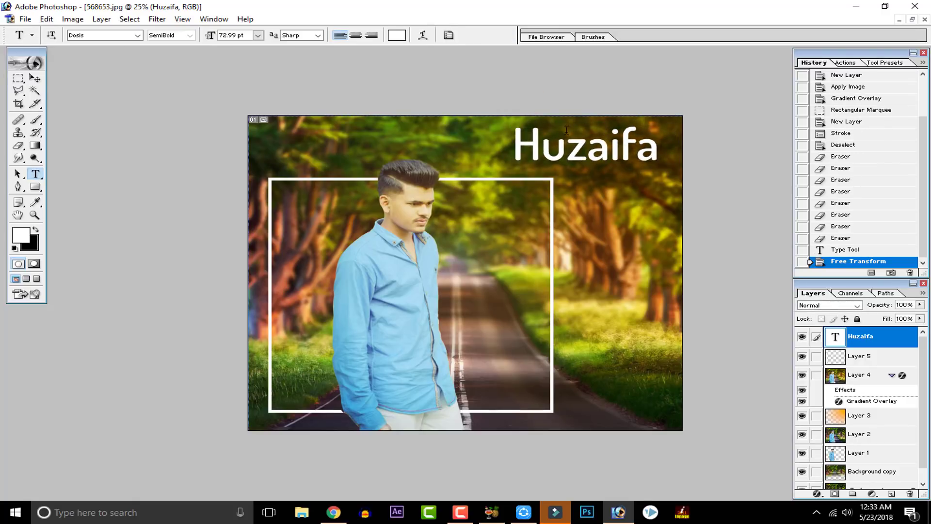
key(ctrl+minus)
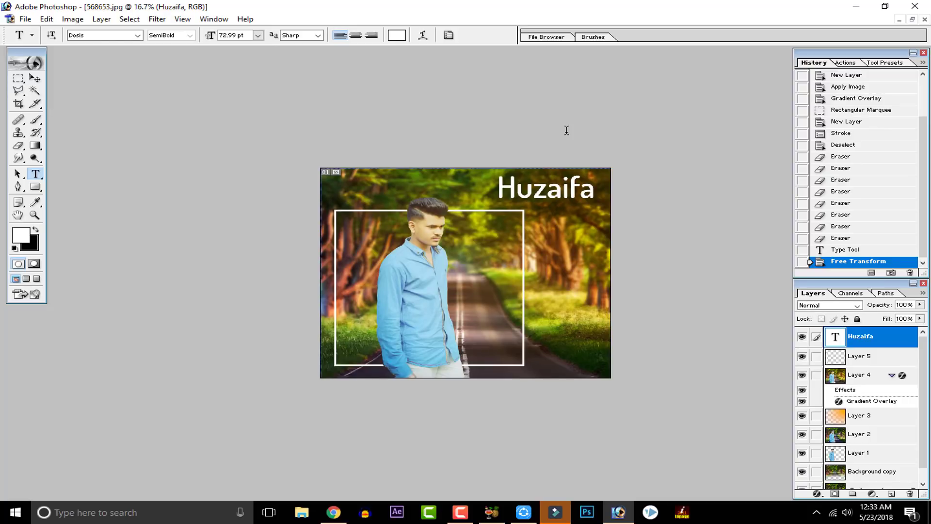
key(ctrl+plus)
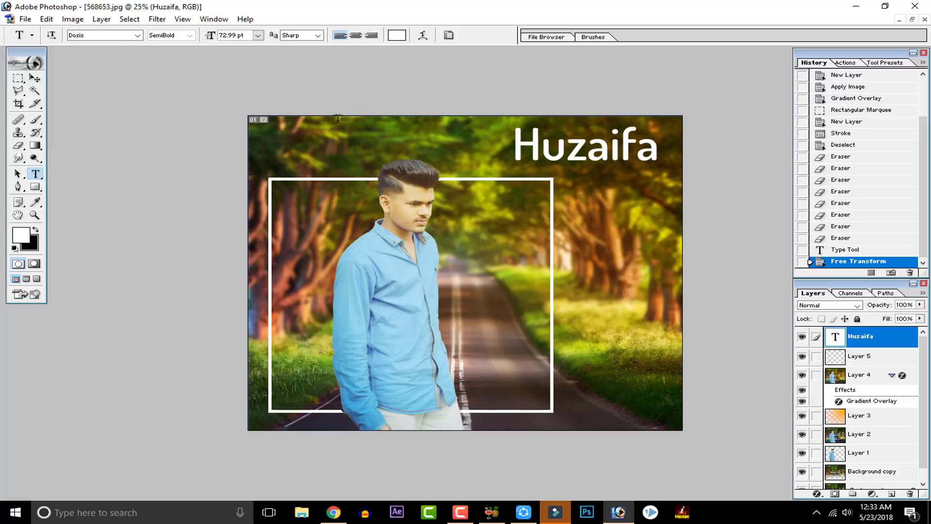
Step: Save the composite to the Desktop as a JPEG copy named 568653 copy.jpg
click(26, 19)
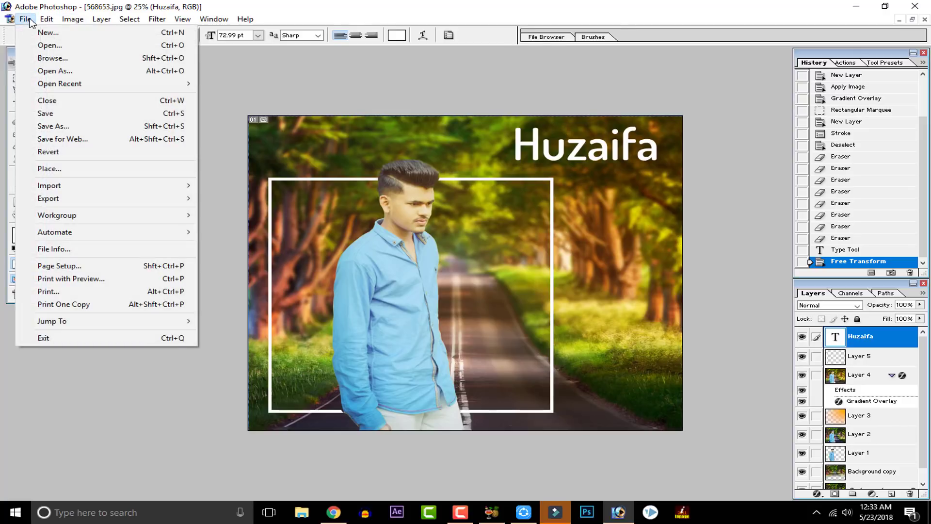
click(55, 115)
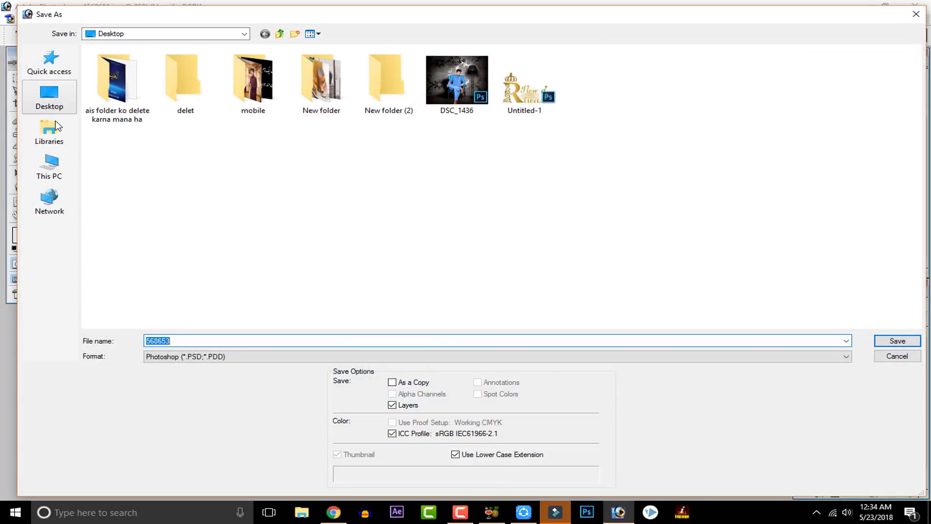
click(54, 108)
click(173, 356)
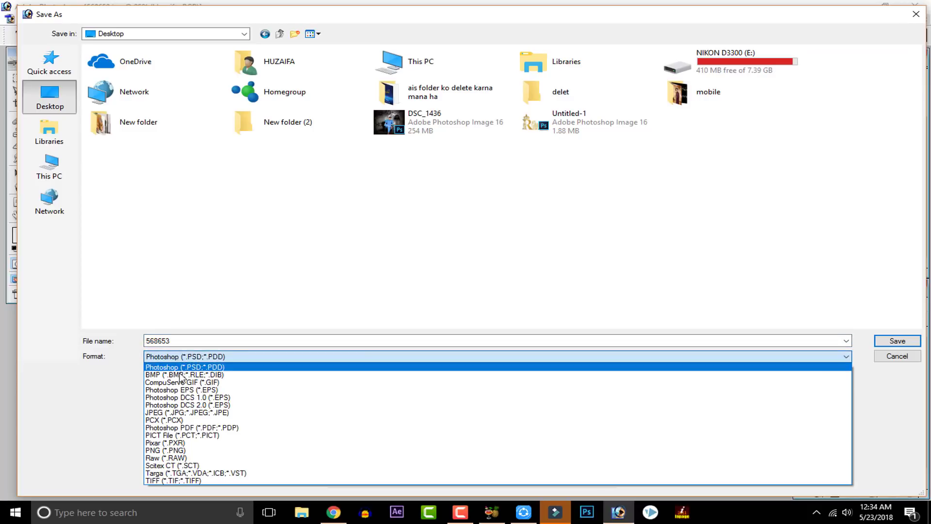
click(187, 420)
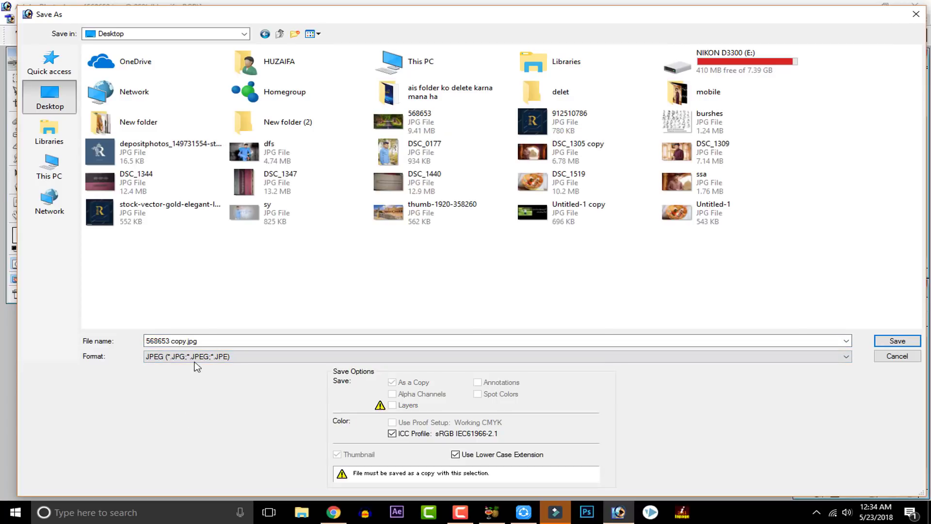
click(175, 342)
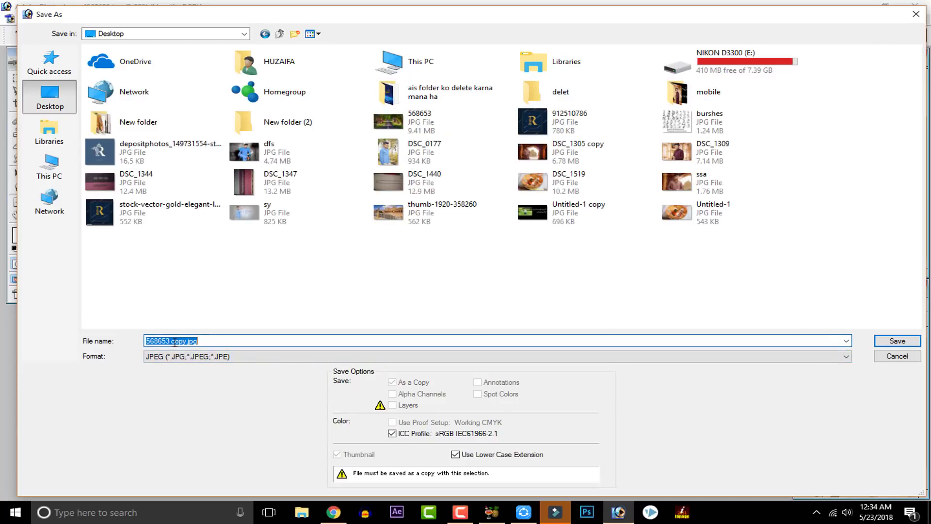
click(174, 342)
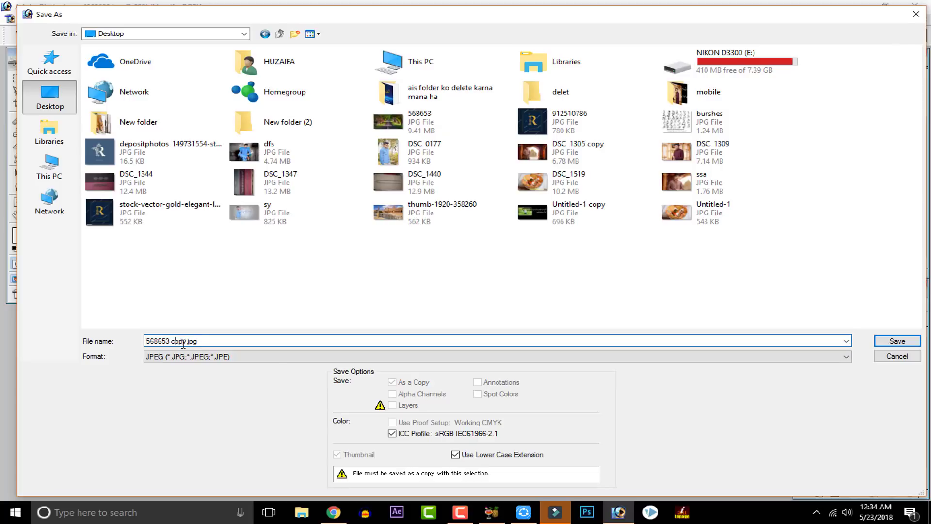
click(898, 342)
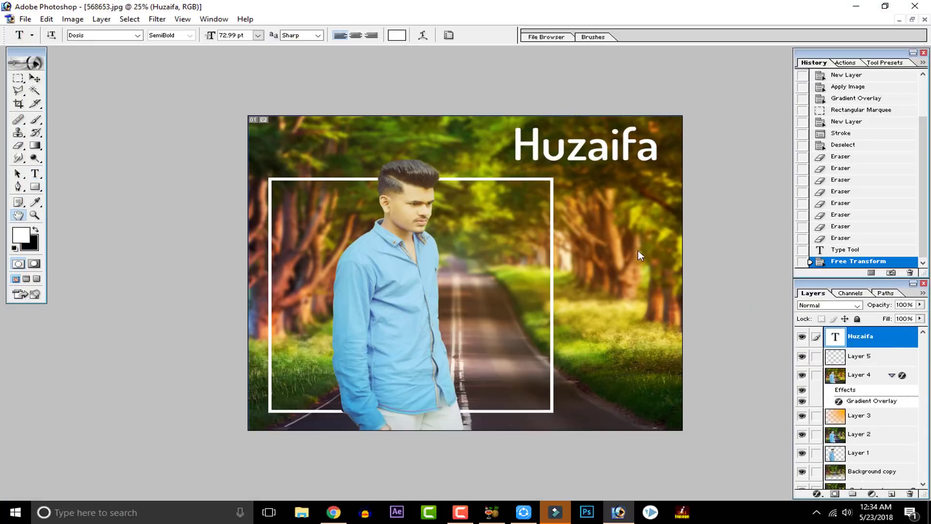
click(558, 176)
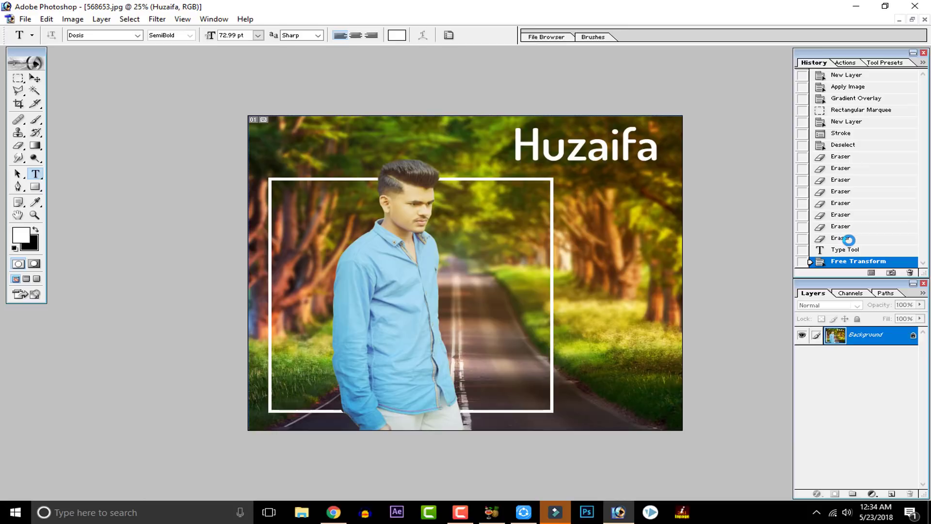
Step: Minimize Photoshop, HandBrake and the browser and close SHAREit to reach the desktop
click(856, 7)
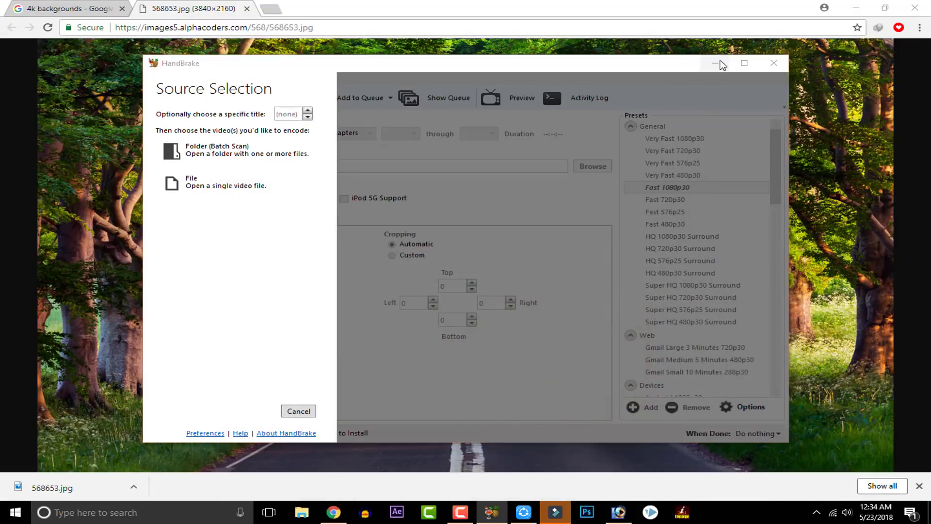
click(720, 62)
click(726, 112)
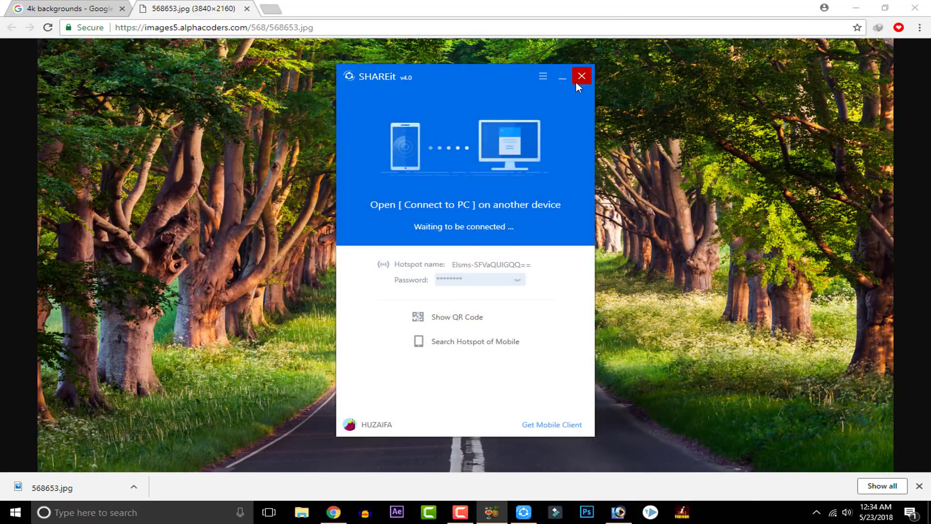
click(582, 77)
click(855, 8)
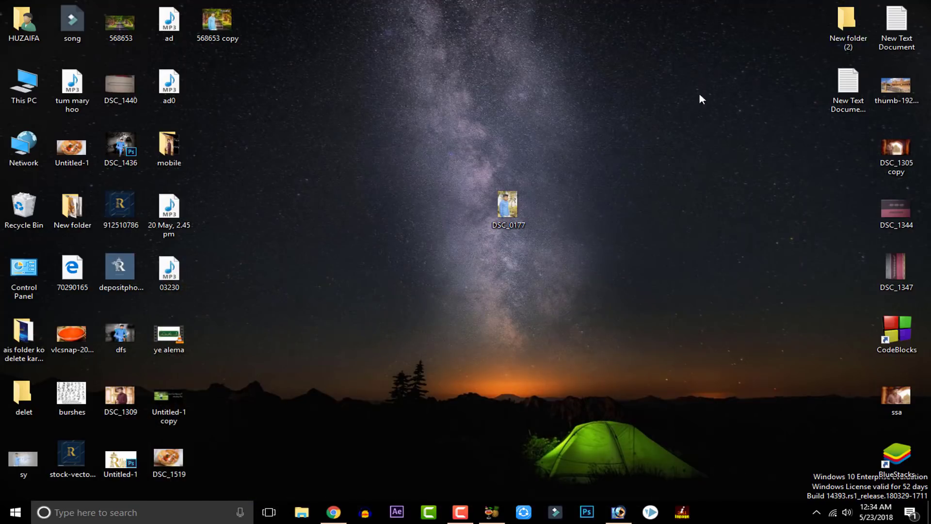
Step: Move the 568653 copy file to the desktop's upper middle and check its file size and image dimensions in its properties
drag(238, 30, 466, 88)
right_click(466, 91)
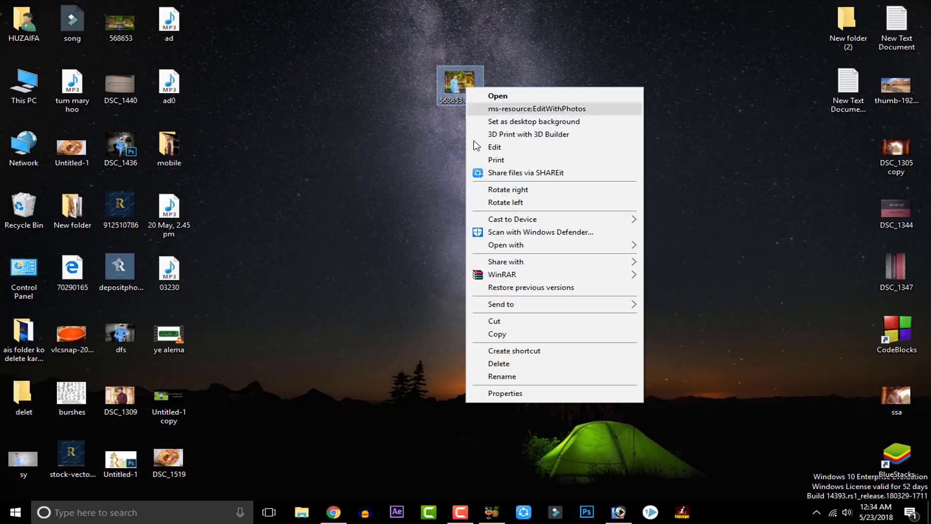
click(506, 393)
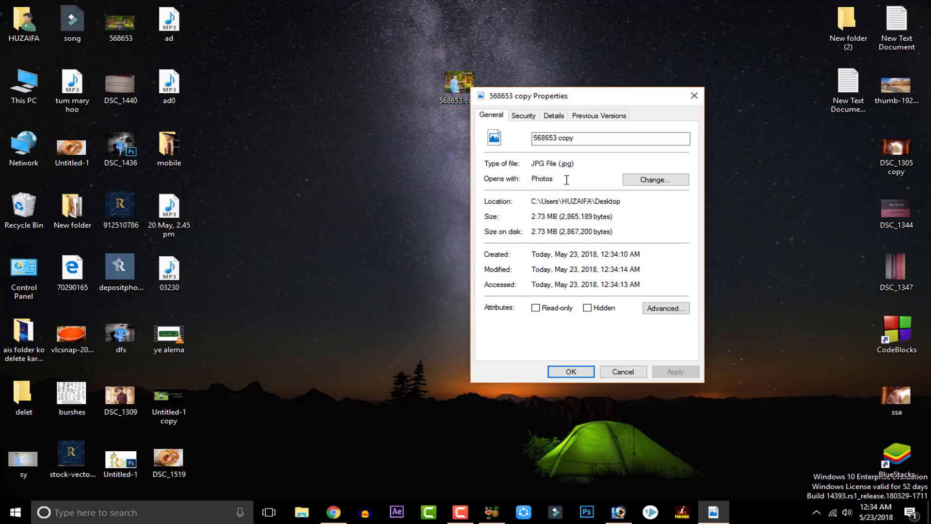
drag(586, 99, 487, 50)
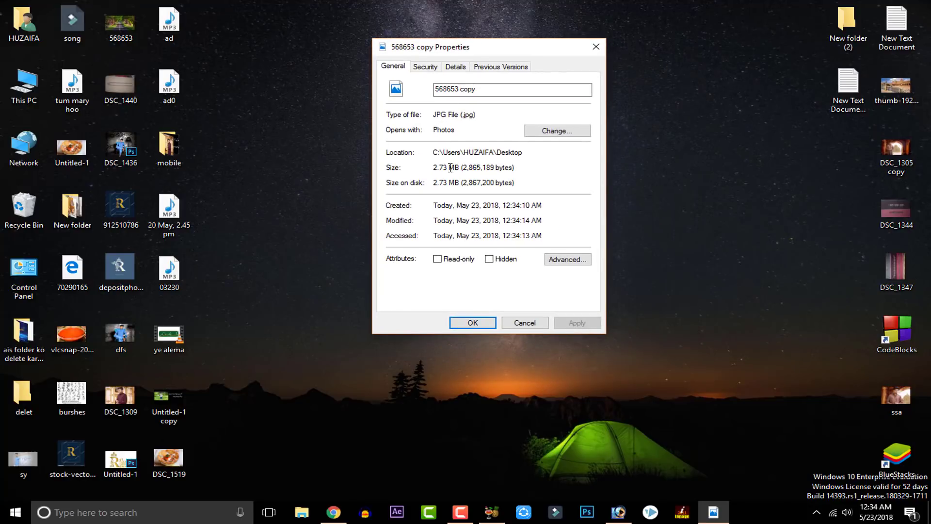
drag(450, 168, 429, 167)
click(449, 185)
click(458, 68)
scroll(467, 89, down, 4)
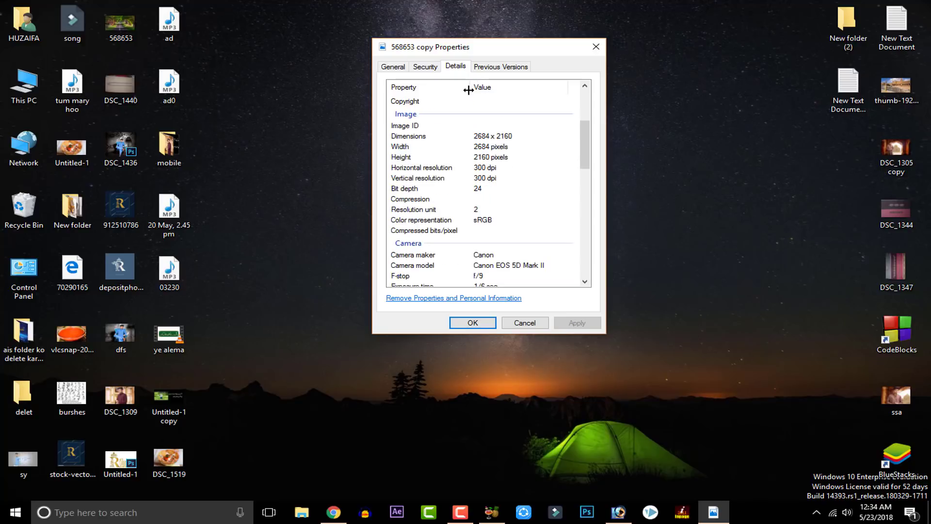
click(487, 137)
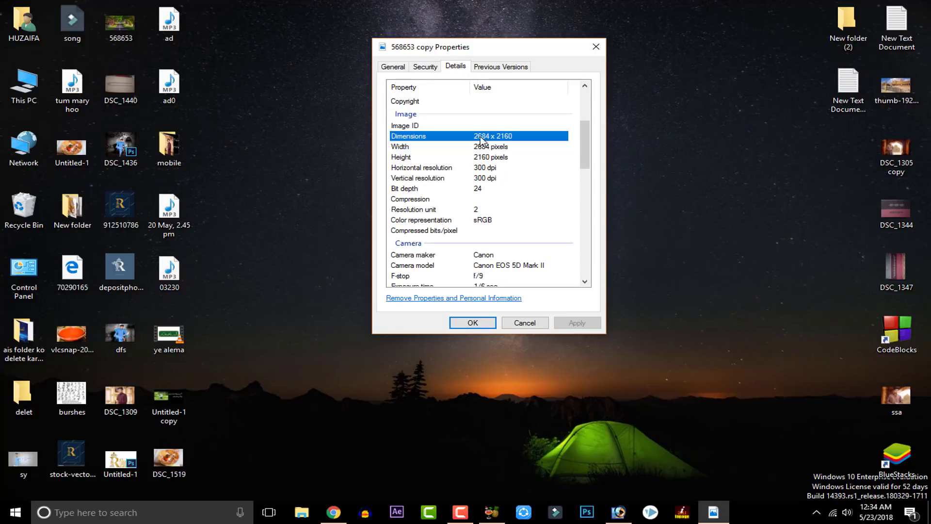
click(525, 324)
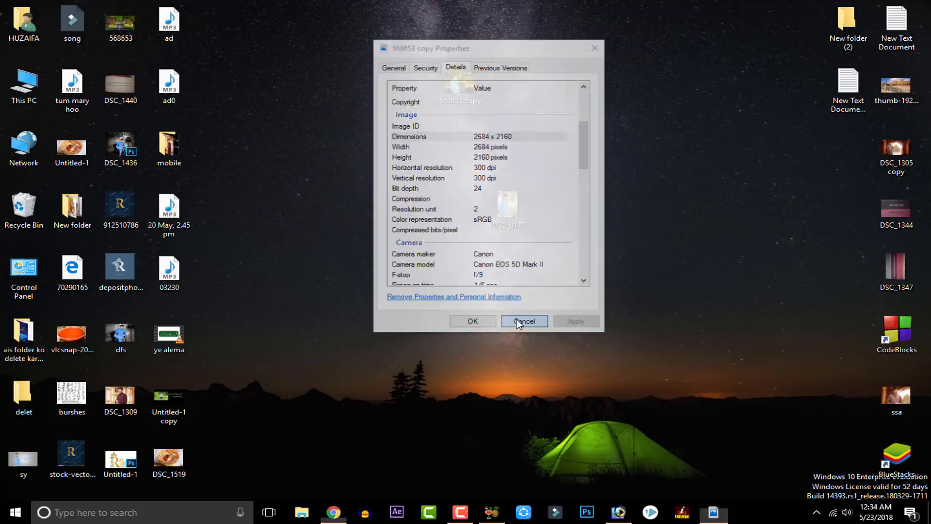
Step: Open the 568653 copy image in Photos to view the finished composite
double_click(463, 87)
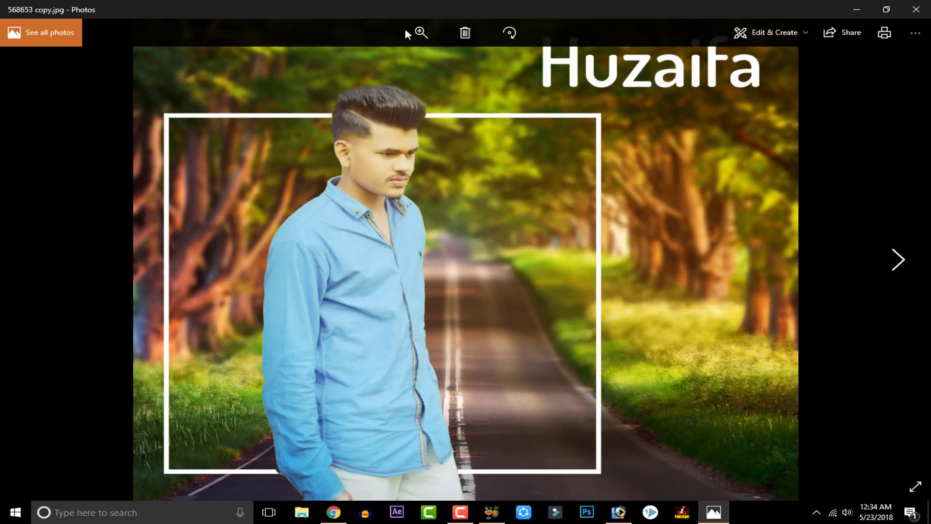
Step: Zoom the composite to the maximum and examine the man's shirt edge and collar detail
click(421, 33)
drag(423, 61, 526, 73)
drag(423, 189, 683, 340)
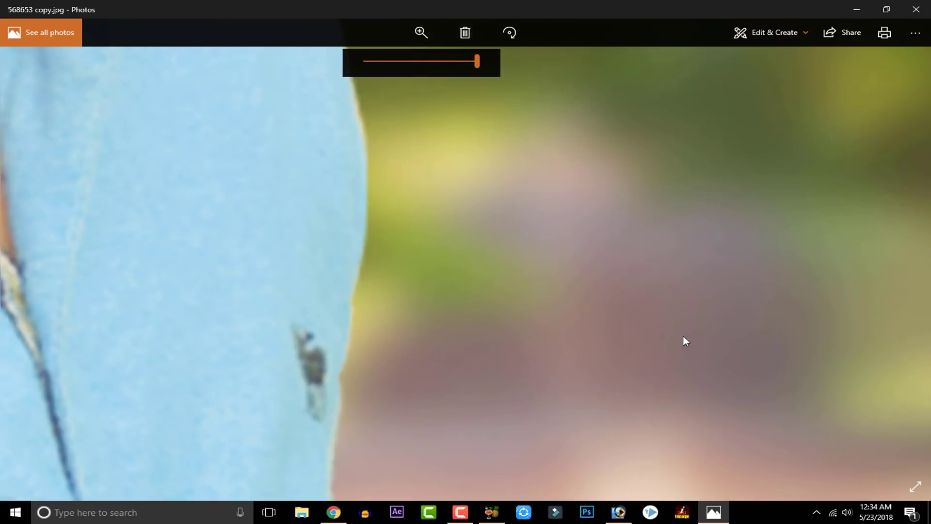
drag(513, 256, 836, 364)
drag(533, 301, 551, 434)
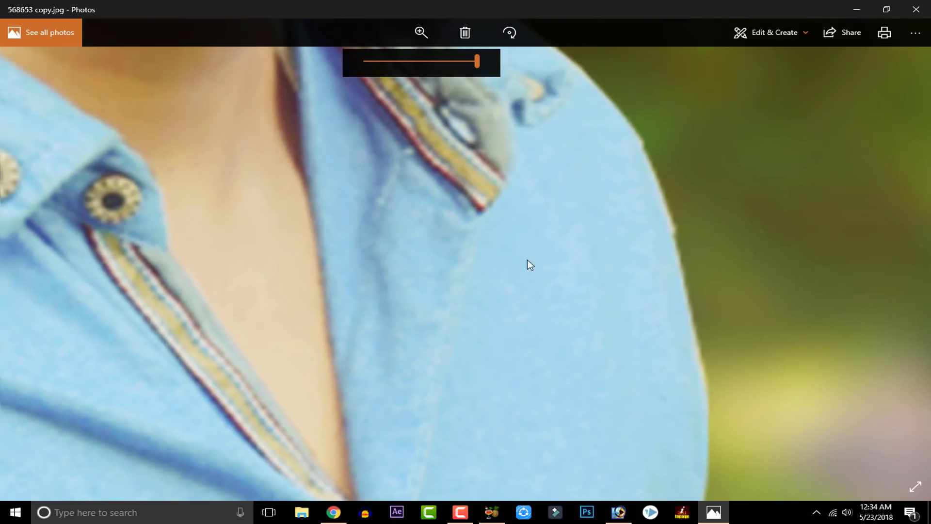
drag(527, 261, 534, 384)
drag(561, 201, 558, 325)
drag(599, 134, 612, 265)
Step: Examine the cutout edges around the man's face and hair, zoom back out fully and close the composite
drag(604, 95, 609, 325)
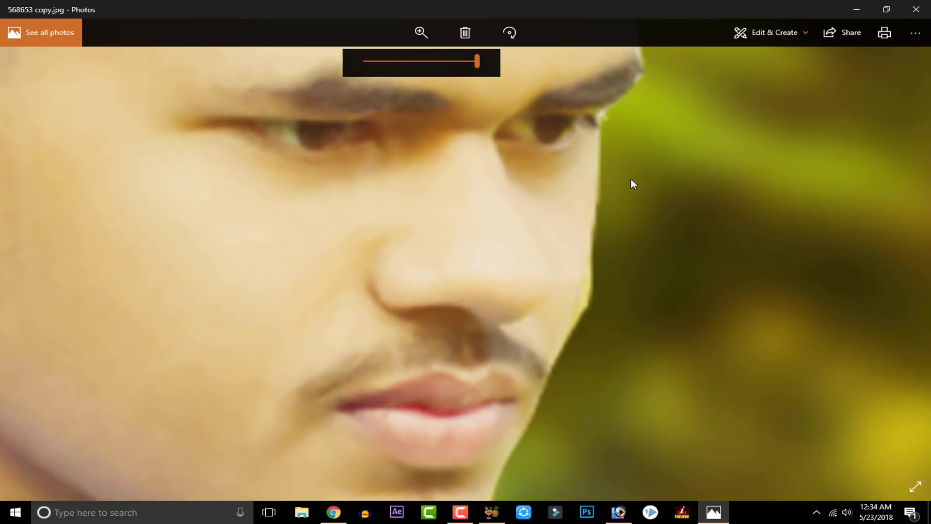
drag(586, 131, 645, 328)
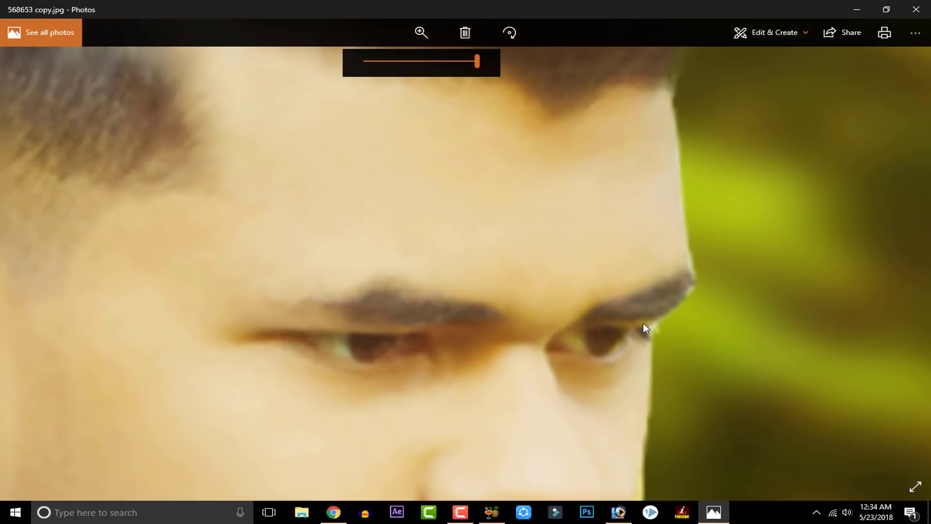
drag(626, 228, 624, 279)
drag(606, 146, 595, 301)
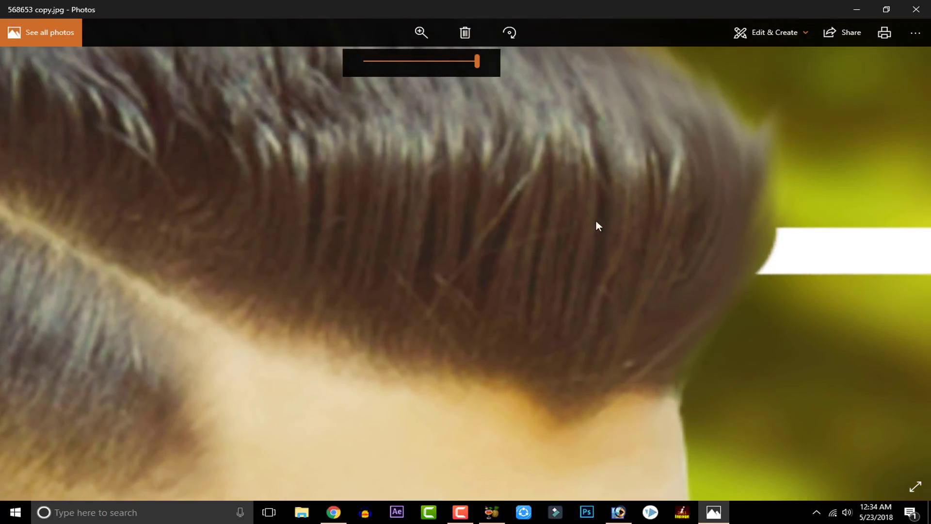
drag(596, 224, 537, 325)
drag(541, 237, 536, 296)
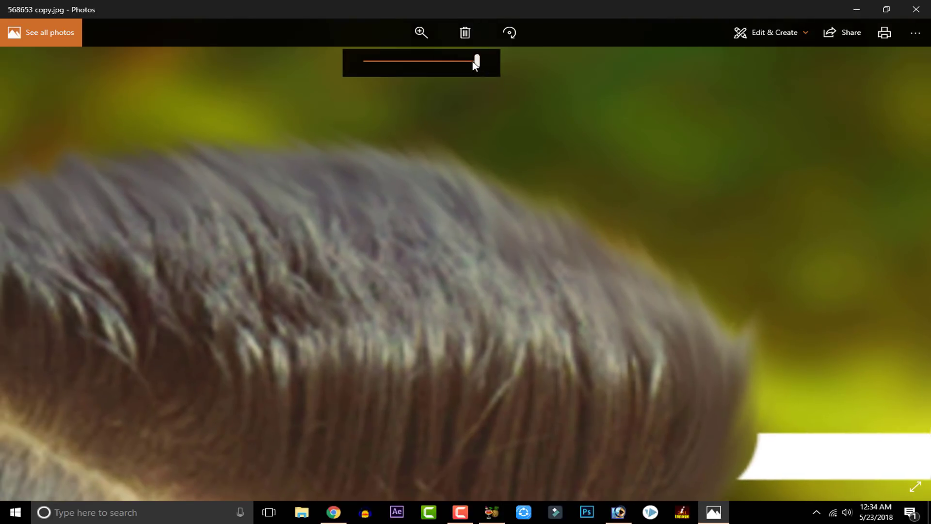
drag(474, 63, 364, 59)
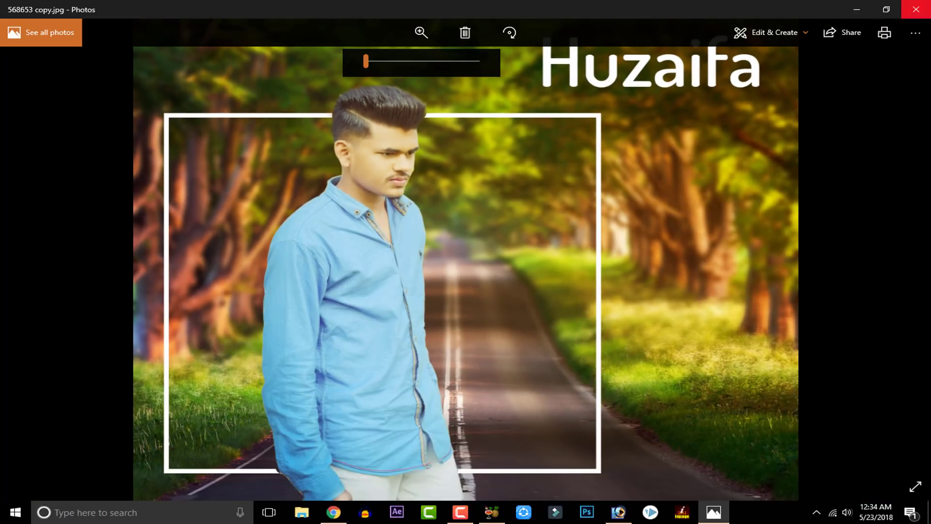
click(916, 9)
Step: Open the original DSC_0177 photo, inspect the shirt detail at maximum zoom, zoom back out and close it
double_click(507, 194)
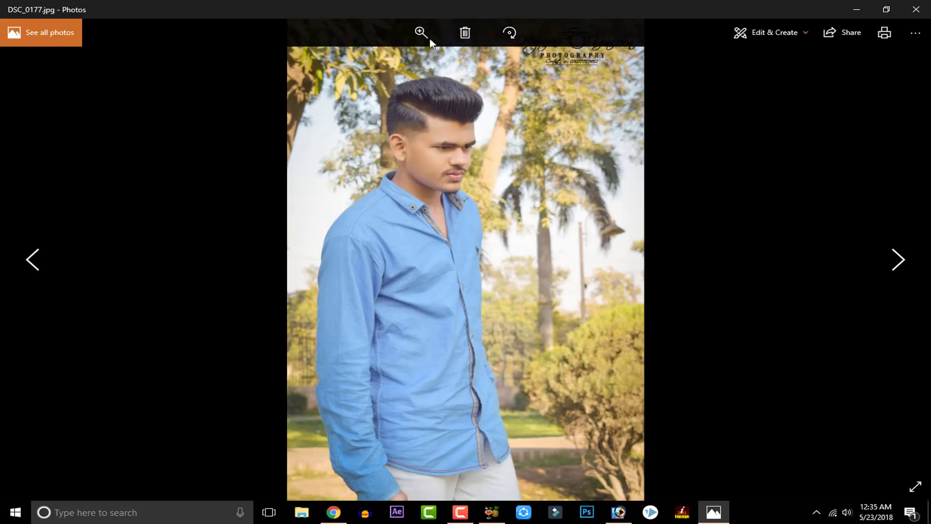
click(421, 32)
drag(450, 68, 501, 66)
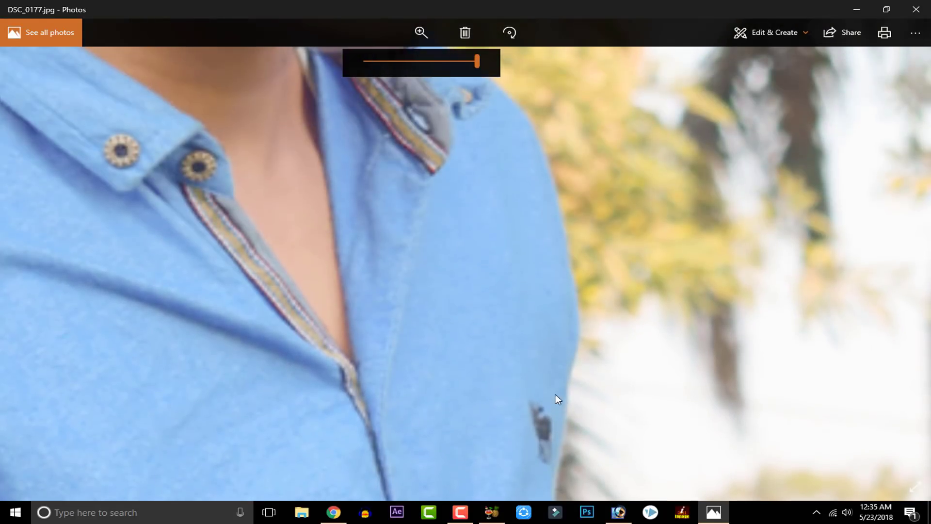
scroll(558, 399, down, 5)
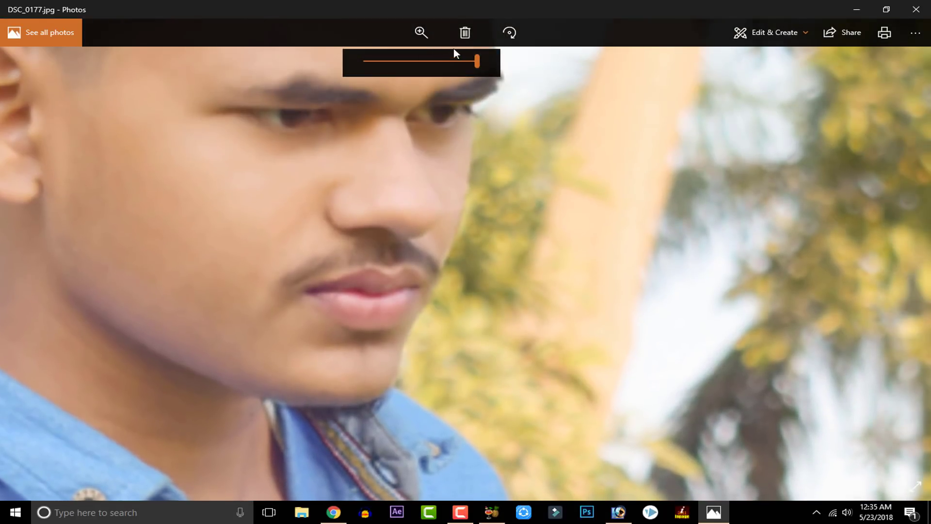
drag(477, 61, 335, 58)
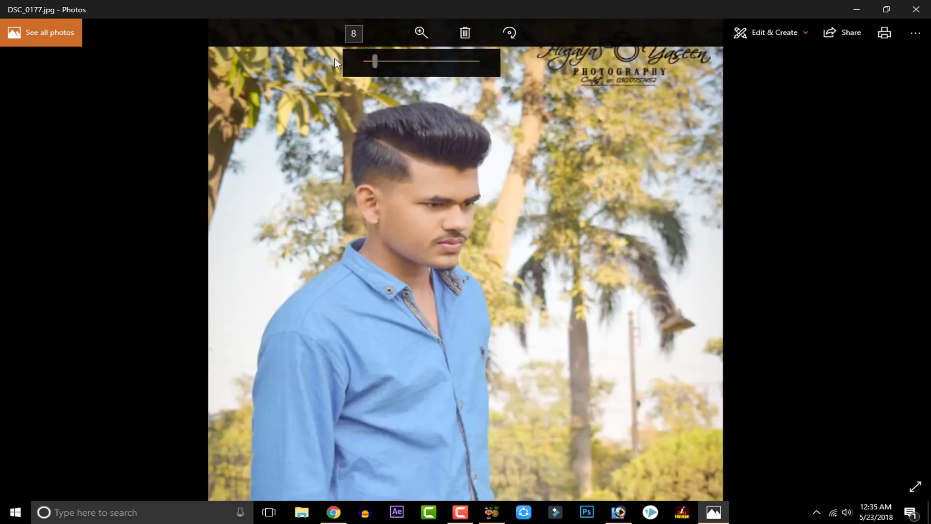
click(917, 9)
Step: Place the DSC_0177 file beside 568653 copy on the desktop and look up its image dimensions in its properties
drag(500, 223, 545, 104)
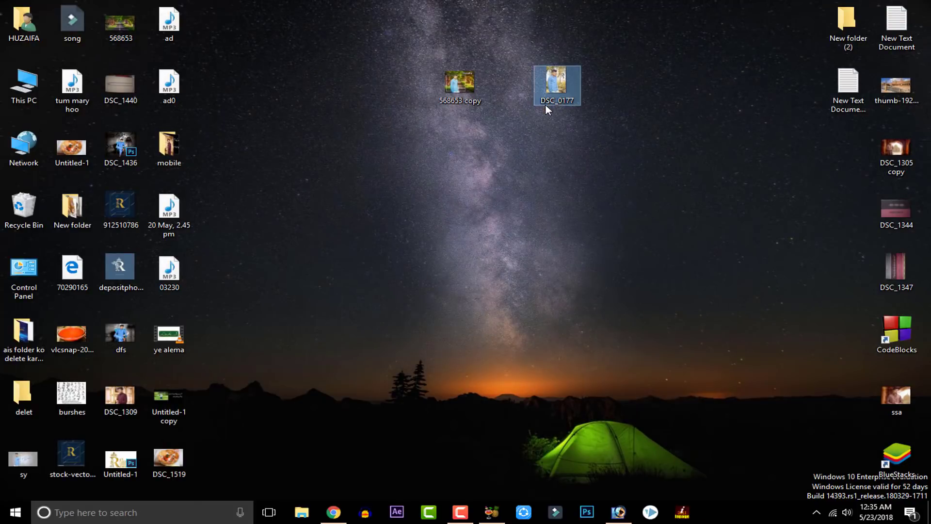
right_click(545, 104)
click(574, 414)
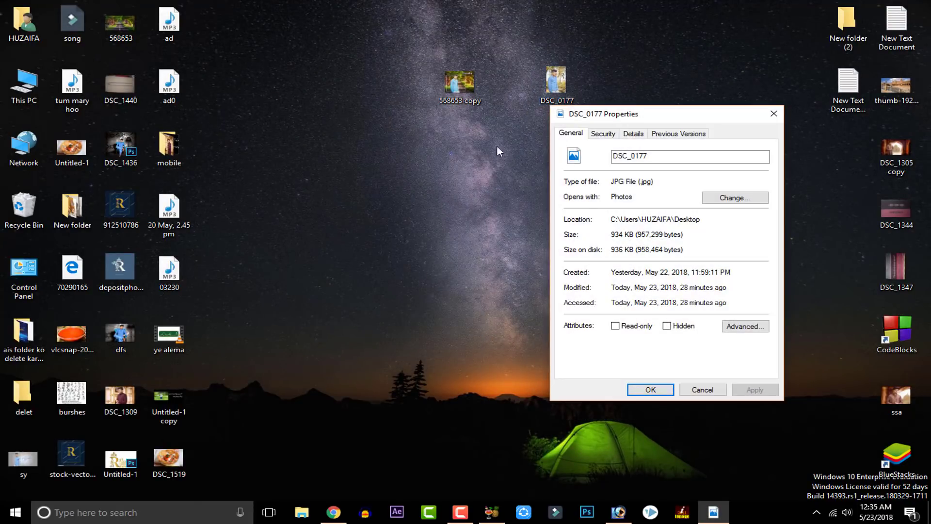
click(633, 134)
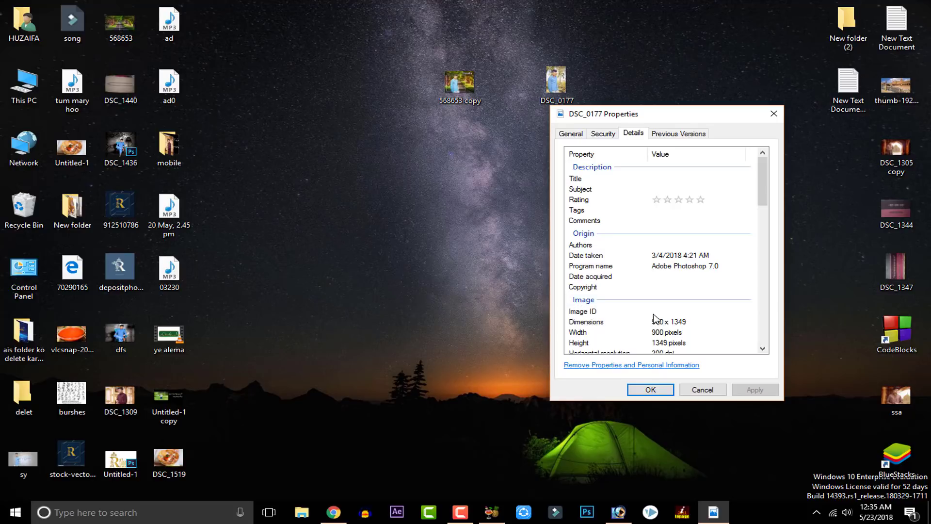
scroll(669, 333, down, 5)
click(671, 173)
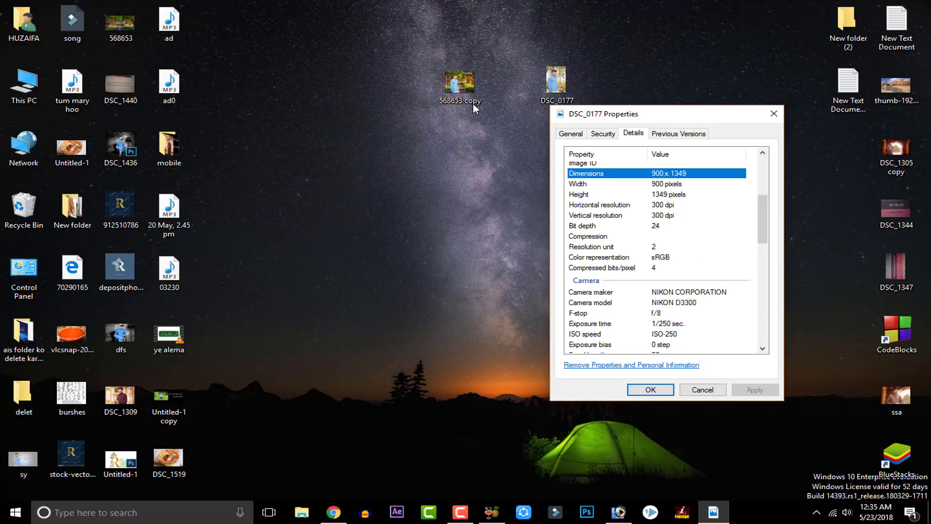
Step: Show the detailed properties of 568653 copy beside the DSC_0177 properties, with the image dimensions in view
click(468, 90)
right_click(467, 88)
click(506, 393)
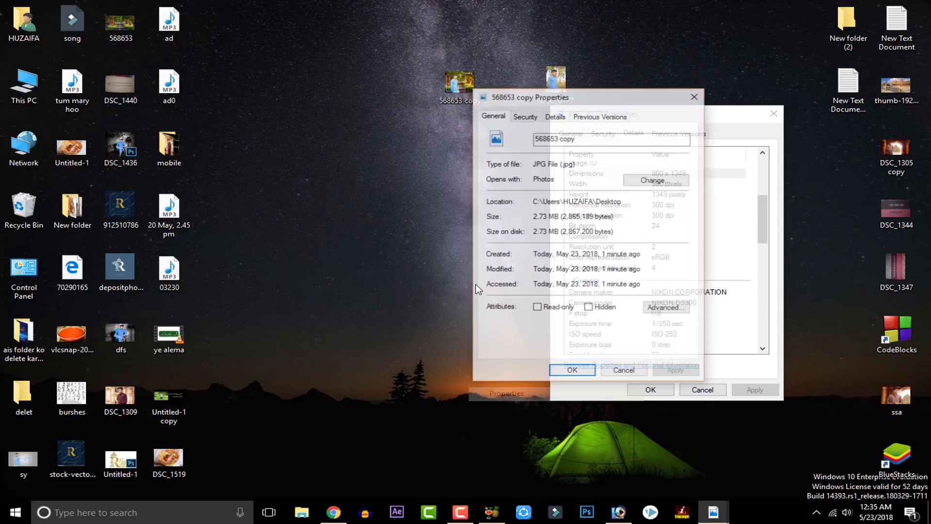
click(556, 116)
drag(561, 104, 401, 123)
scroll(432, 293, down, 3)
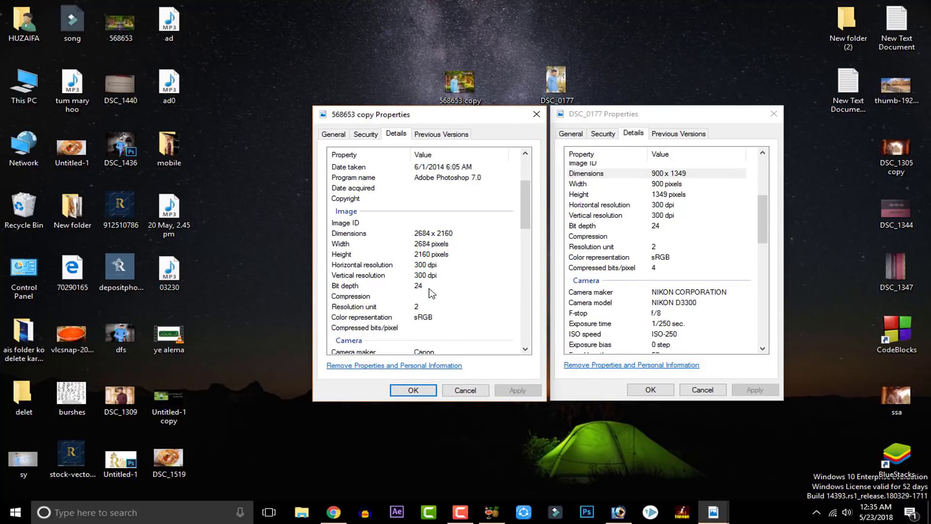
Step: Compare the dimensions of both images, close both properties windows and move the 568653 copy file lower on the desktop
click(441, 235)
click(667, 174)
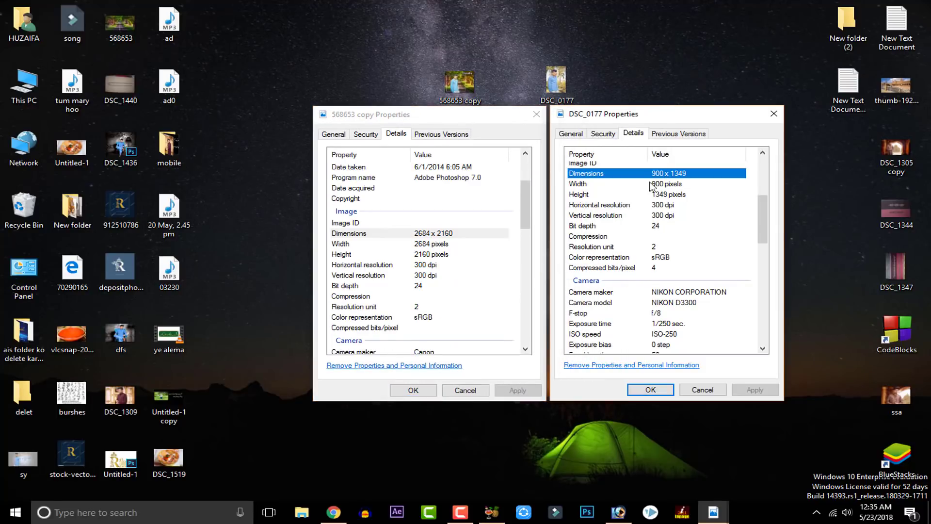
click(480, 233)
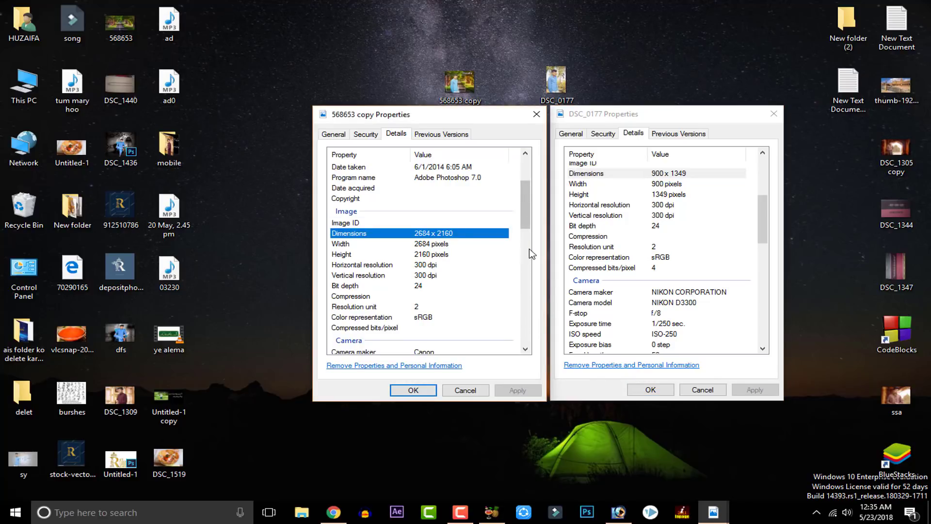
click(682, 174)
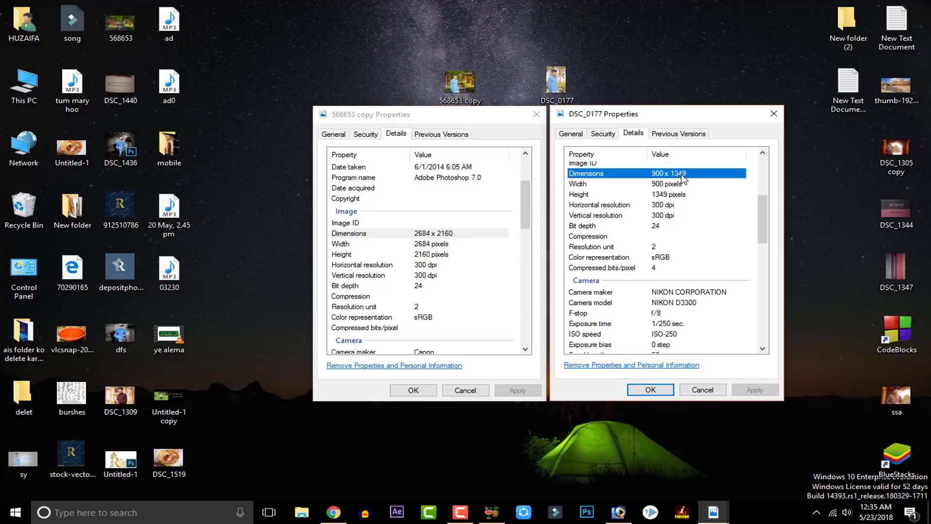
click(445, 237)
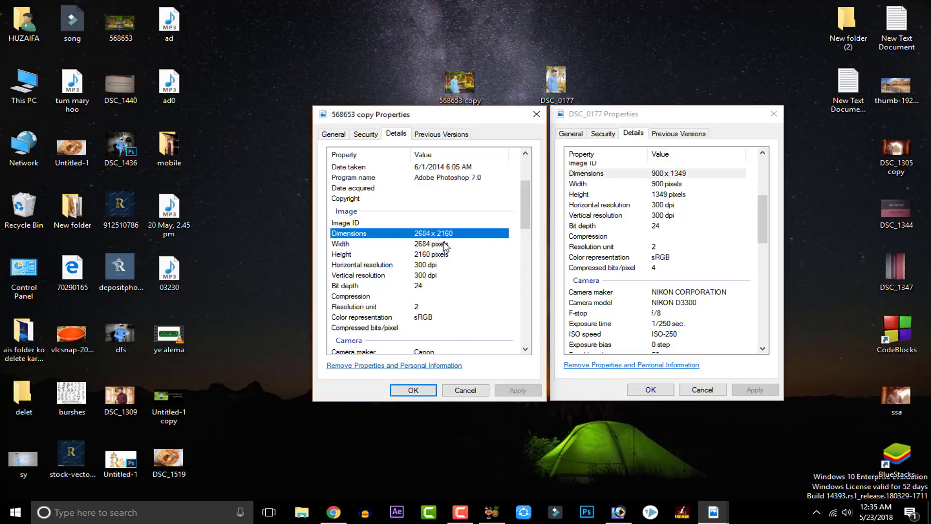
click(699, 390)
click(469, 390)
drag(459, 89, 438, 173)
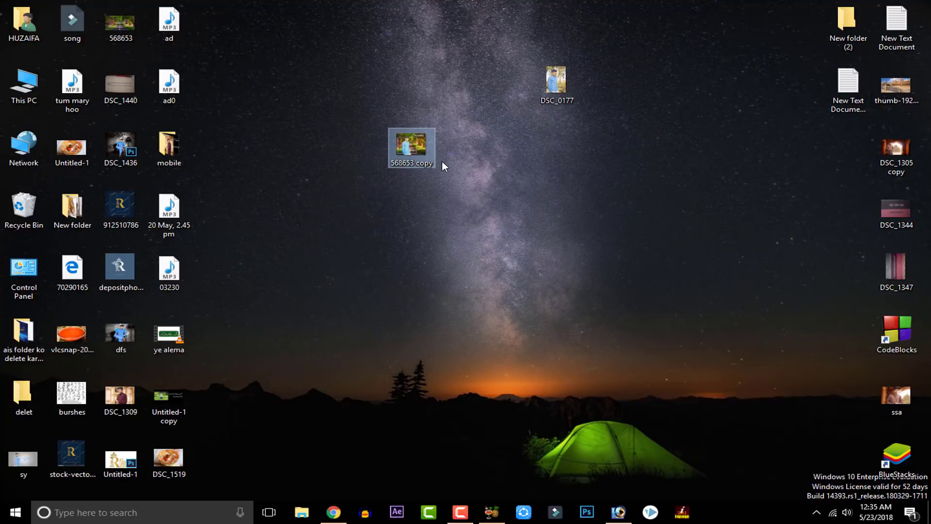